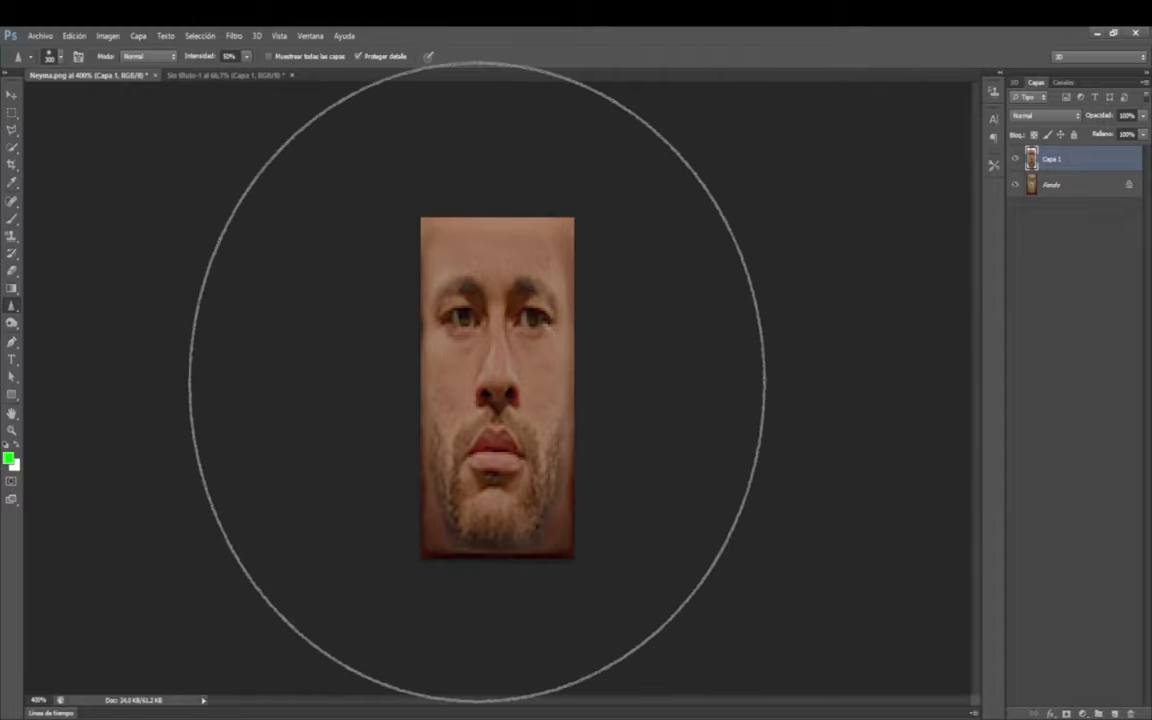
# Flatten the face image's layers and convert it to indexed color with the Local (Perceptual) palette and 256 colors
pyautogui.click(12, 93)
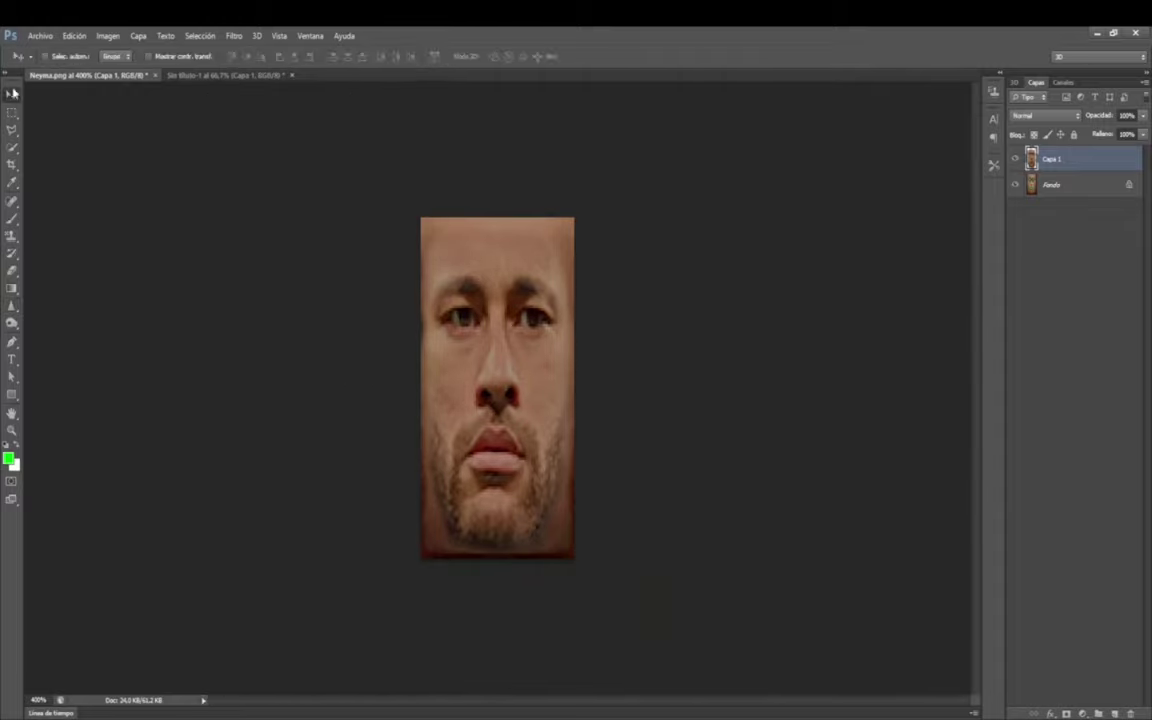
pyautogui.click(108, 36)
pyautogui.moveTo(119, 53)
pyautogui.click(300, 87)
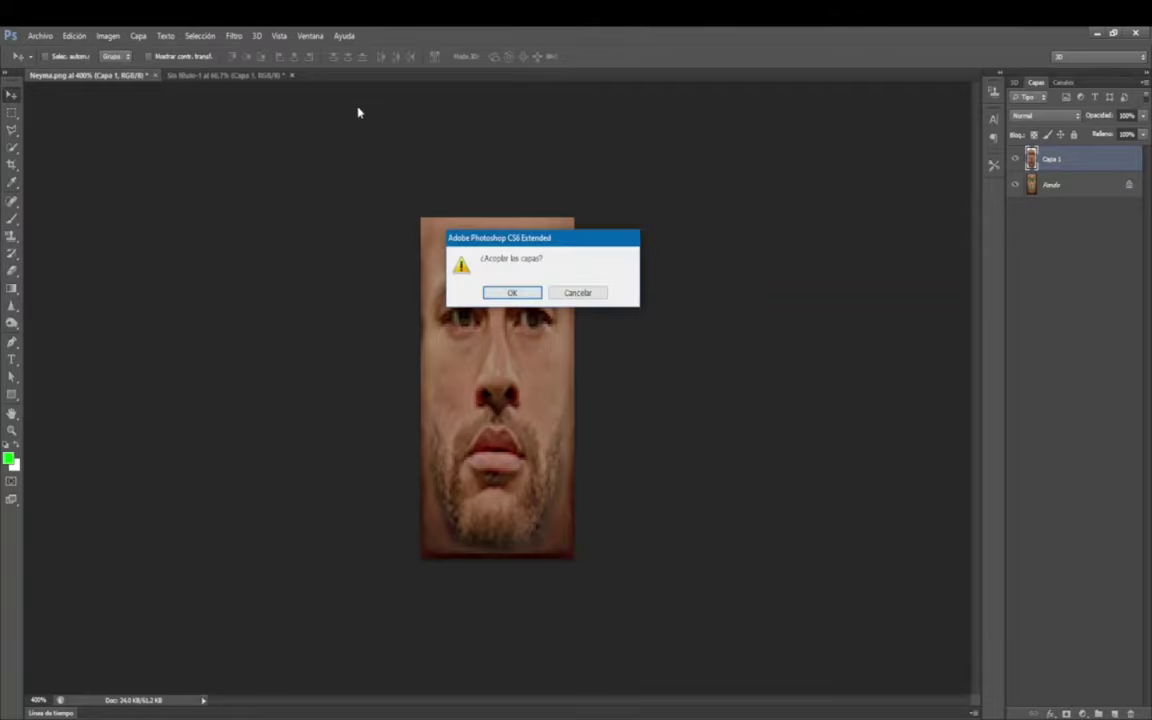
pyautogui.press('Return')
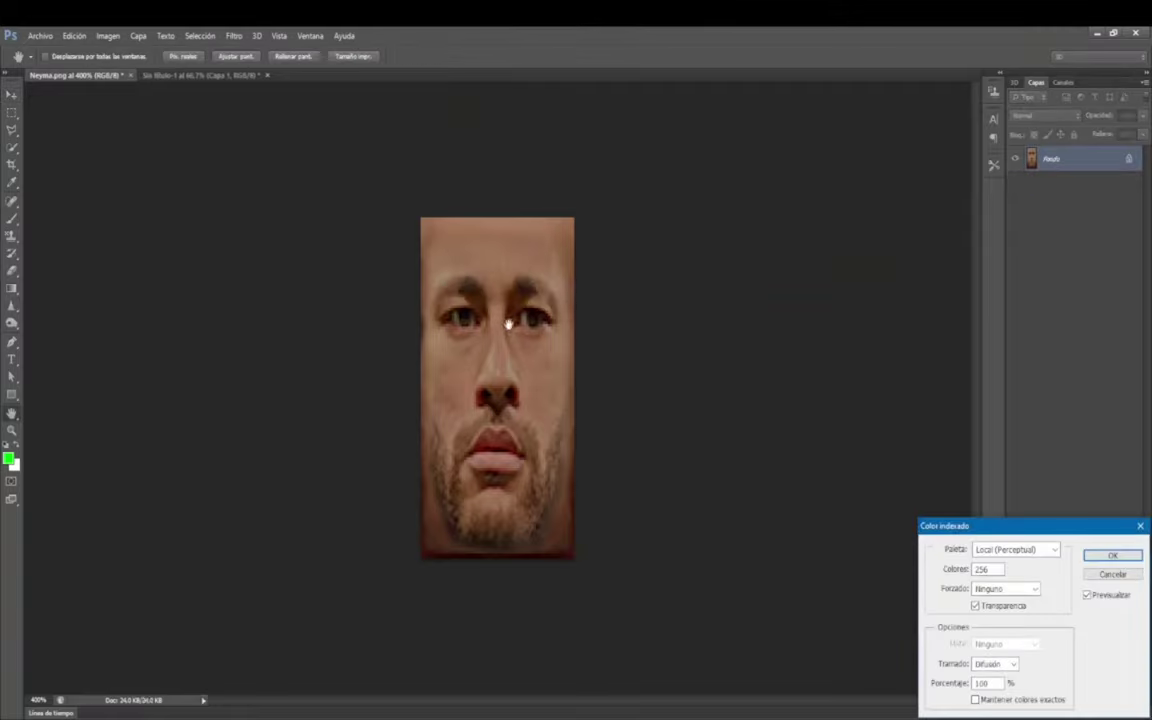
pyautogui.press('Return')
# Save the indexed face image to the desktop as Neyma.png in PNG format
pyautogui.click(40, 37)
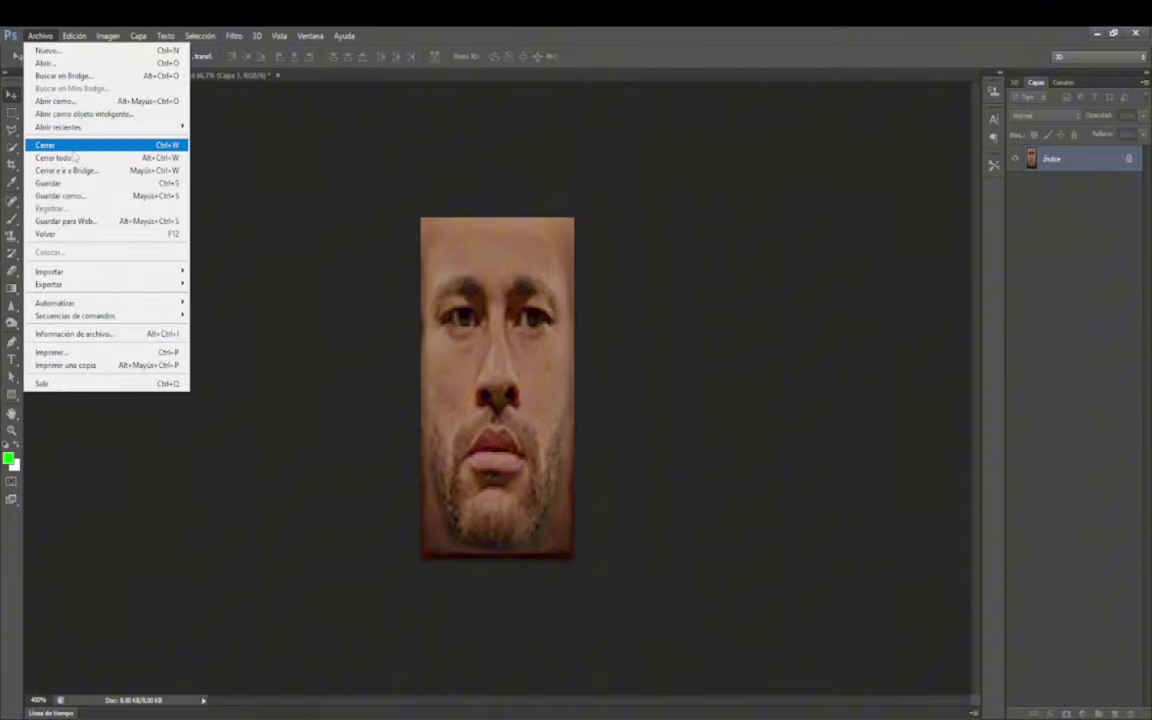
pyautogui.click(75, 197)
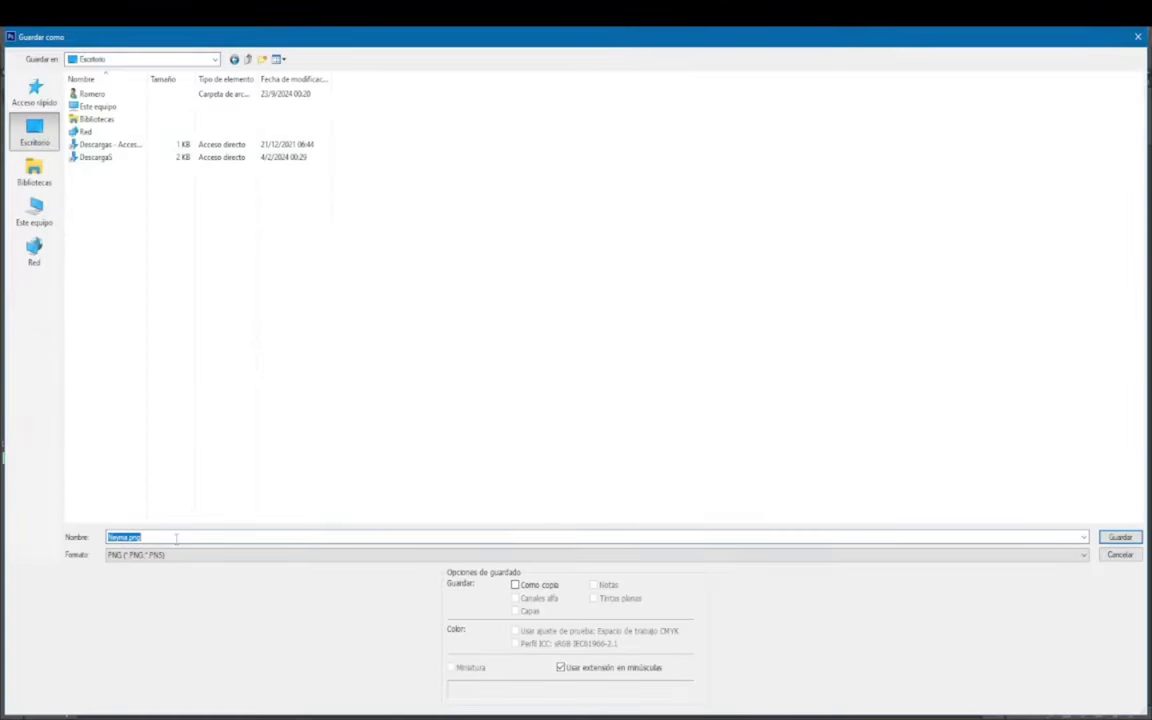
pyautogui.press('Return')
pyautogui.press('Return')
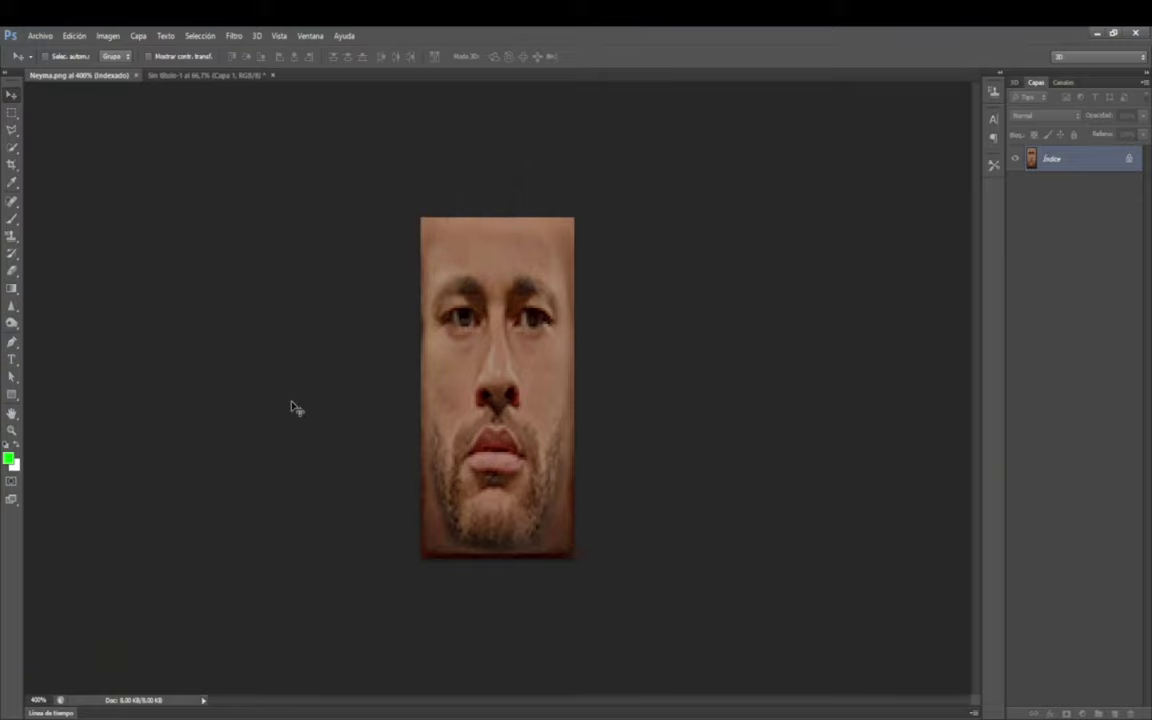
# Close Neyma.png and the Sin título-1 photo without saving the photo, and minimize the image editor
pyautogui.click(157, 76)
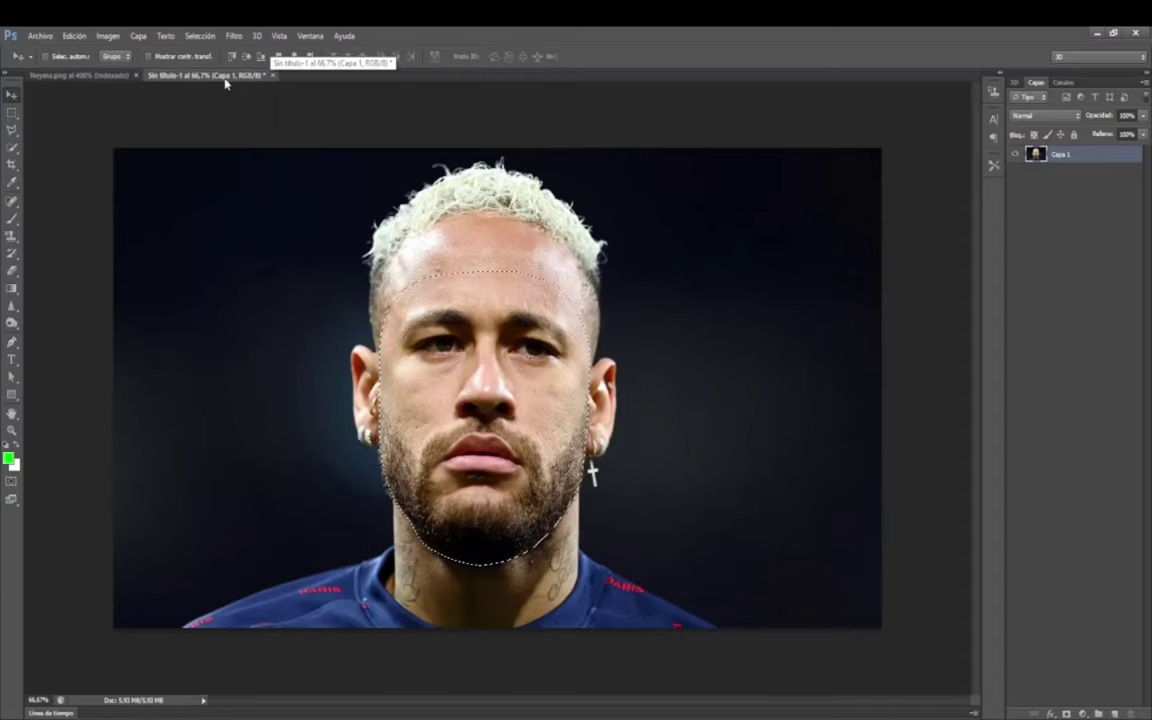
pyautogui.click(136, 75)
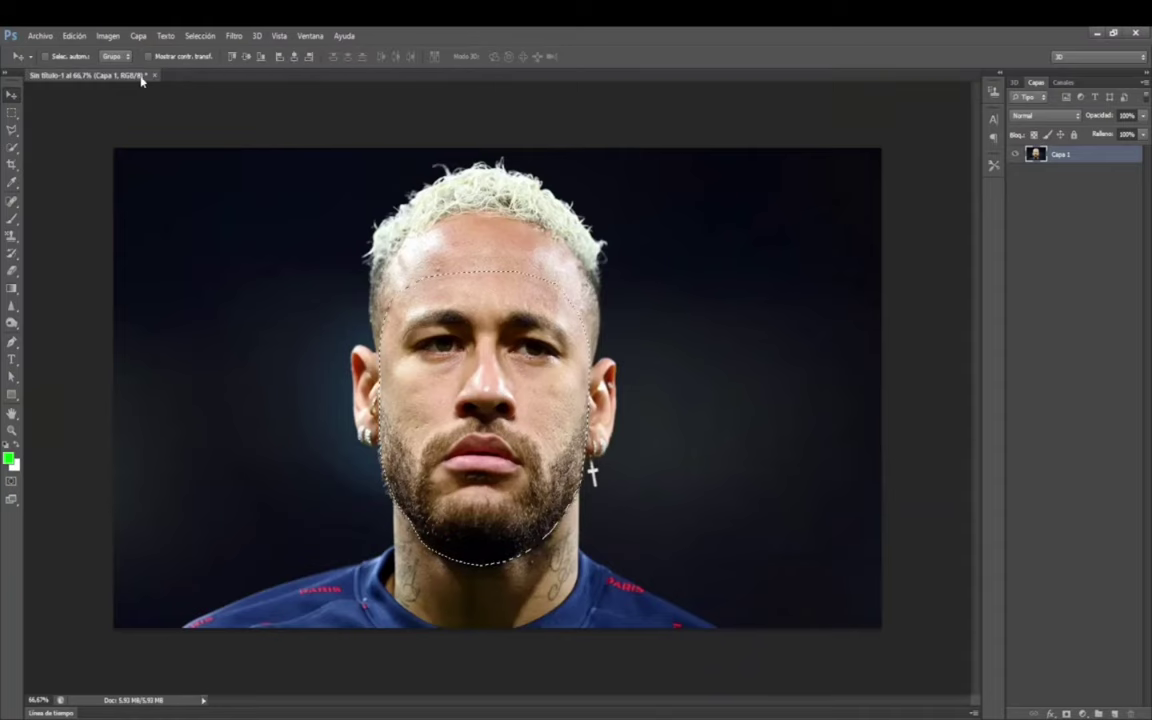
pyautogui.click(155, 76)
pyautogui.click(560, 293)
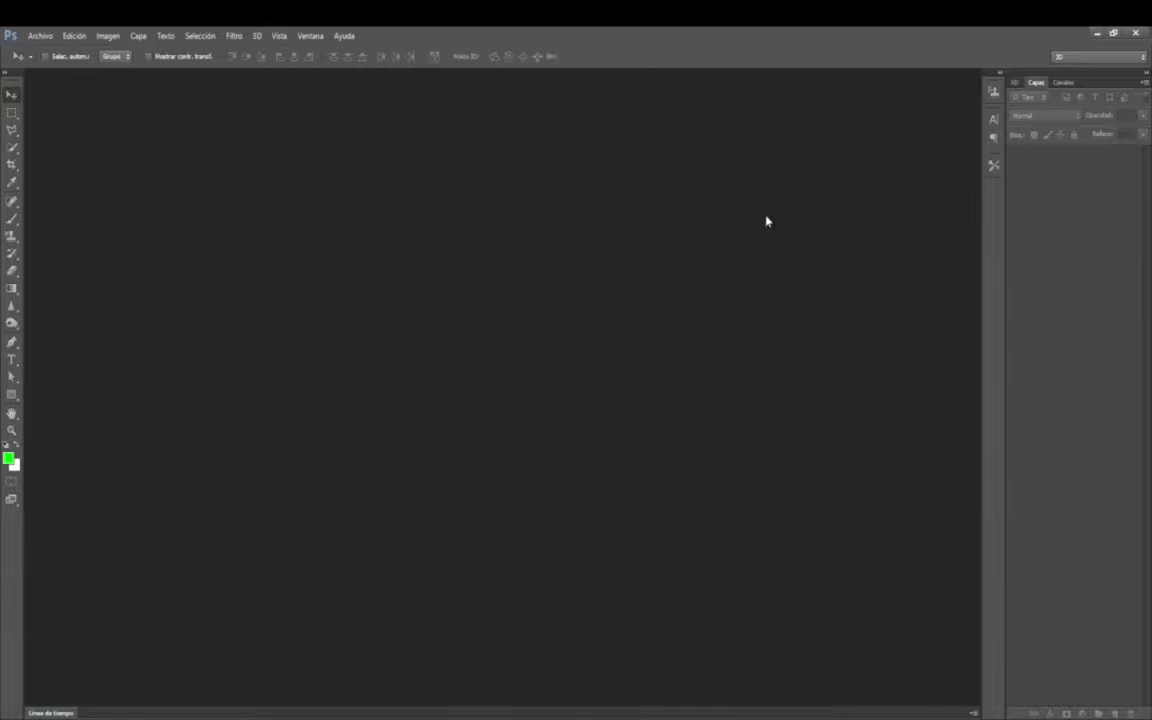
pyautogui.click(1093, 36)
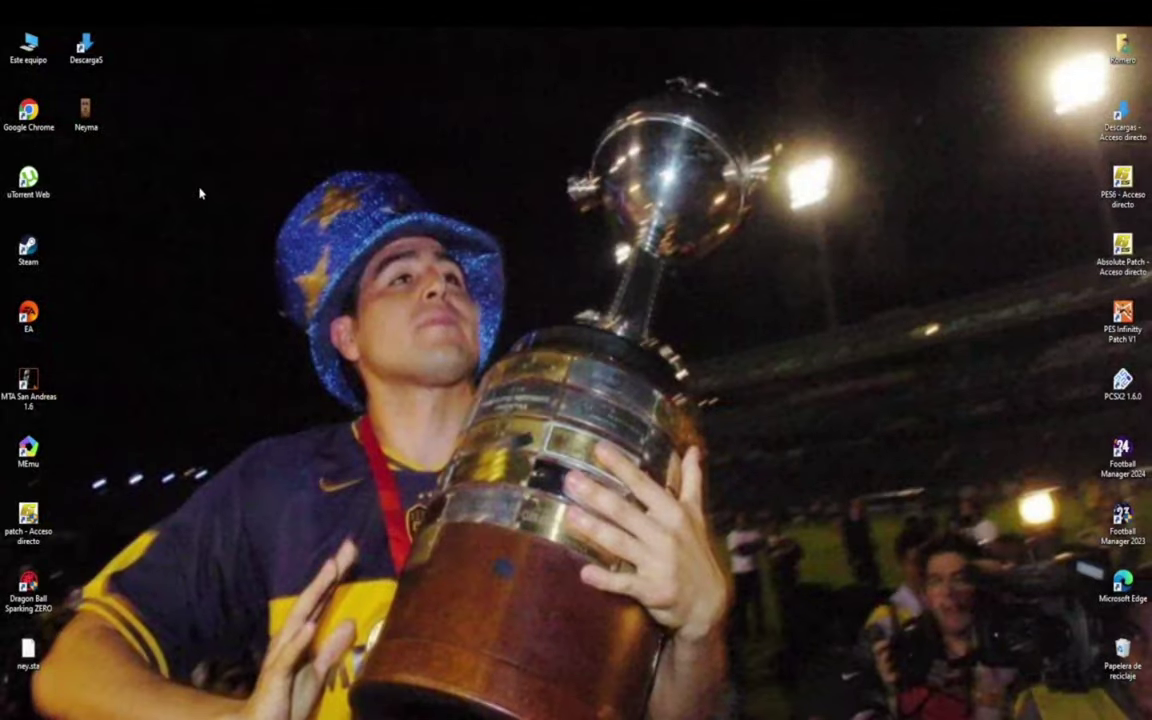
# View the saved Neyma image from the desktop at different zoom levels and close the photo viewer
pyautogui.doubleClick(80, 102)
pyautogui.scroll(3, 625, 403)
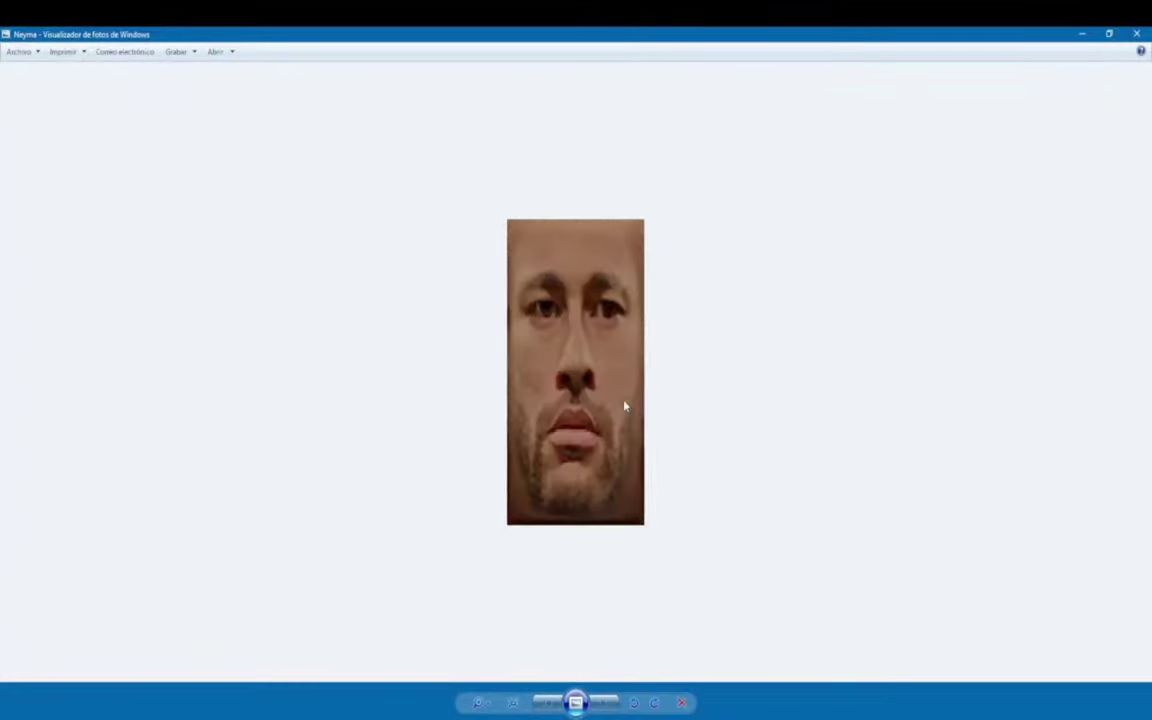
pyautogui.scroll(-3, 621, 403)
pyautogui.scroll(-2, 621, 403)
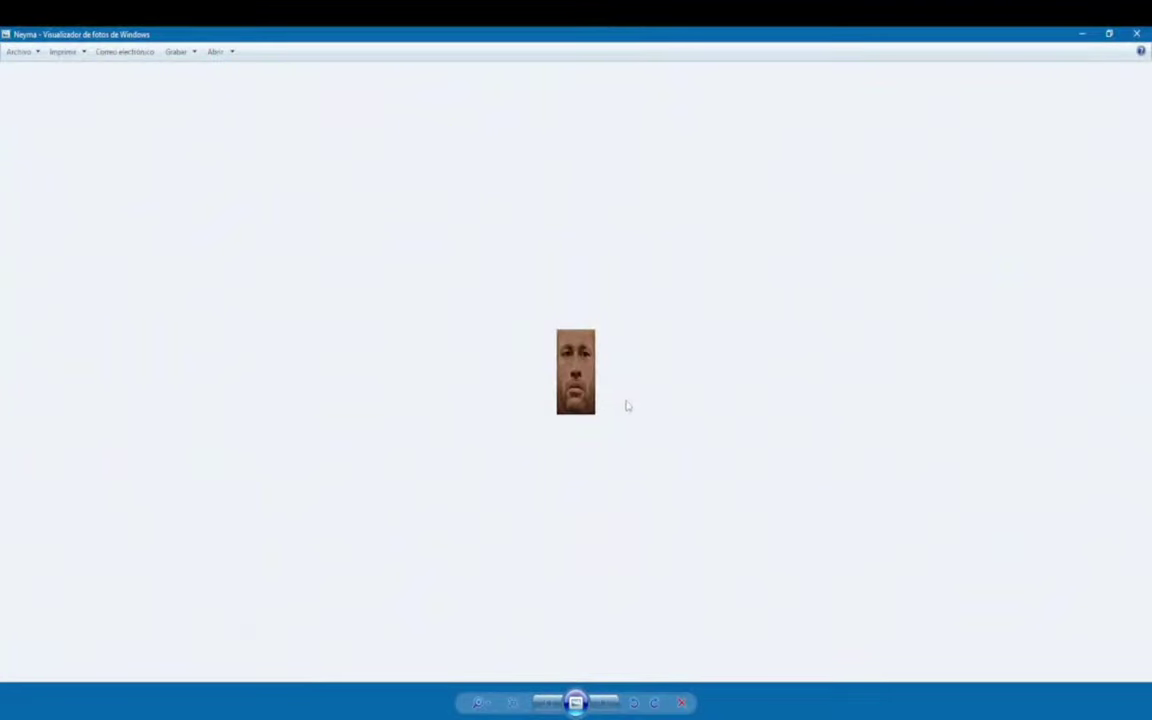
pyautogui.click(1134, 33)
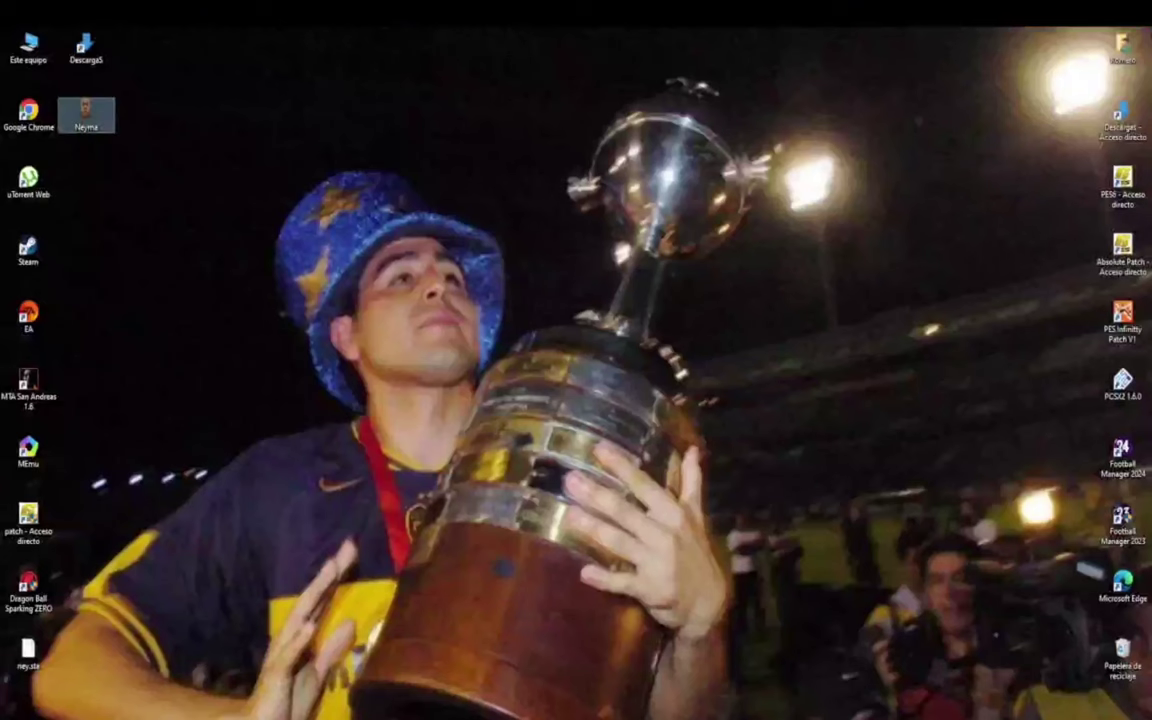
# Open the file location of the PES6 desktop shortcut and enter its dat folder
pyautogui.rightClick(1126, 186)
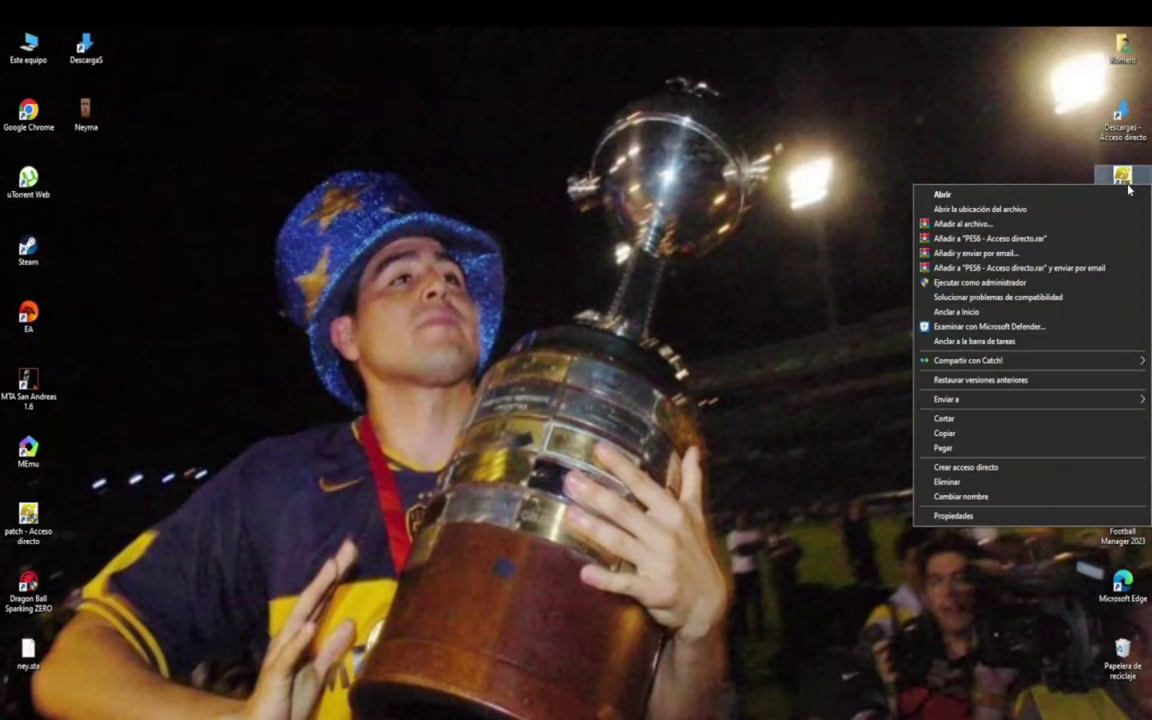
pyautogui.click(1002, 211)
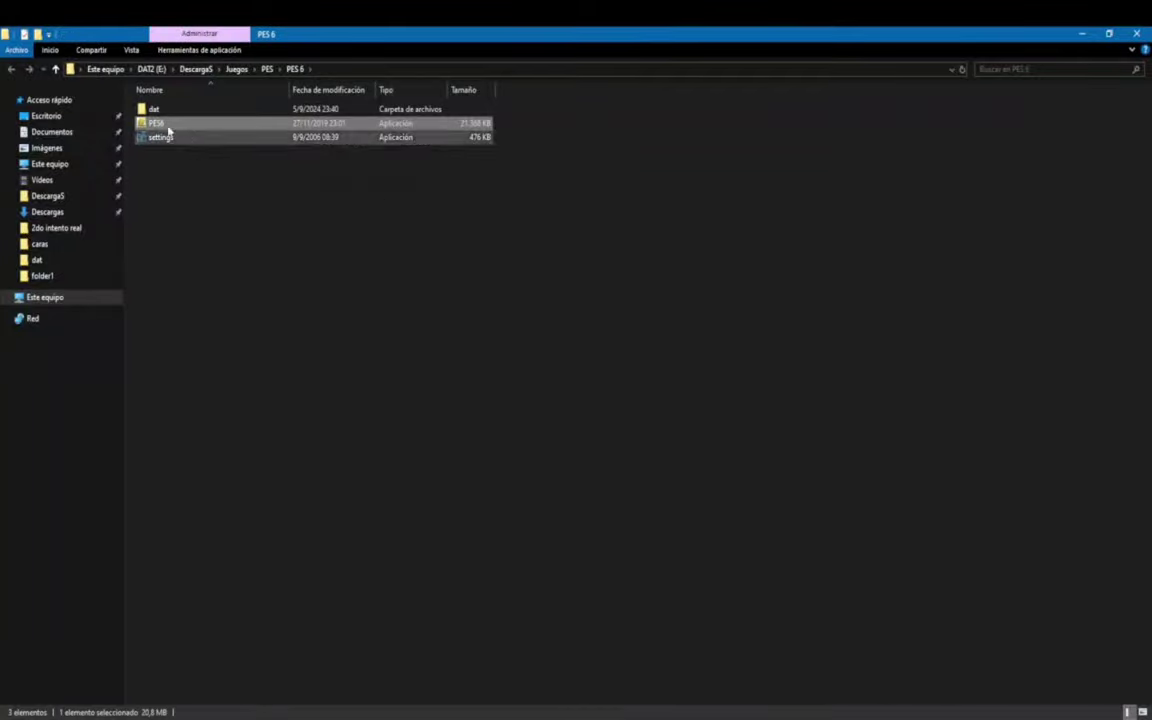
pyautogui.doubleClick(207, 111)
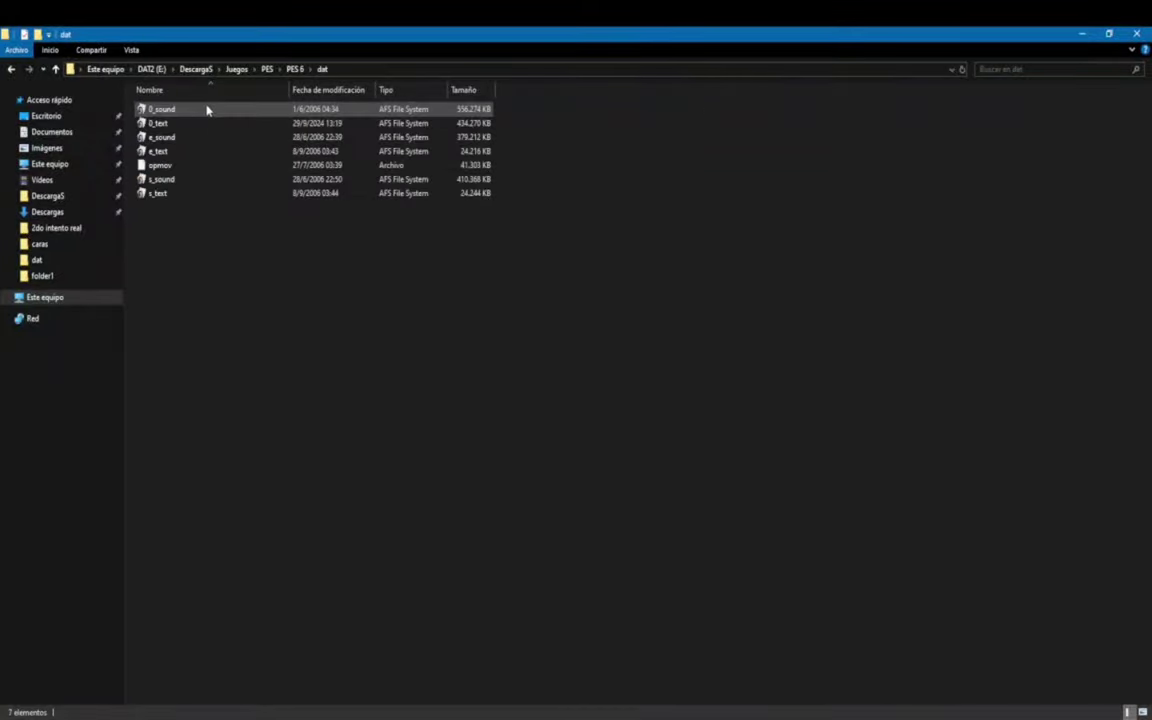
# Open the 0_text AFS file with Game Graphic Studio, declining the use of artificial subfolders
pyautogui.click(191, 124)
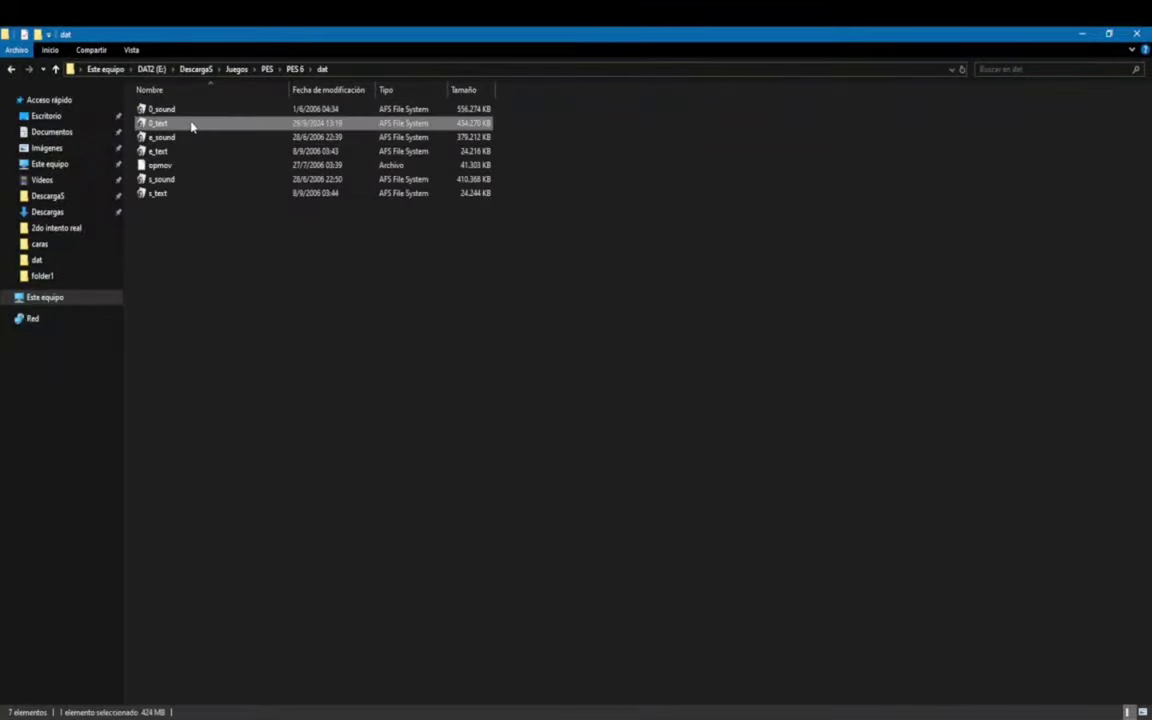
pyautogui.rightClick(191, 124)
pyautogui.moveTo(275, 176)
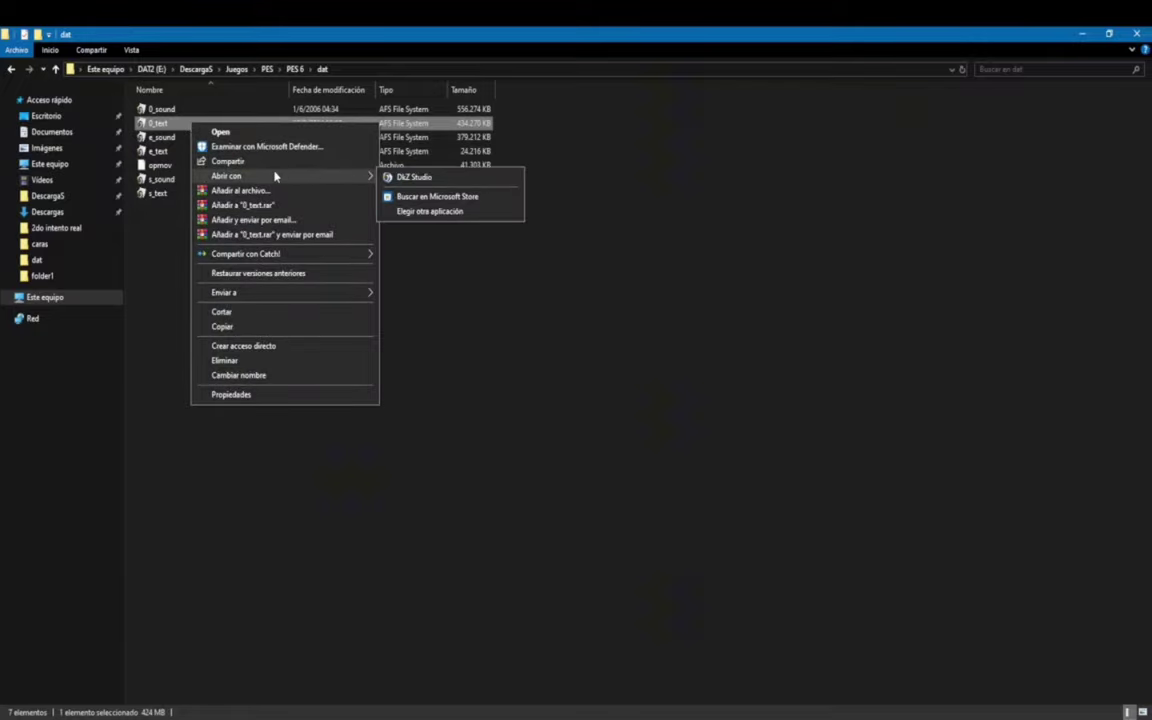
pyautogui.click(430, 212)
pyautogui.click(521, 340)
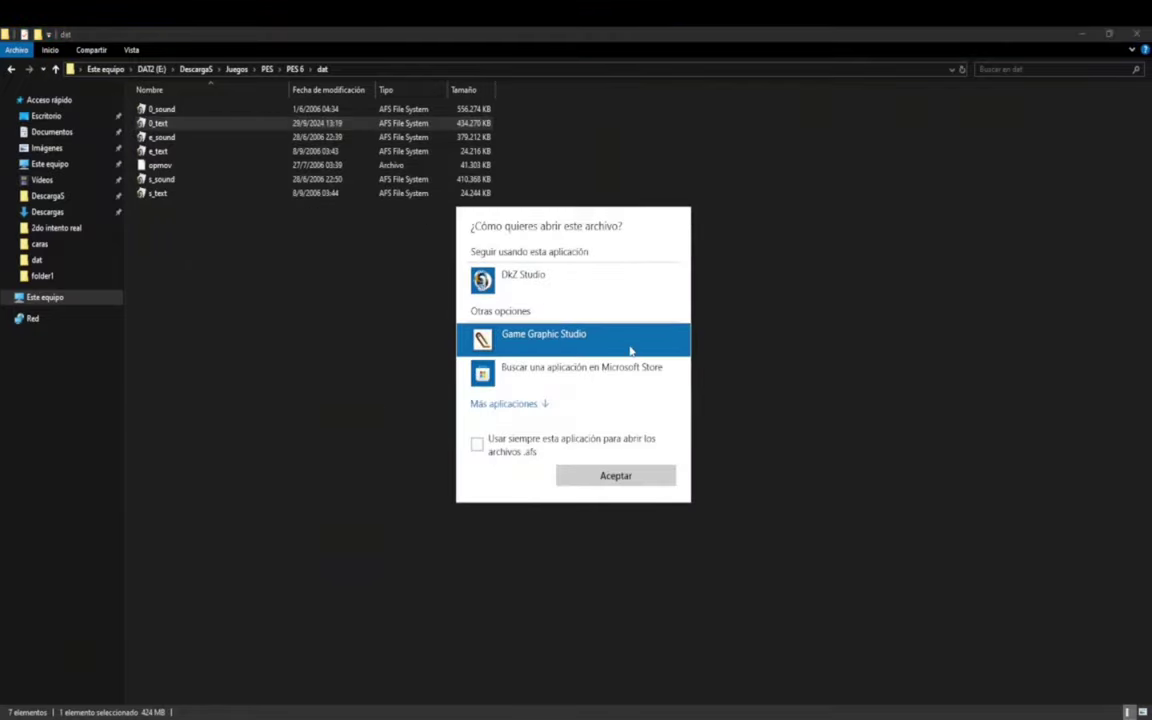
pyautogui.click(602, 478)
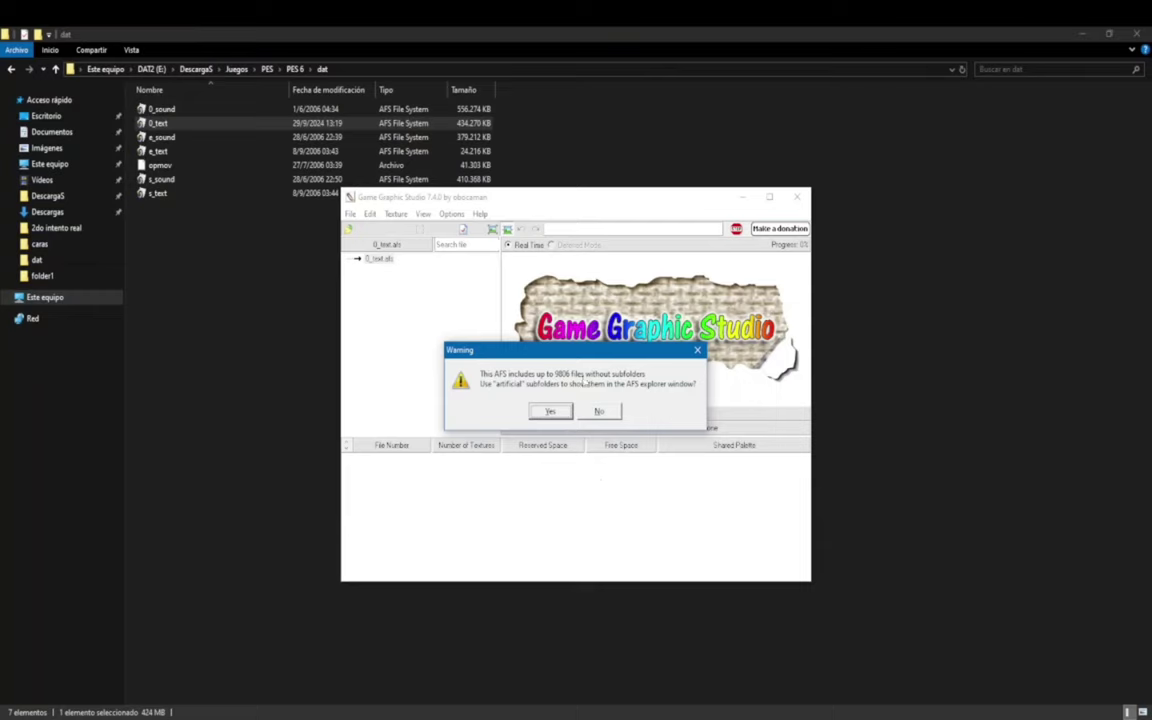
pyautogui.click(598, 412)
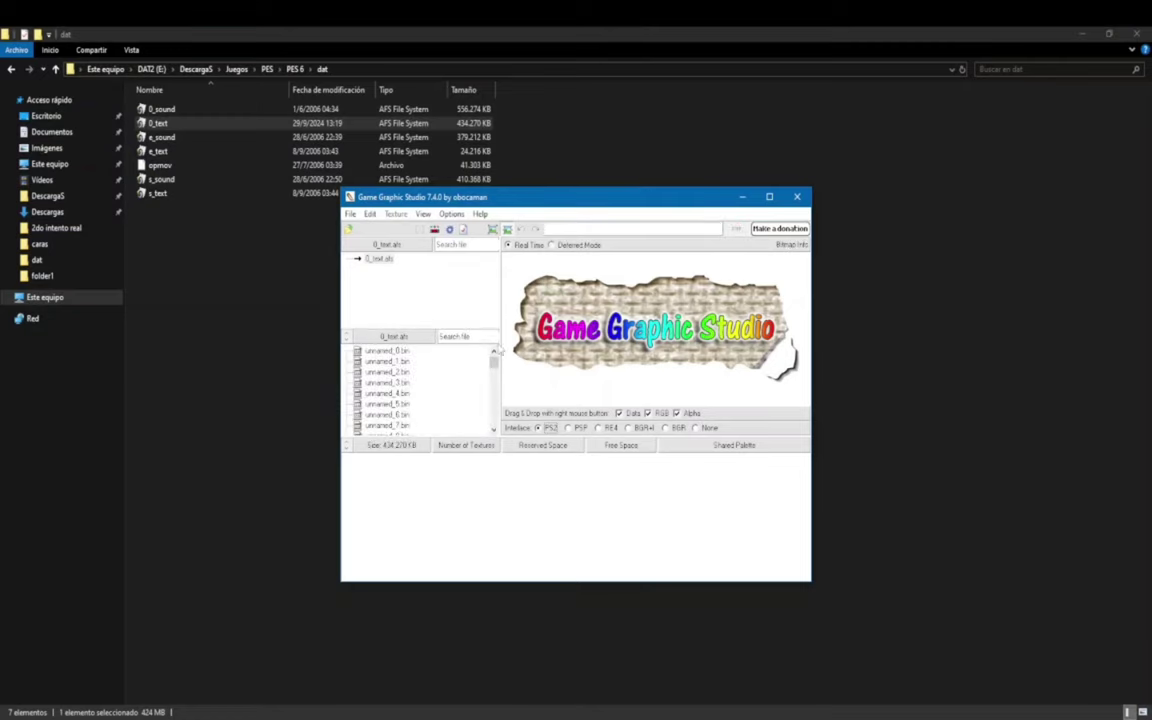
# Load unnamed_2348.bin from the AFS file list and set its interlace method to BGR+I
pyautogui.moveTo(493, 365); pyautogui.dragTo(494, 377)
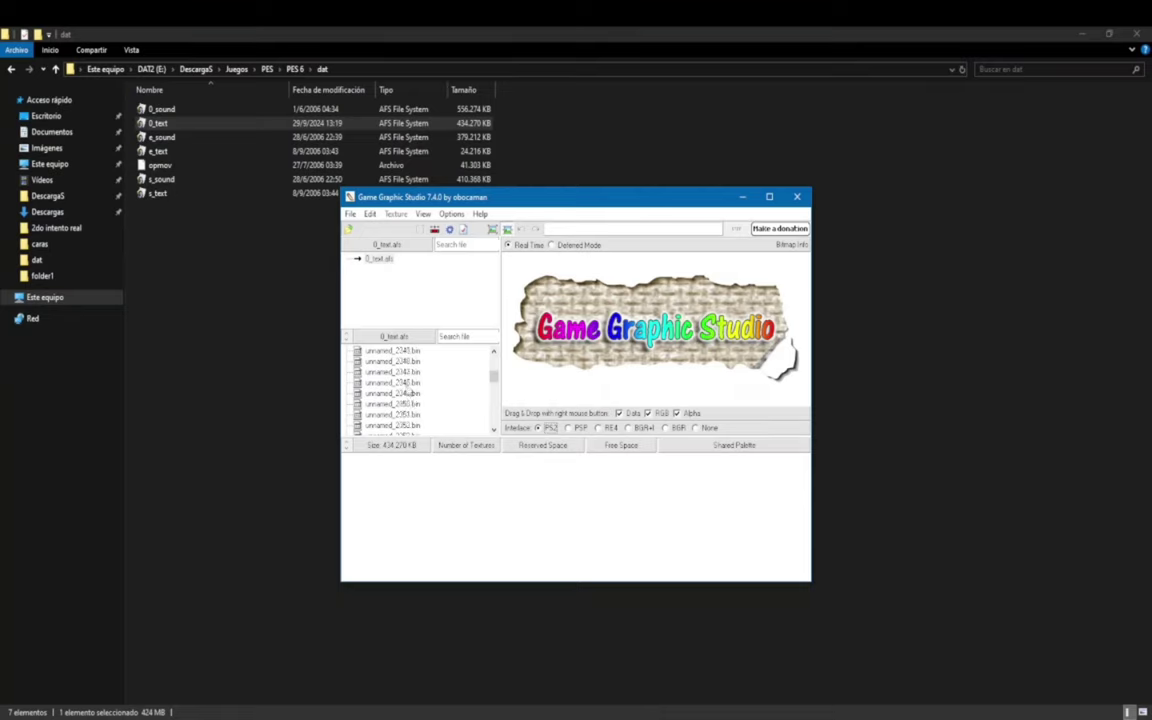
pyautogui.click(400, 383)
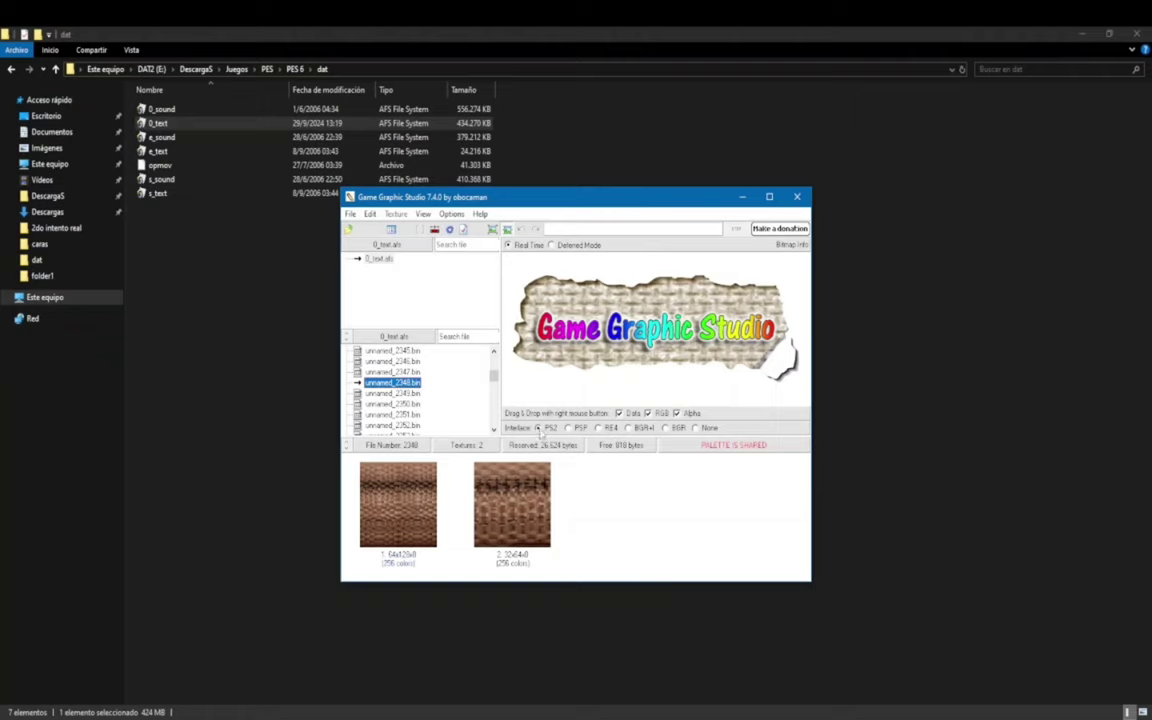
pyautogui.click(568, 428)
pyautogui.click(598, 428)
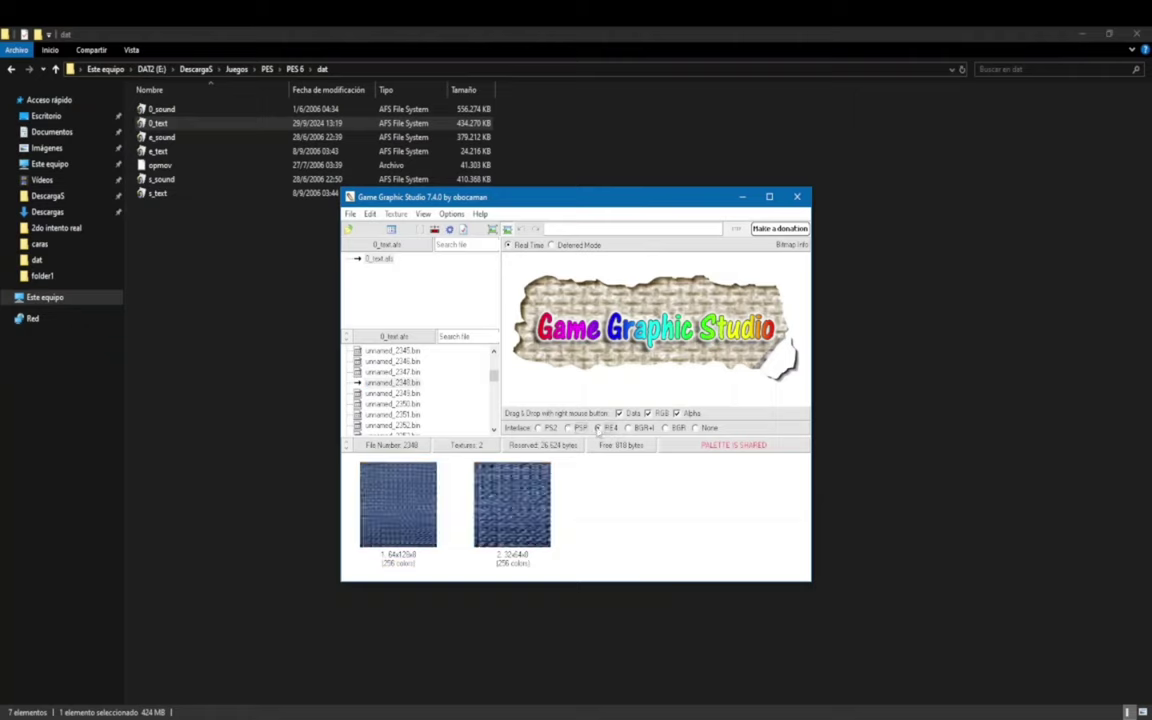
pyautogui.click(628, 428)
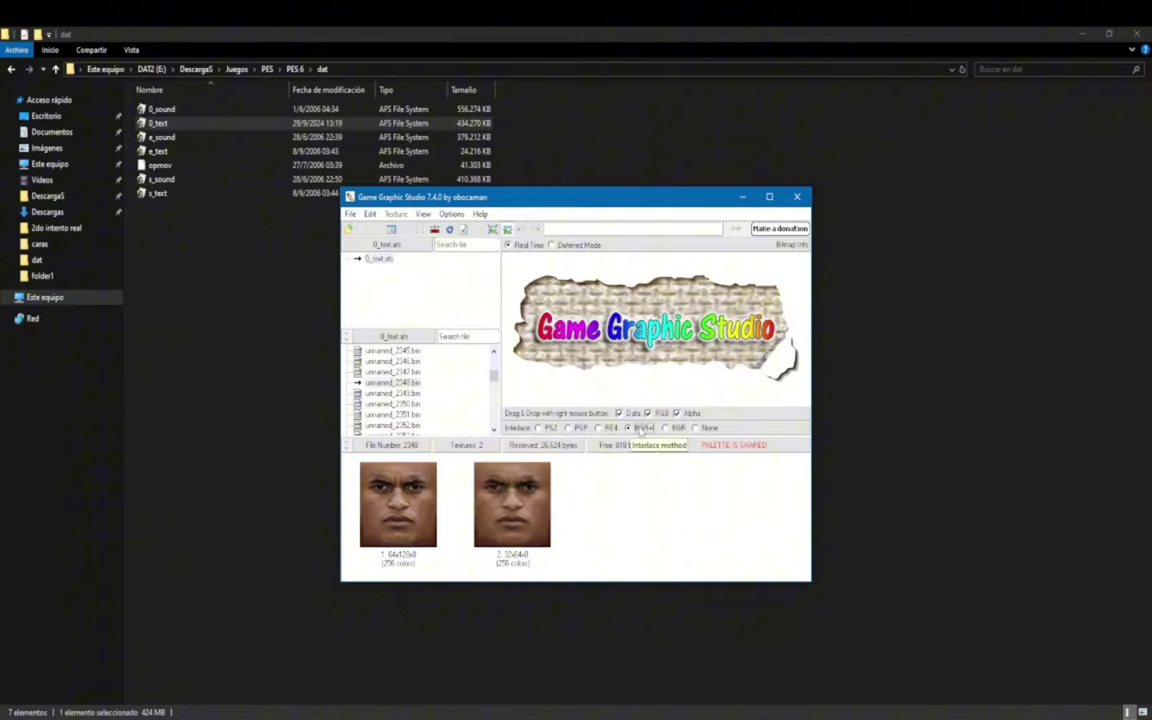
# Select the first face texture, 64x128, and load Neyma.png from the desktop as its replacement
pyautogui.click(414, 507)
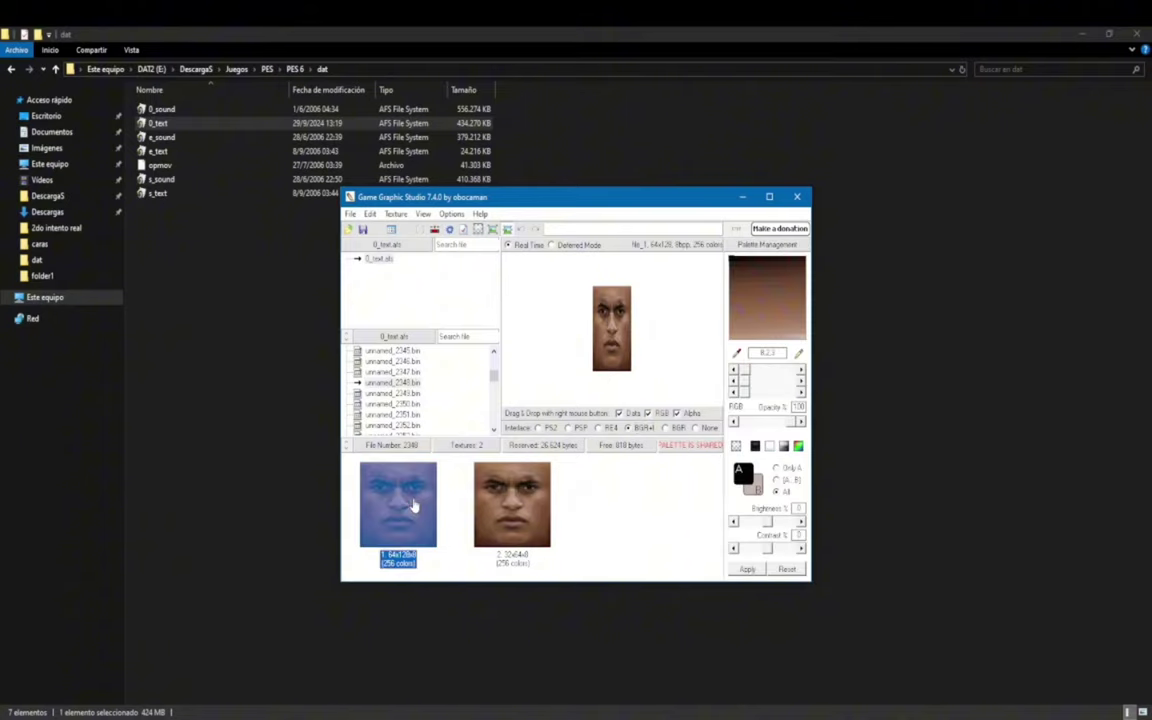
pyautogui.rightClick(611, 354)
pyautogui.click(627, 359)
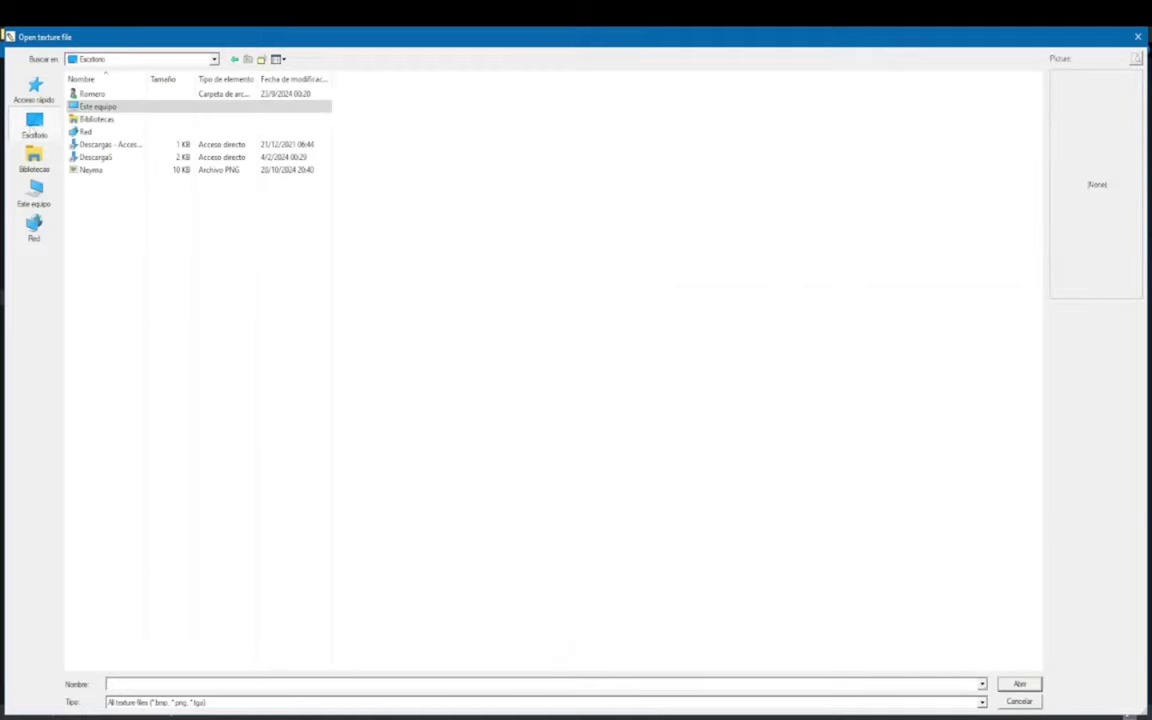
pyautogui.click(102, 172)
pyautogui.doubleClick(102, 172)
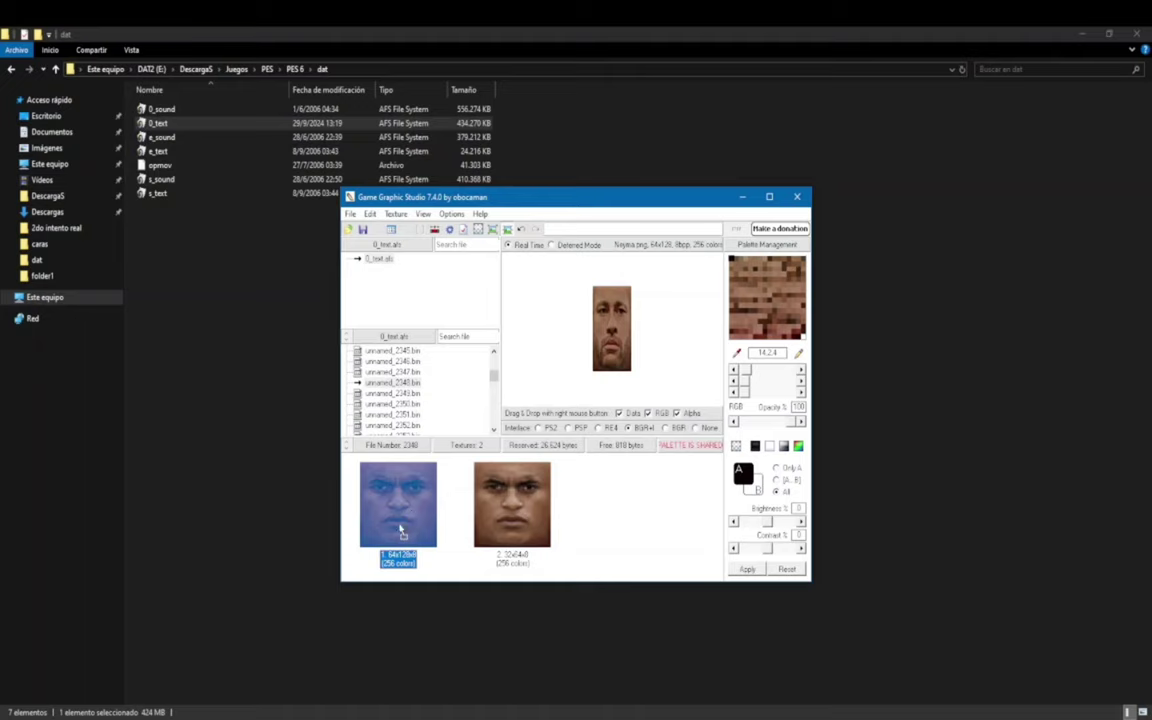
# Apply the loaded Neyma face to both textures of unnamed_2348.bin, and close Game Graphic Studio and the dat folder
pyautogui.moveTo(614, 350); pyautogui.dragTo(519, 509)
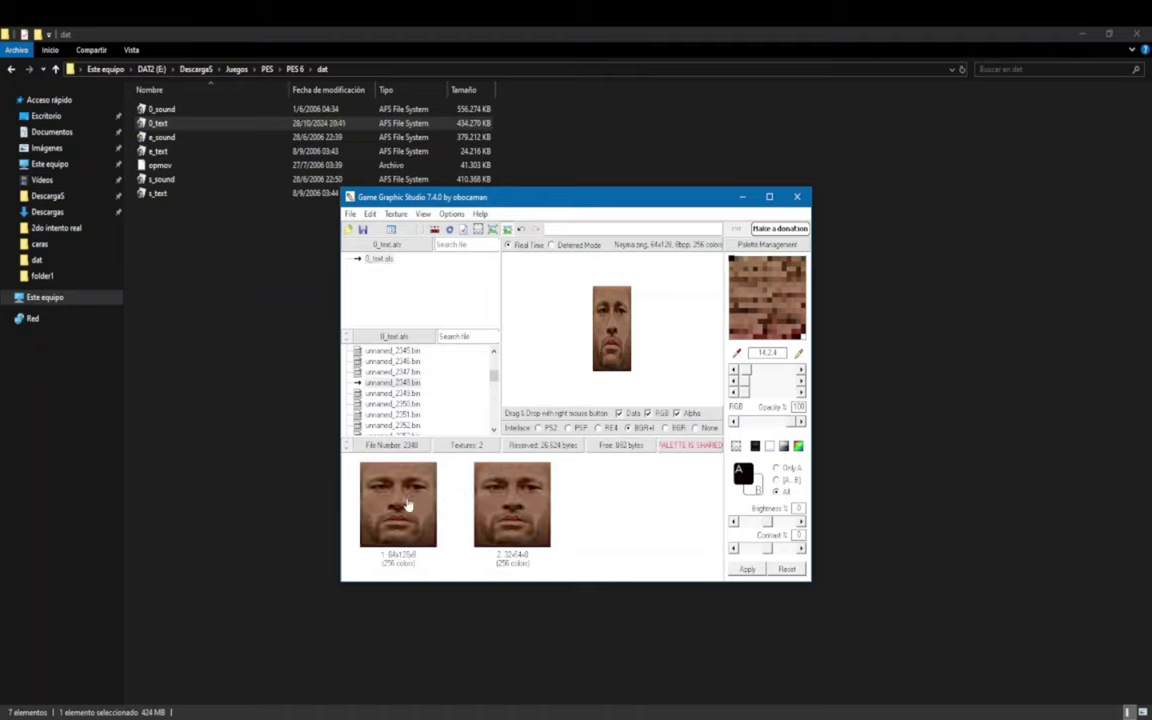
pyautogui.click(796, 197)
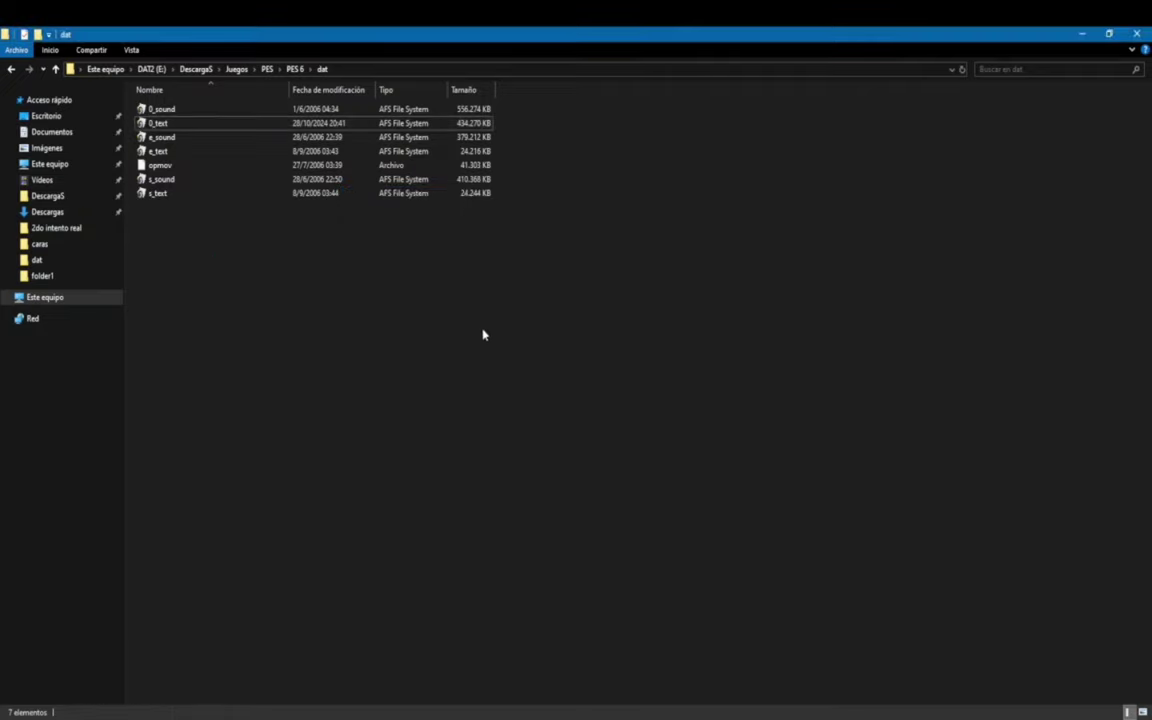
pyautogui.click(1136, 33)
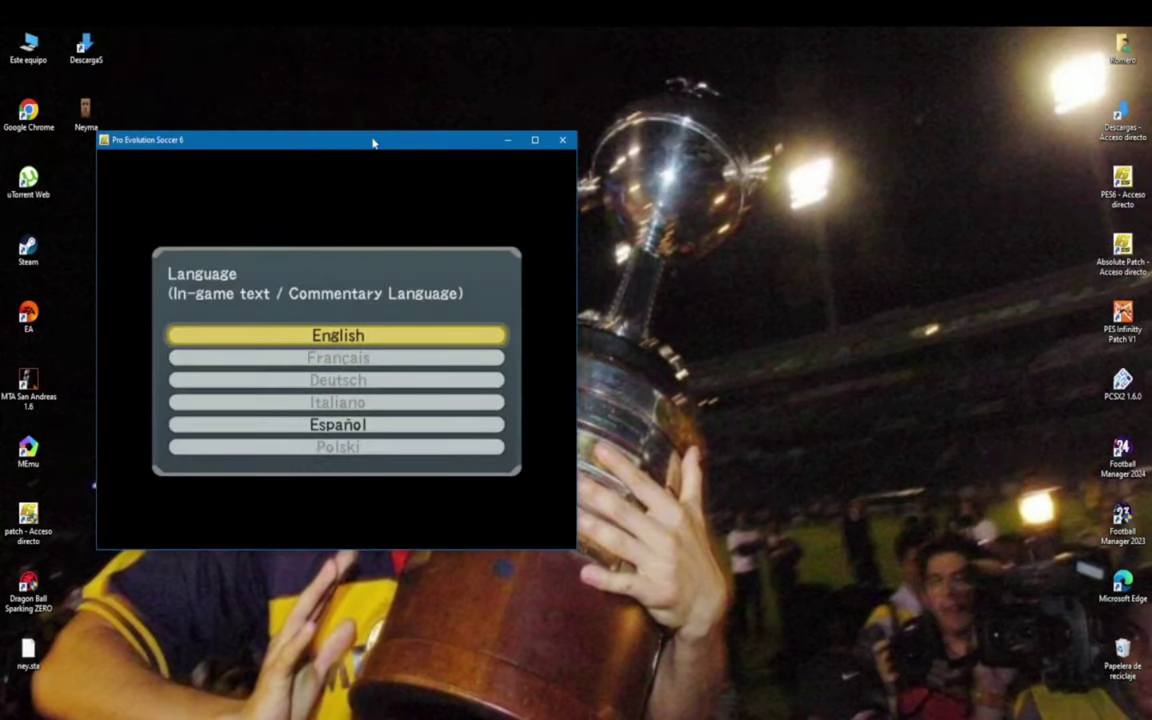
# Move the game window off the desktop's left-hand icons, accept the language selection, and enter Editar mode from the main menu
pyautogui.moveTo(464, 144); pyautogui.dragTo(800, 40)
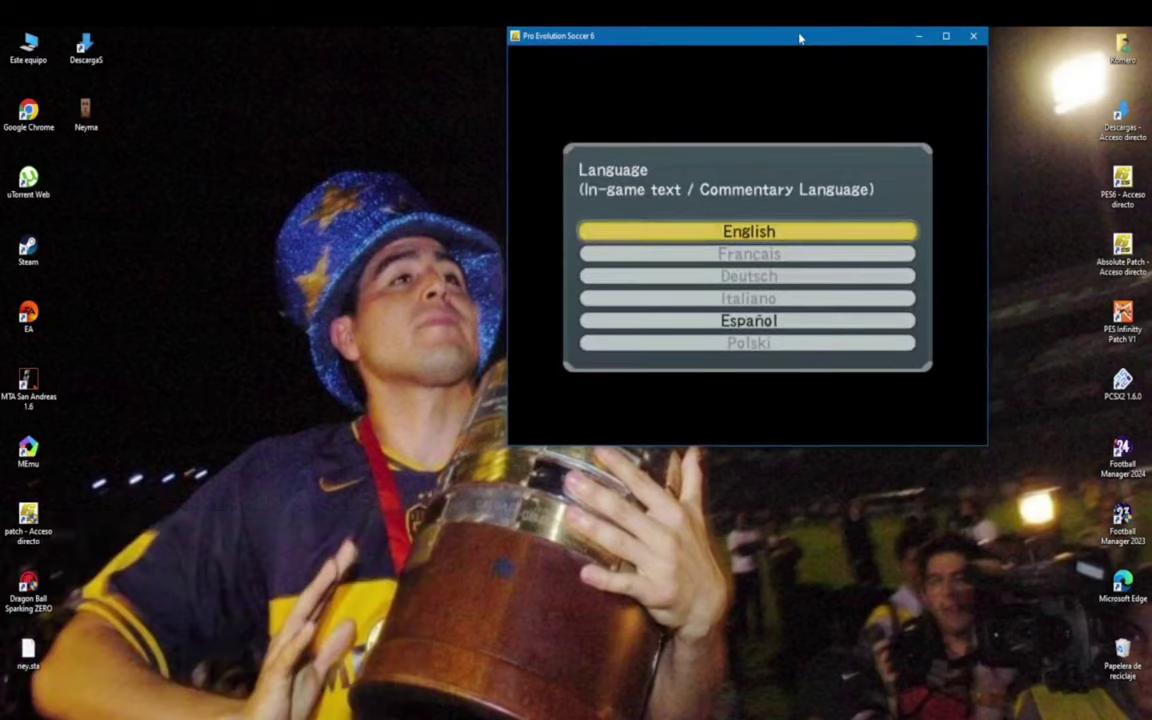
pyautogui.press('Return')
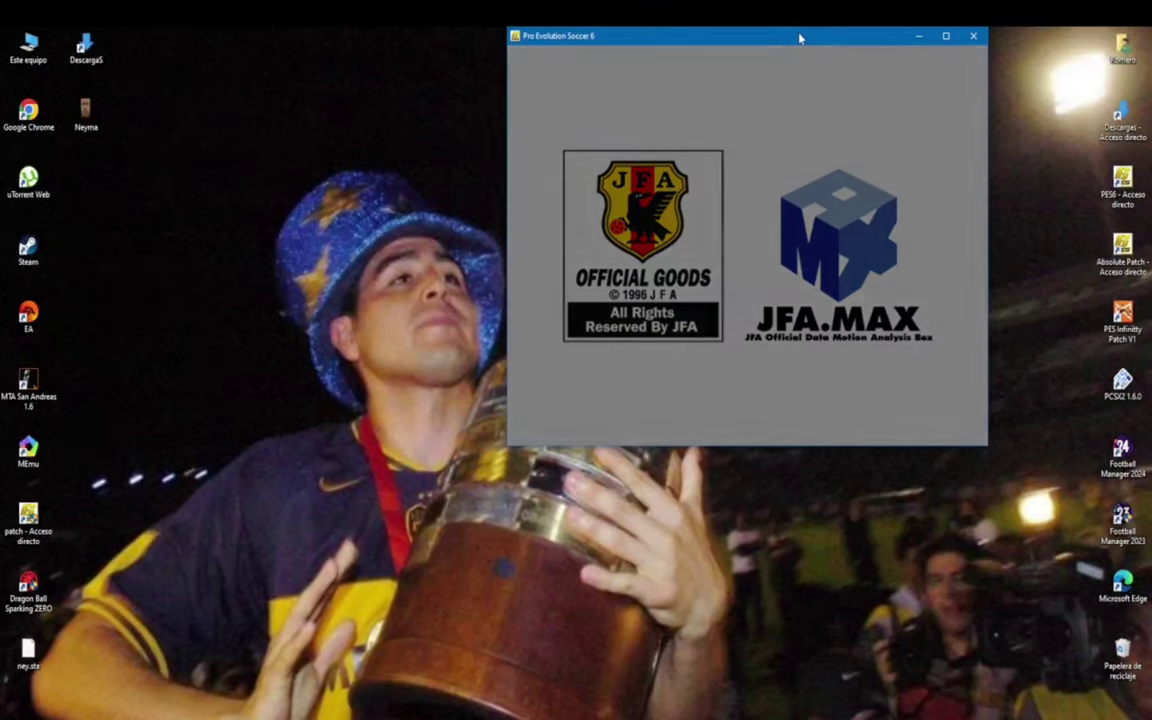
pyautogui.press('Return')
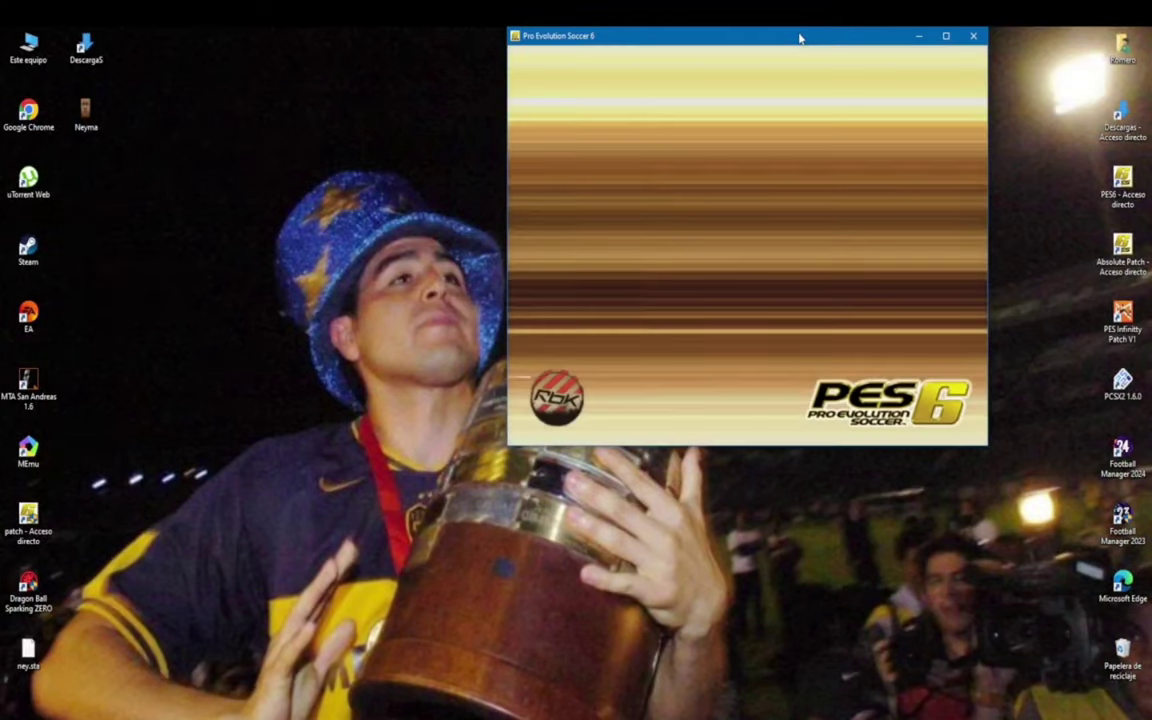
pyautogui.press('Down')
pyautogui.press('Down')
pyautogui.press('Down')
pyautogui.press('Down')
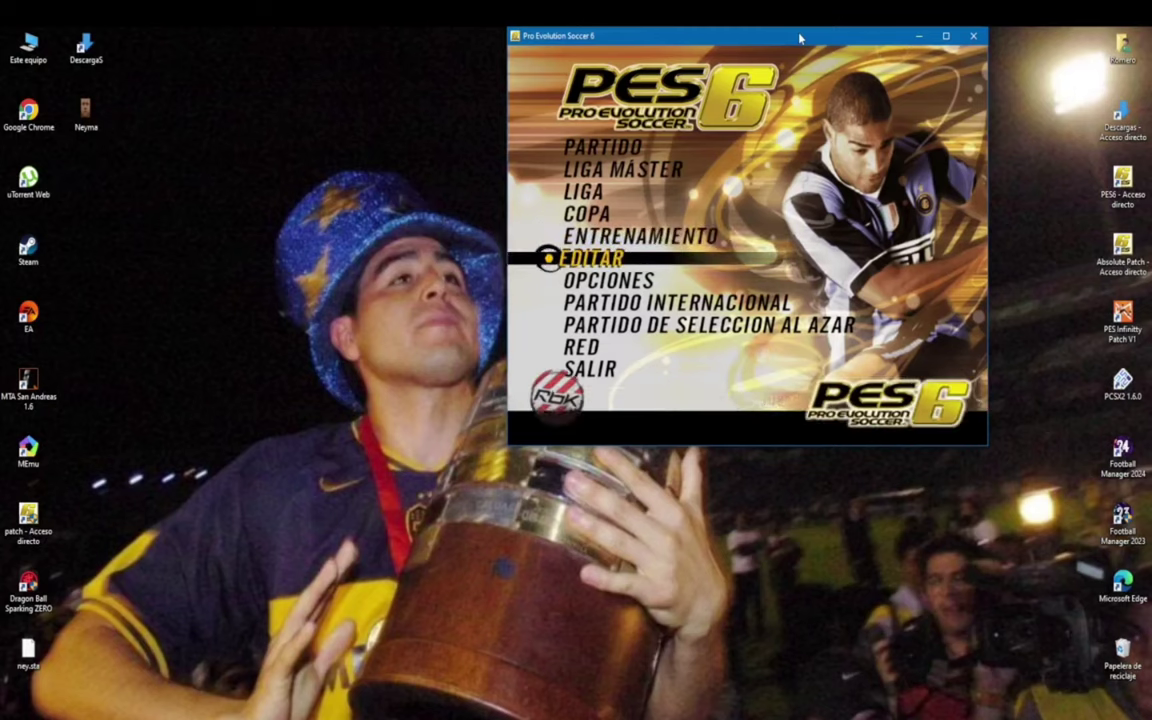
pyautogui.press('Return')
pyautogui.press('Return')
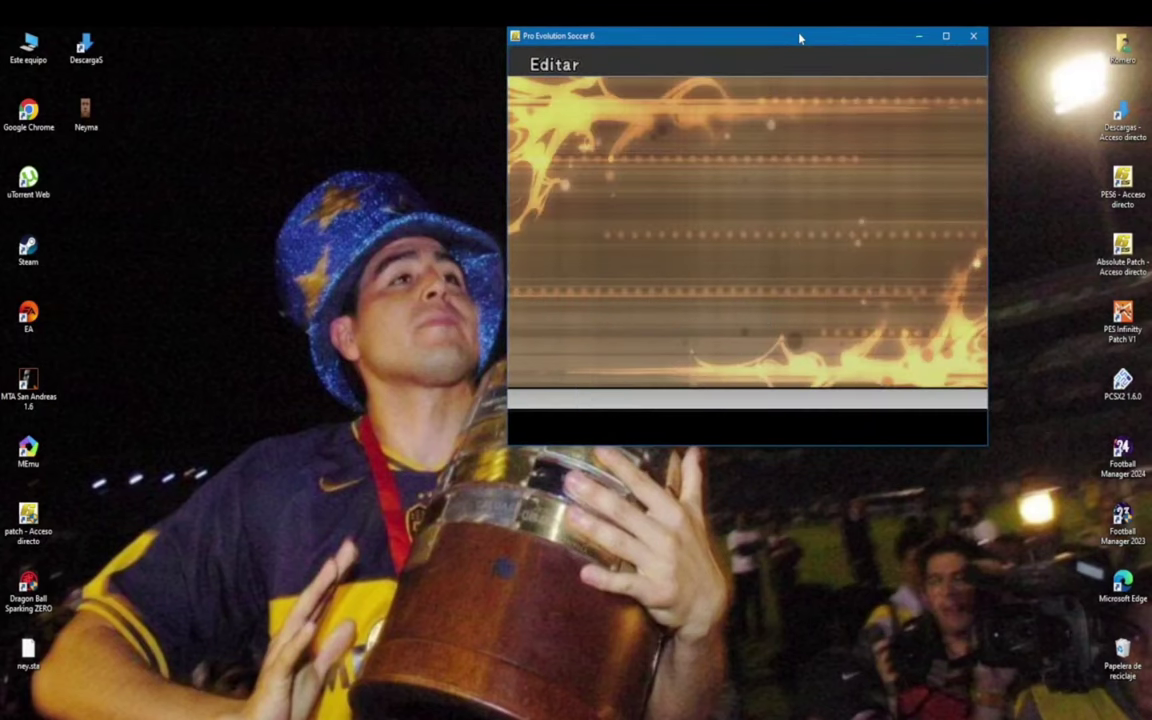
# Open Editar jugador and choose the Brazil national team from the Las Américas group
pyautogui.press('Down')
pyautogui.press('Down')
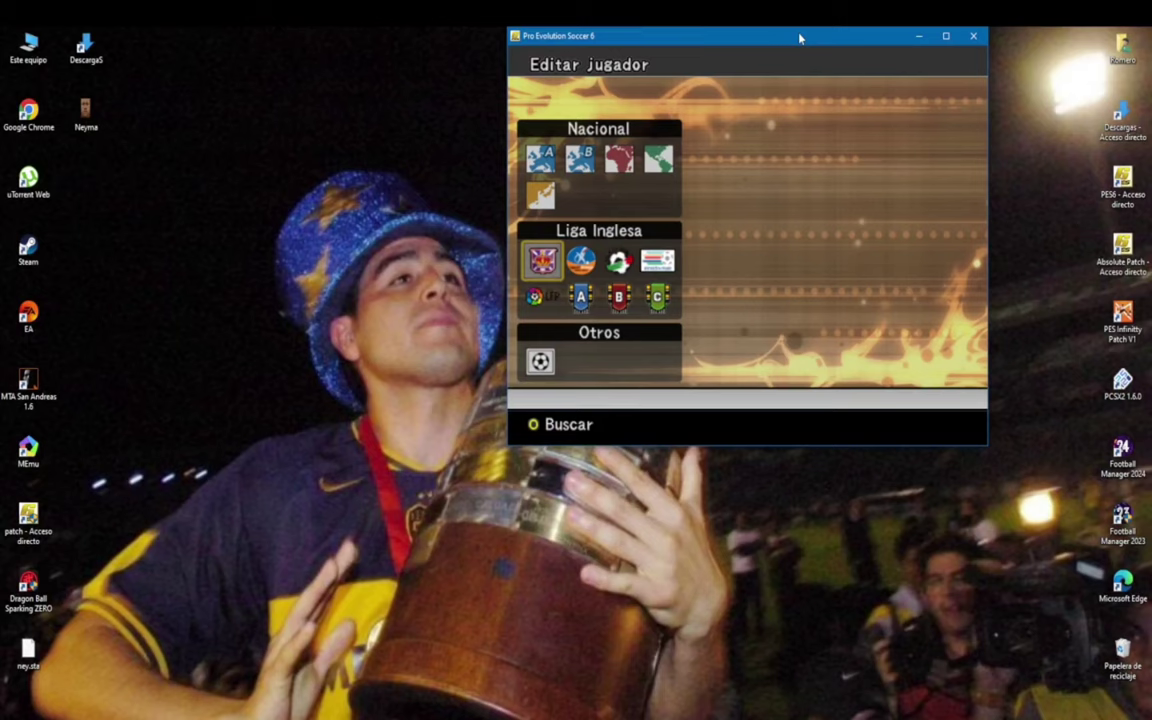
pyautogui.press('Up')
pyautogui.press('Up')
pyautogui.press('Right')
pyautogui.press('Right')
pyautogui.press('Right')
pyautogui.press('Return')
pyautogui.press('Down')
pyautogui.press('Right')
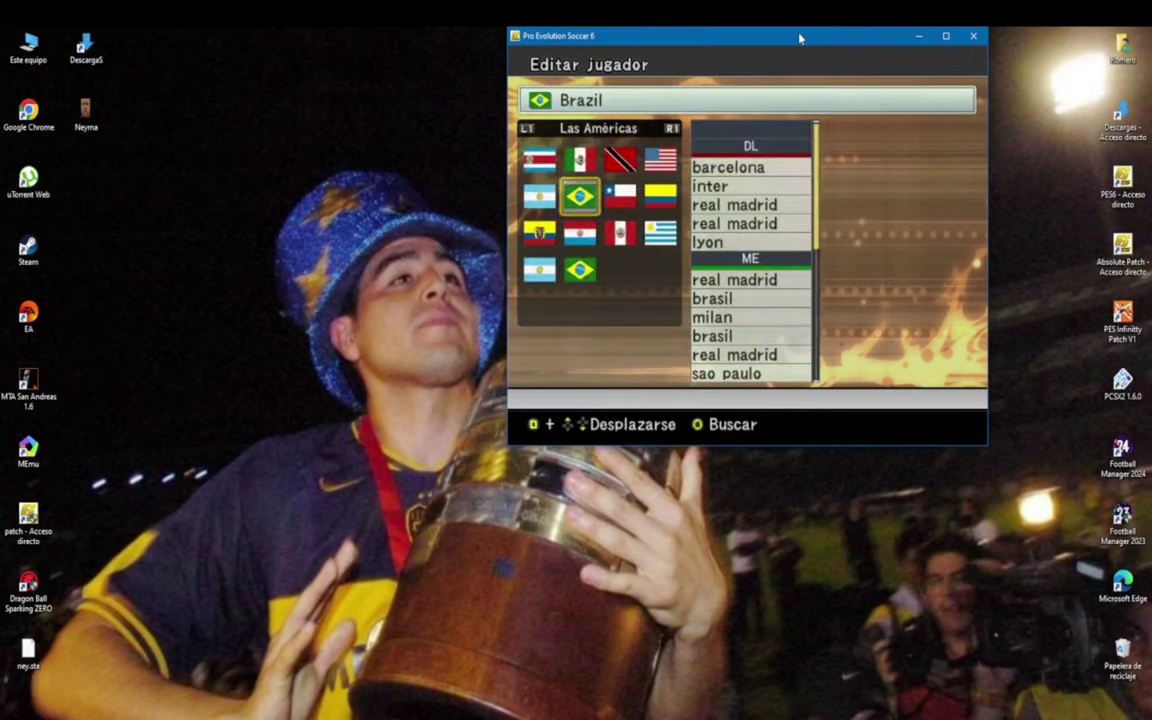
# Look through the forwards and midfielders of the Brazil squad for a player to turn into Neymar
pyautogui.press('Return')
pyautogui.press('Down')
pyautogui.press('Up')
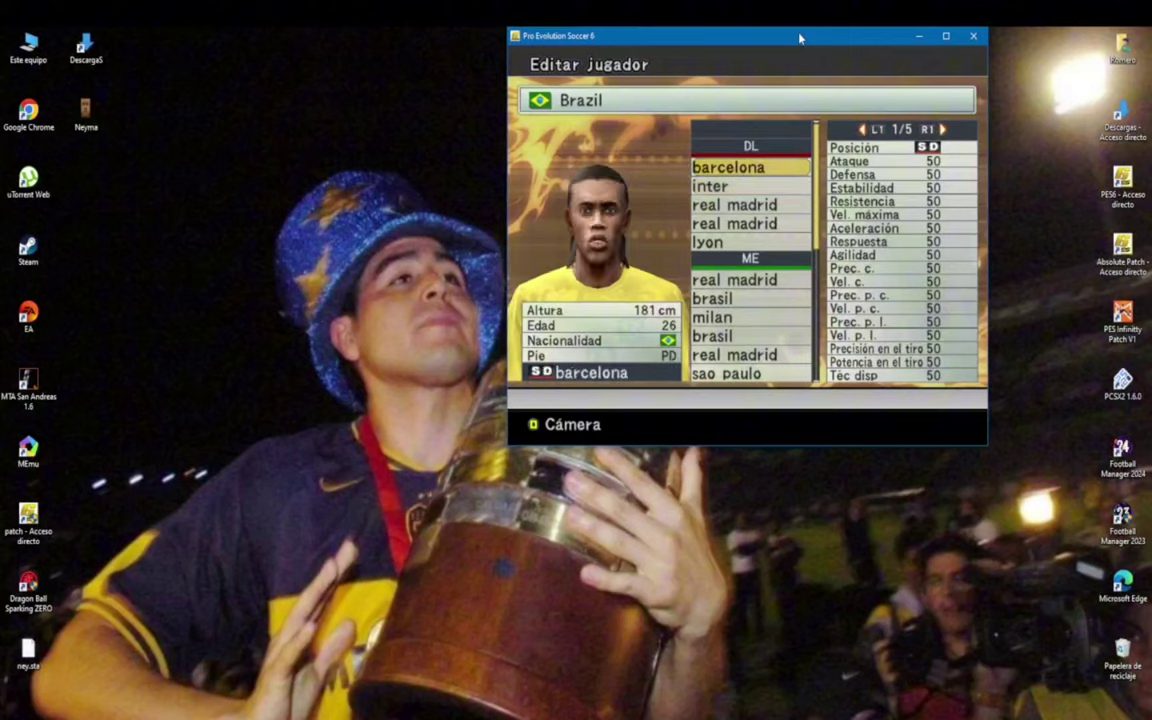
pyautogui.press('Down')
pyautogui.press('Down')
pyautogui.press('Down')
pyautogui.press('Down')
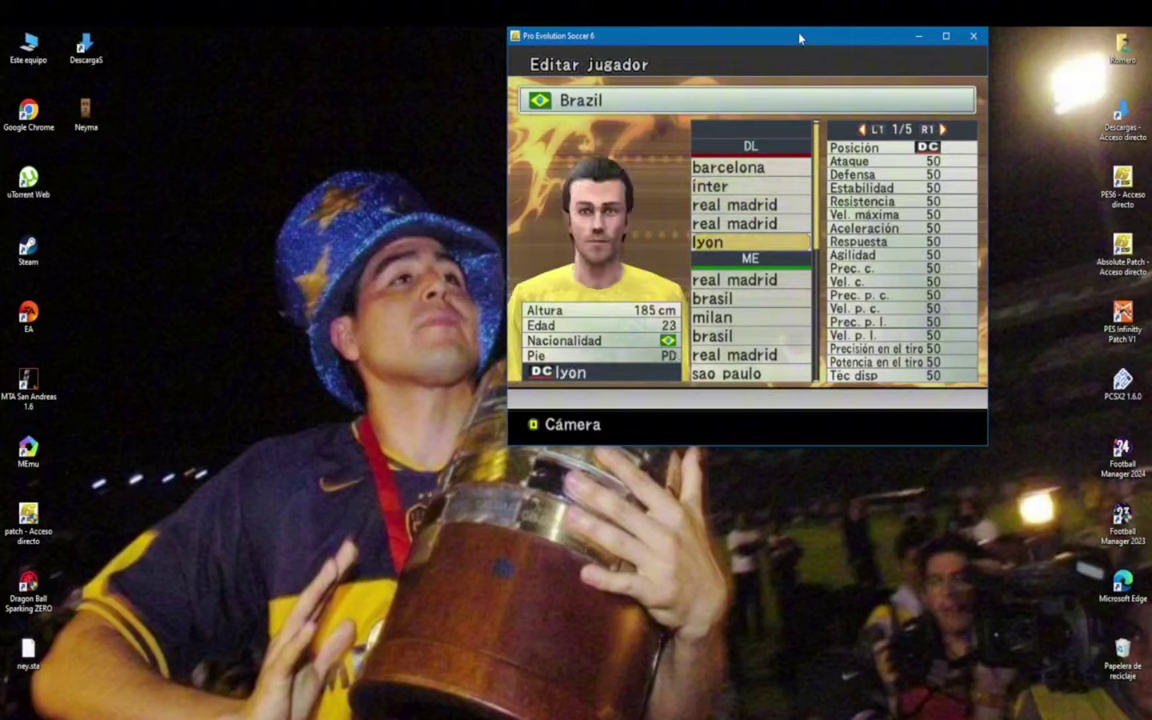
pyautogui.press('Down')
pyautogui.press('Down')
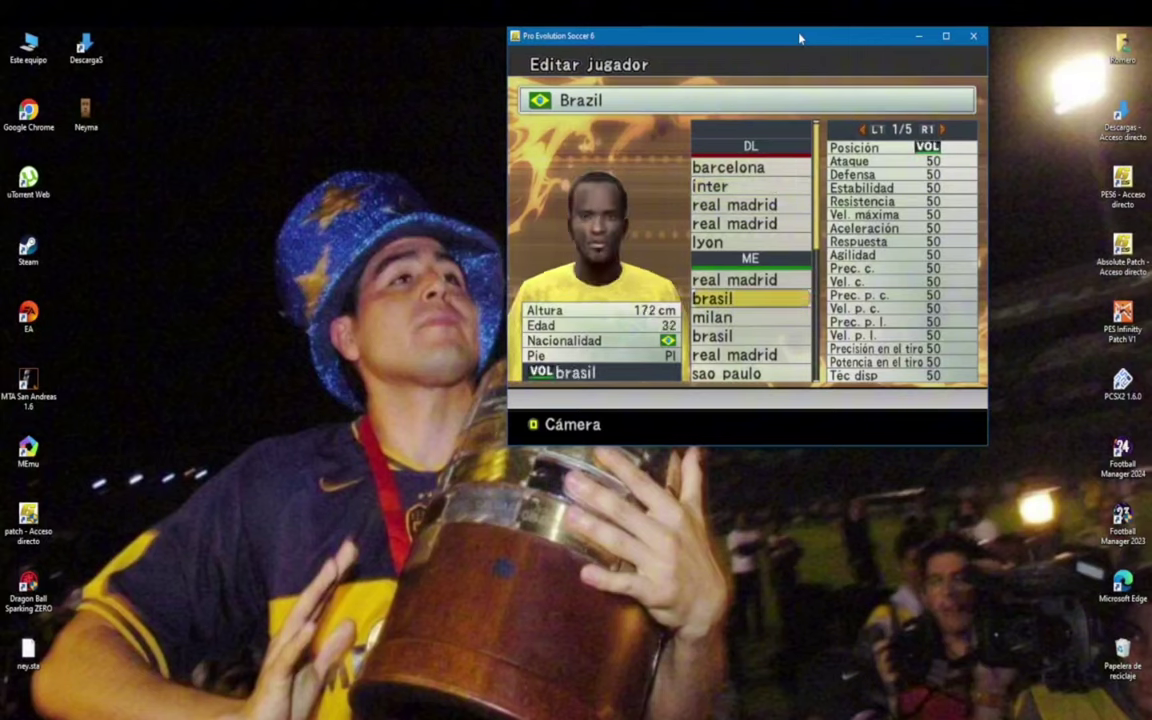
pyautogui.press('Down')
pyautogui.press('Down')
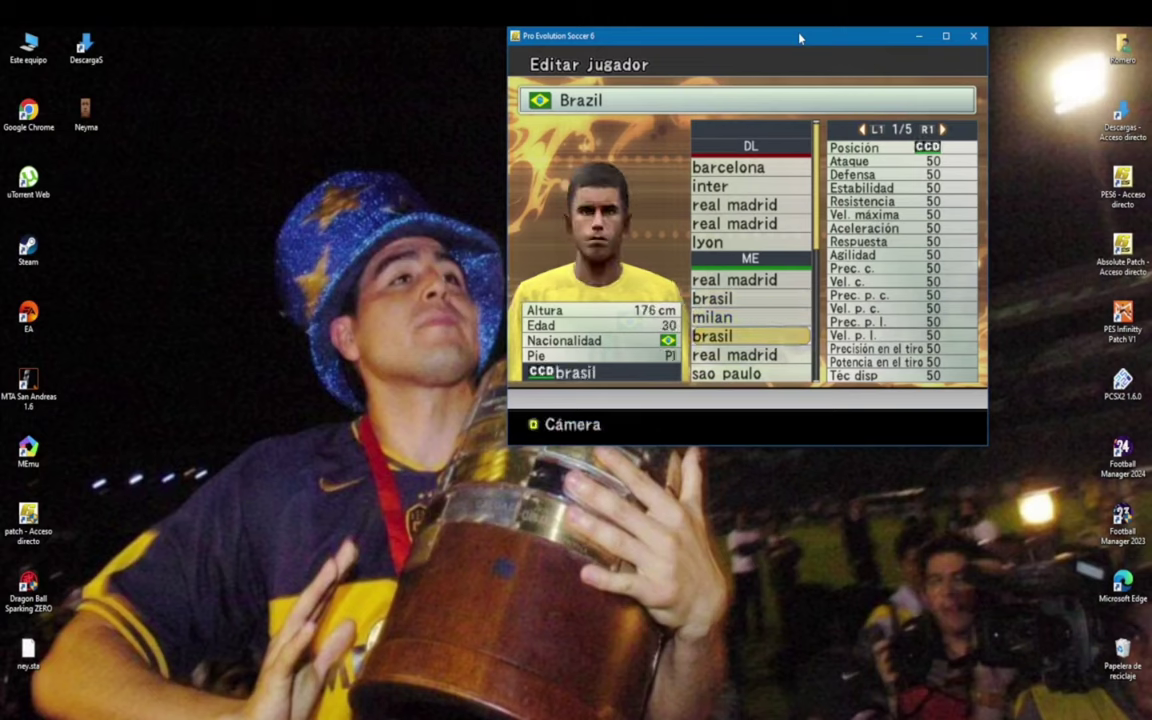
pyautogui.press('Return')
pyautogui.press('Escape')
pyautogui.press('Up')
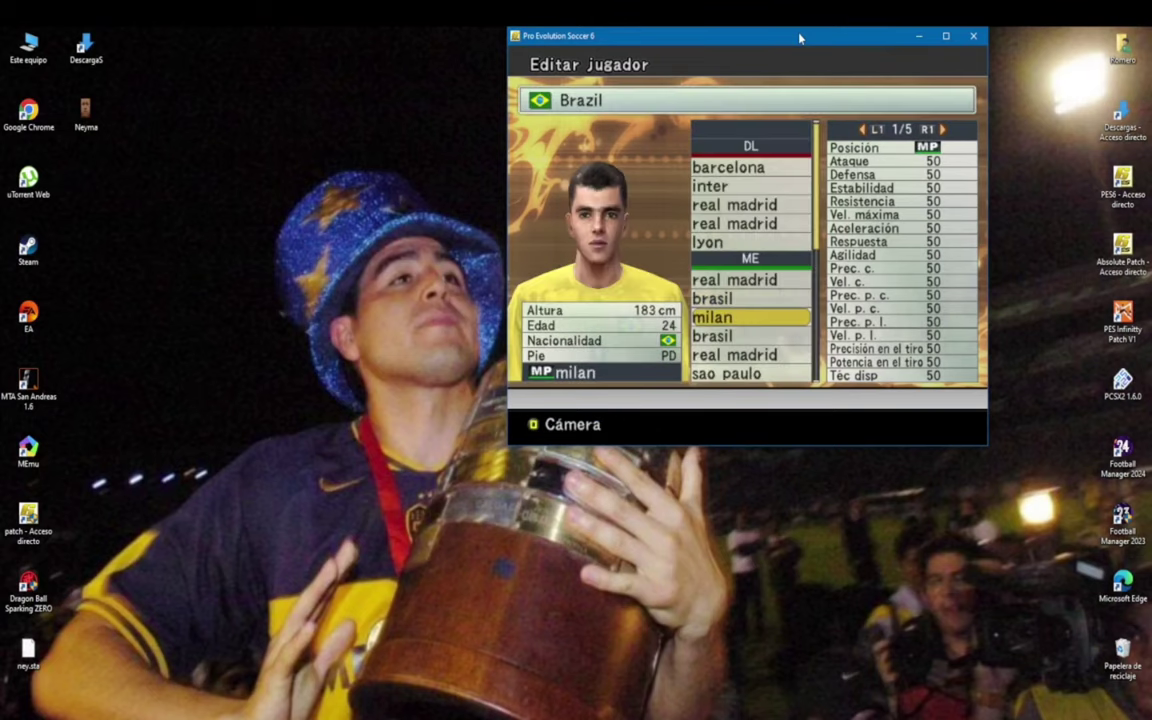
# Open the 180 cm VOL midfielder labelled brasil, listed just above lyon in the ME group, for editing
pyautogui.press('Down')
pyautogui.press('Down')
pyautogui.press('Down')
pyautogui.press('Down')
pyautogui.press('Down')
pyautogui.press('Down')
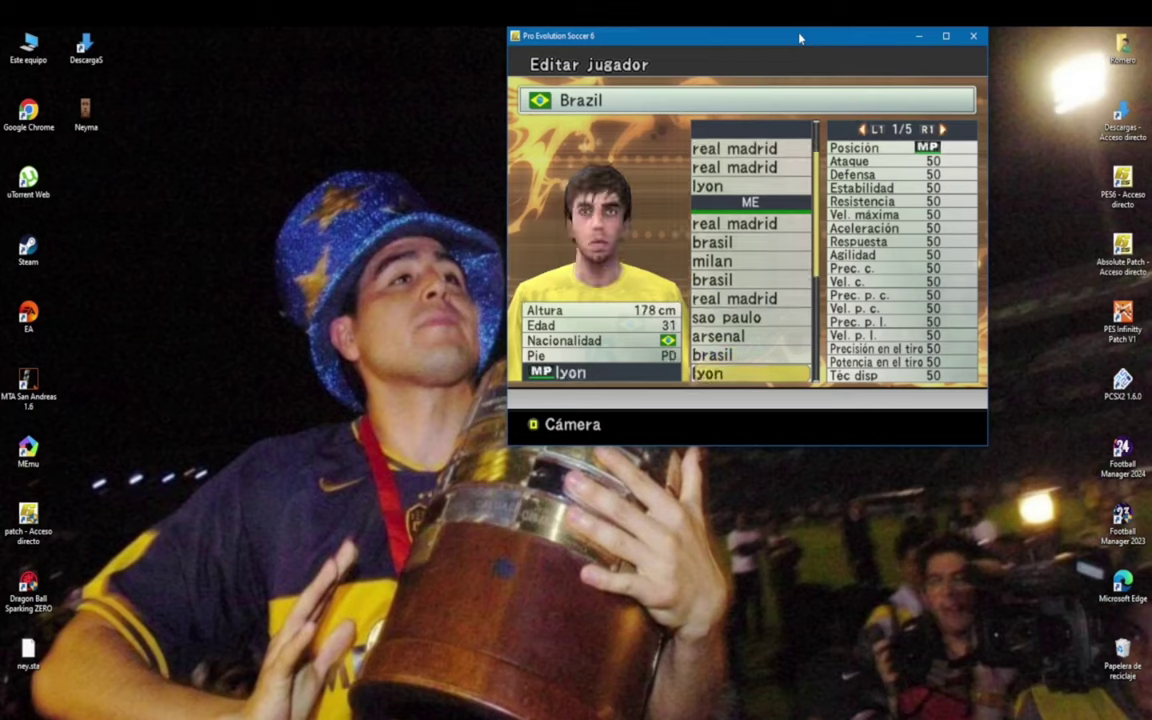
pyautogui.press('Down')
pyautogui.press('Up')
pyautogui.press('Up')
pyautogui.press('Return')
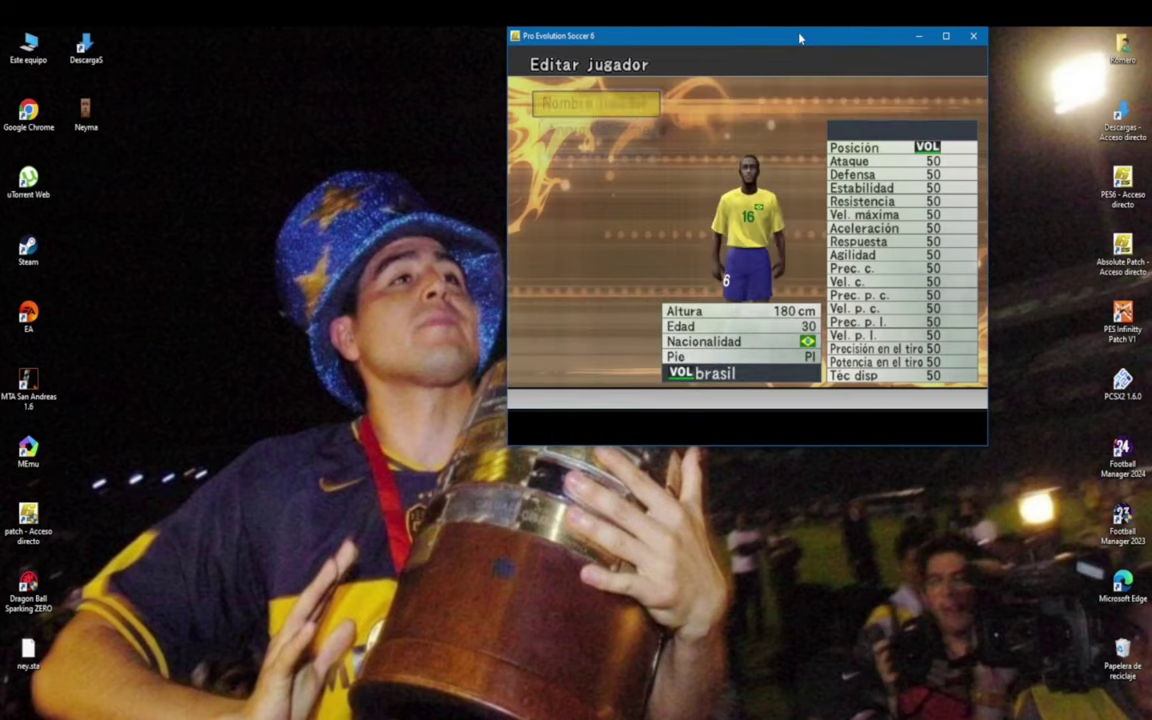
# Set the player's name to Neymar, leaving the Annuncia nome entry without a selection
pyautogui.press('Return')
pyautogui.write('N')
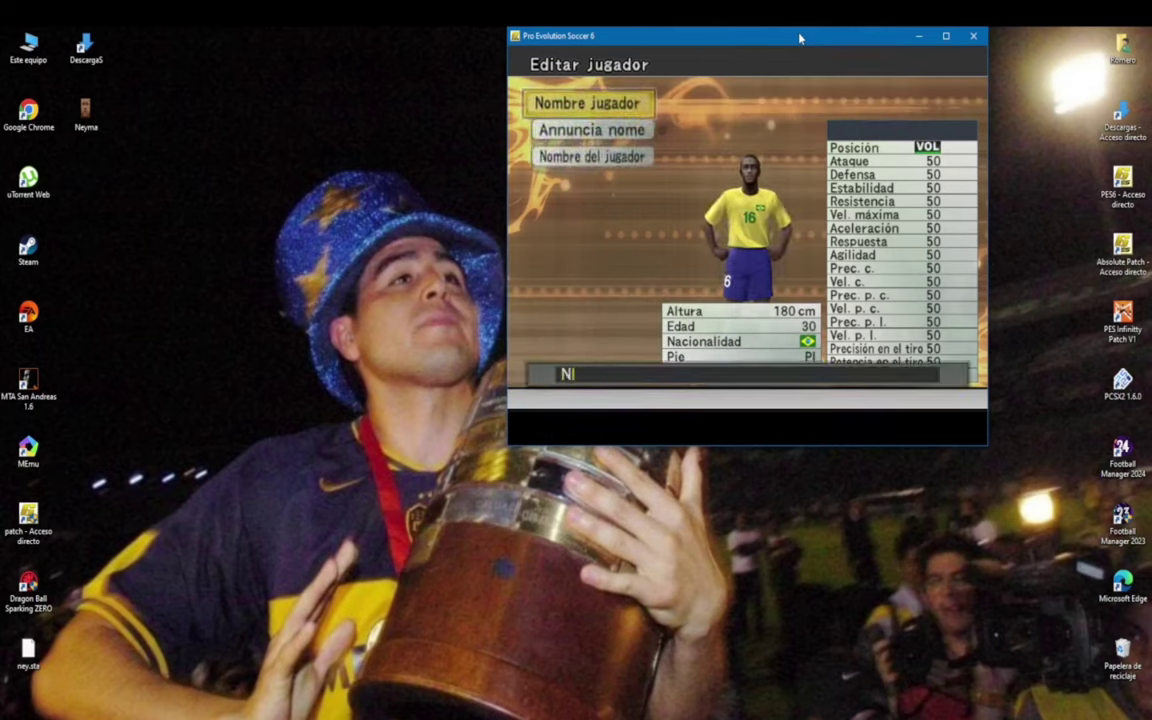
pyautogui.write('eymar')
pyautogui.press('Return')
pyautogui.press('Down')
pyautogui.press('Return')
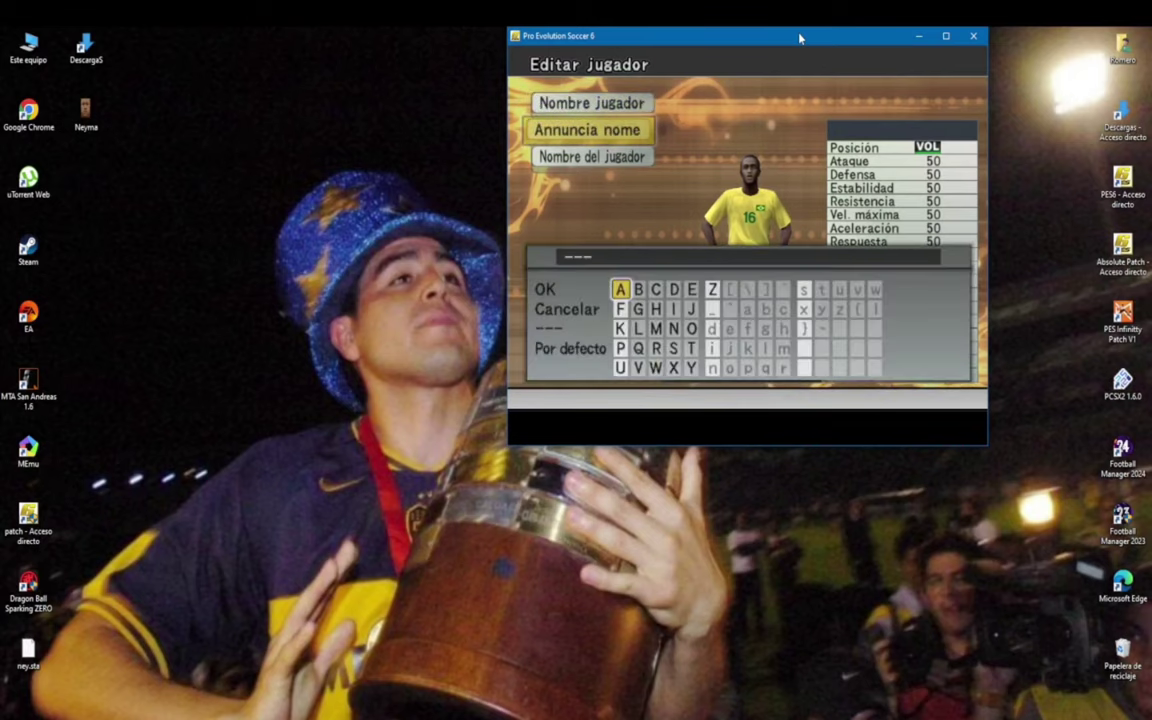
pyautogui.press('Escape')
# Replace the name on the player's shirt with NEYMAR
pyautogui.press('Down')
pyautogui.press('Return')
pyautogui.press('BackSpace')
pyautogui.press('BackSpace')
pyautogui.press('BackSpace')
pyautogui.press('BackSpace')
pyautogui.press('BackSpace')
pyautogui.press('BackSpace')
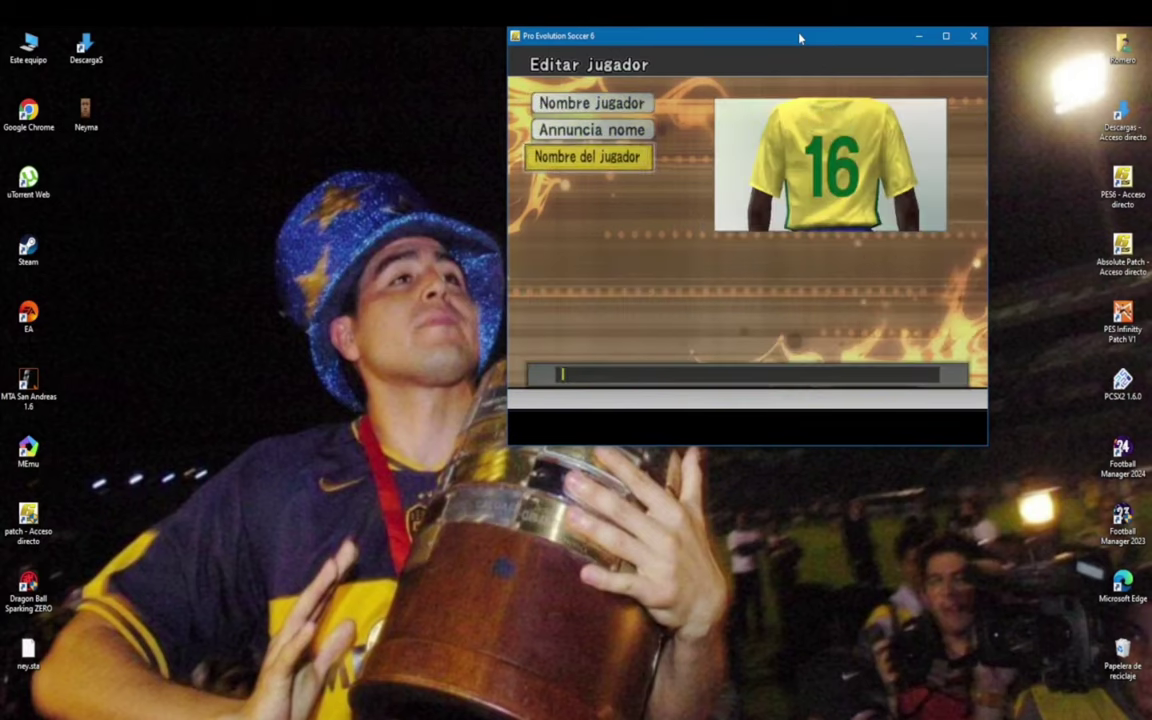
pyautogui.write('NEYMAR')
pyautogui.press('Return')
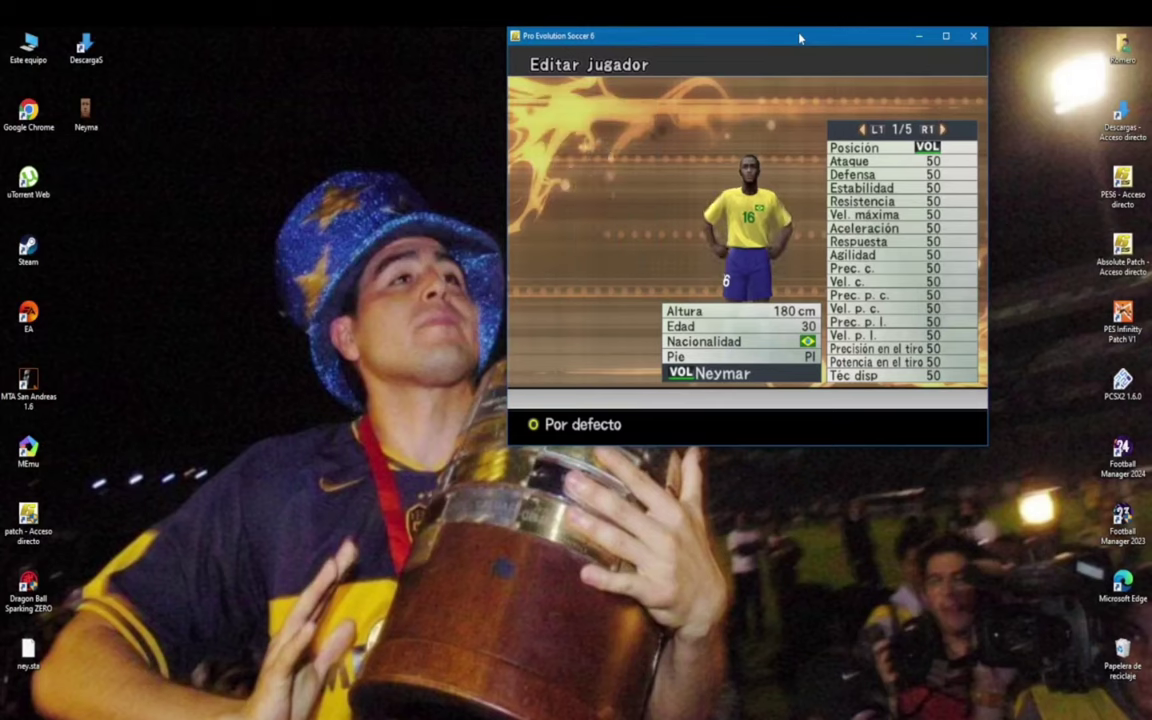
# Set the player's preferred foot to PD and open his position settings
pyautogui.press('Down')
pyautogui.press('Return')
pyautogui.press('Up')
pyautogui.press('Escape')
pyautogui.press('Down')
pyautogui.press('Return')
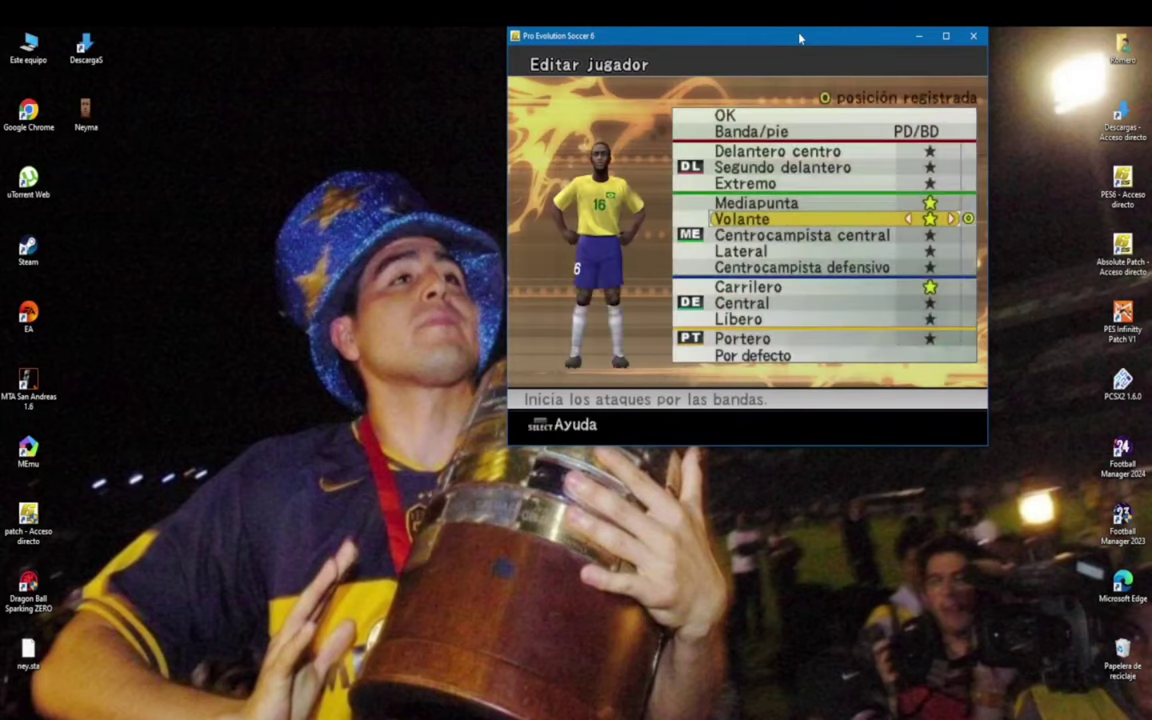
# Add Extremo to the player's playable positions and return to the player editing menu
pyautogui.press('Up')
pyautogui.press('Up')
pyautogui.press('Right')
pyautogui.press('Down')
pyautogui.press('Down')
pyautogui.press('Down')
pyautogui.press('Down')
pyautogui.press('Down')
pyautogui.press('Down')
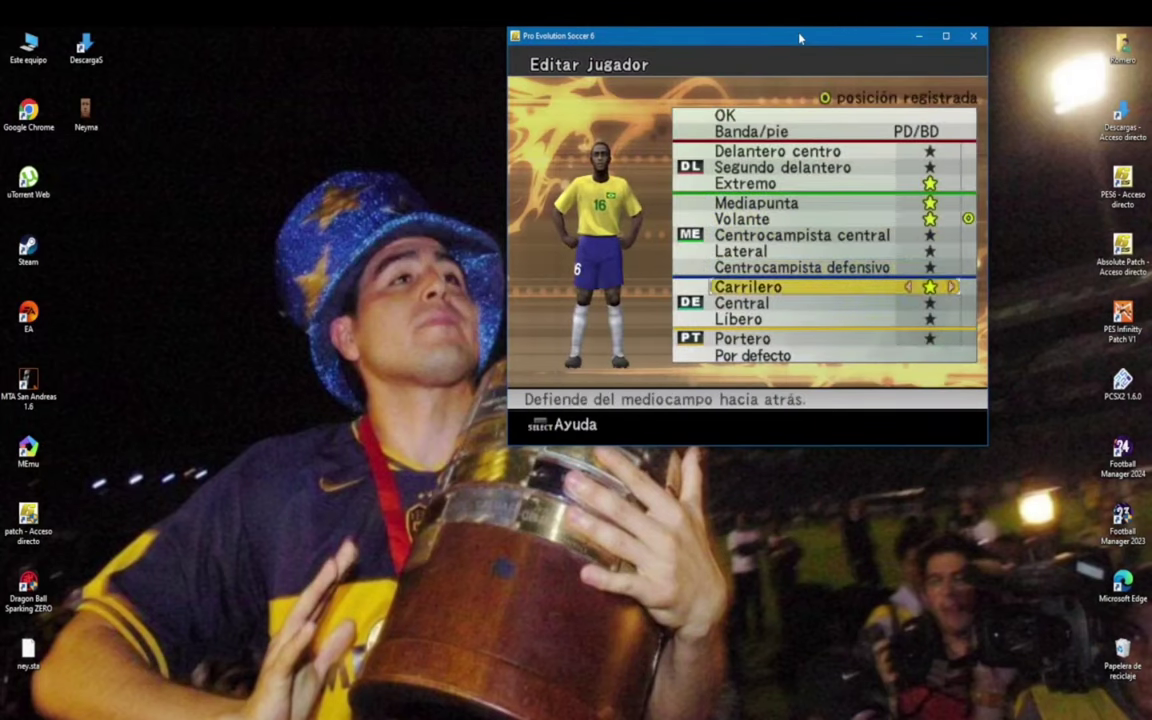
pyautogui.press('Up')
pyautogui.press('Up')
pyautogui.press('Up')
pyautogui.press('Up')
pyautogui.press('Up')
pyautogui.press('Up')
pyautogui.press('Up')
pyautogui.press('Up')
pyautogui.press('Up')
pyautogui.press('Right')
pyautogui.press('Escape')
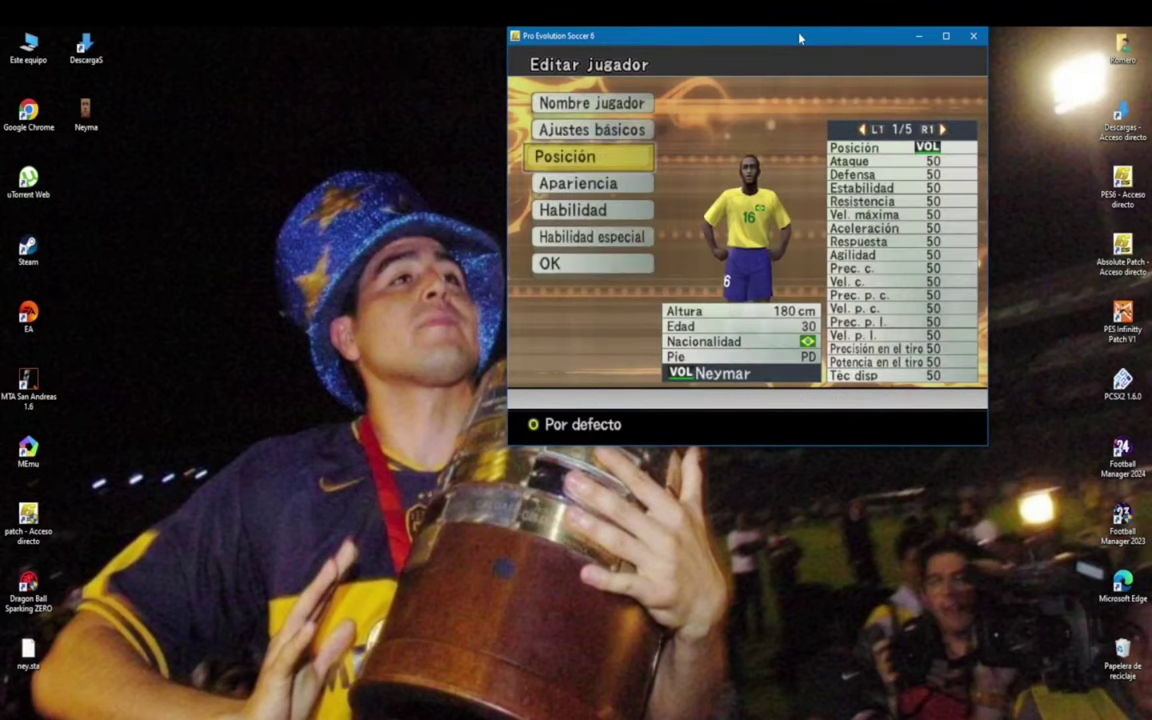
# Open the head settings in the player's appearance and set Form. cara to Prefijado
pyautogui.press('Down')
pyautogui.press('Return')
pyautogui.press('Down')
pyautogui.press('Return')
pyautogui.press('Down')
pyautogui.press('Right')
pyautogui.press('Down')
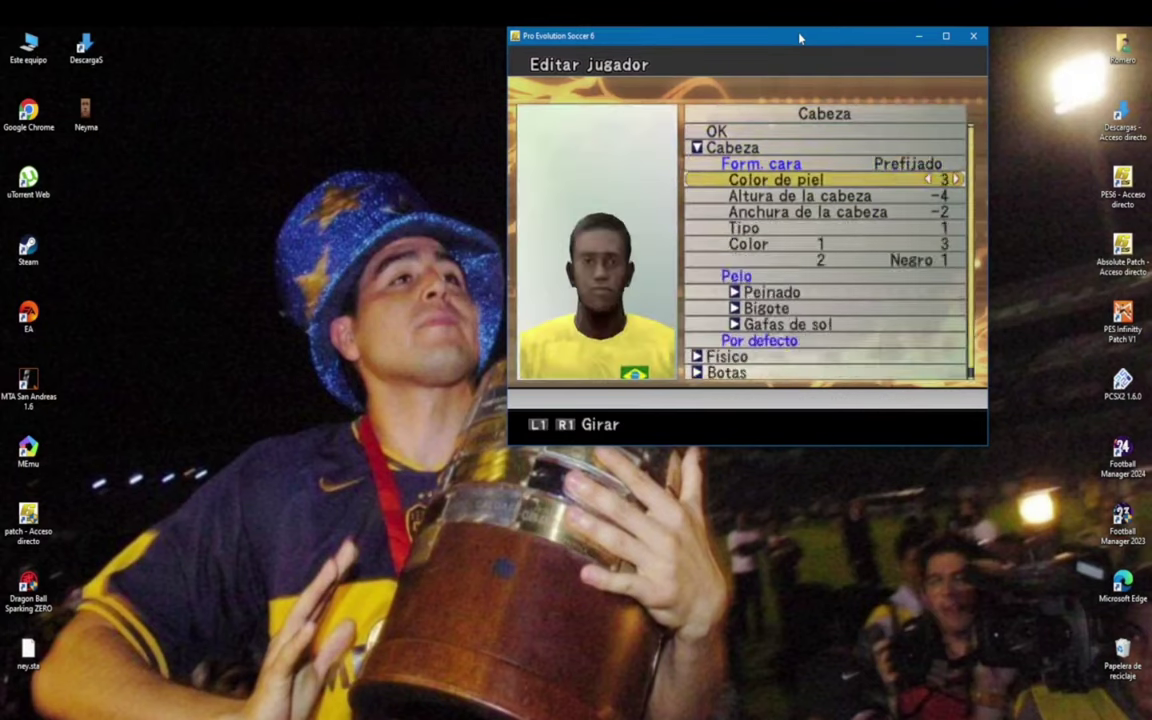
# Set the preset face's Tipo to 18 to use the imported Neymar texture
pyautogui.press('Down')
pyautogui.press('Down')
pyautogui.press('Down')
pyautogui.press('Right')
pyautogui.press('Right')
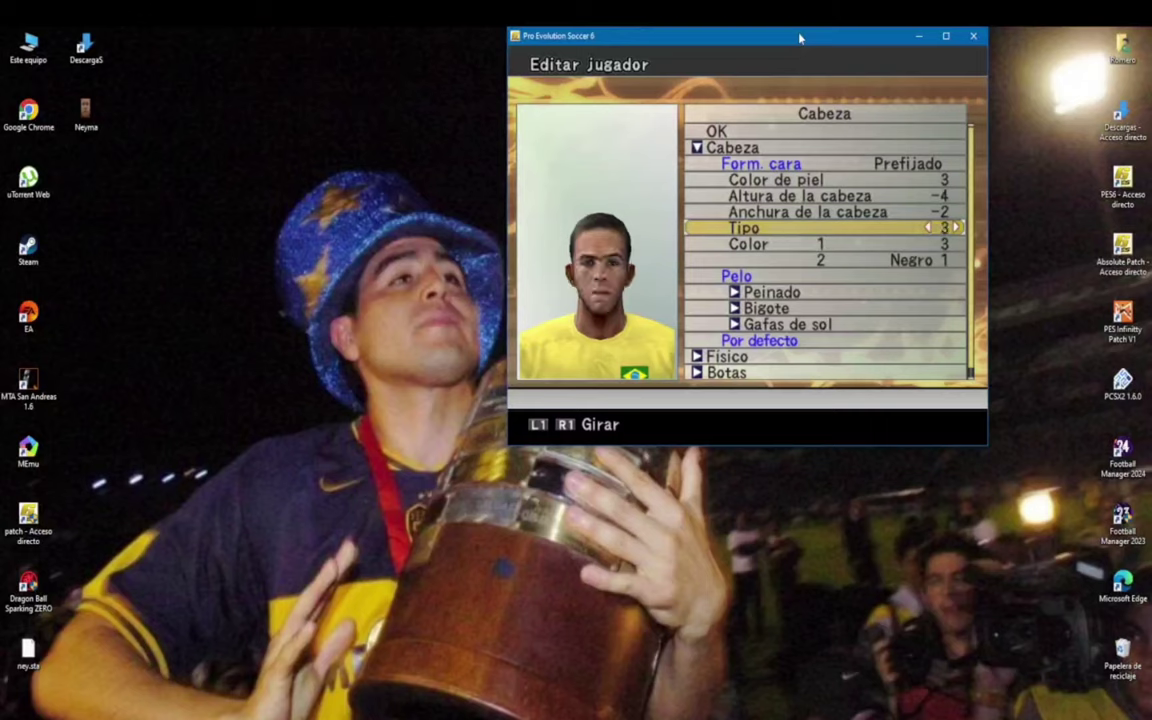
pyautogui.press('Right')
pyautogui.press('Right')
pyautogui.press('Right')
pyautogui.press('Right')
pyautogui.press('Right')
pyautogui.press('Right')
pyautogui.press('Right')
pyautogui.press('Right')
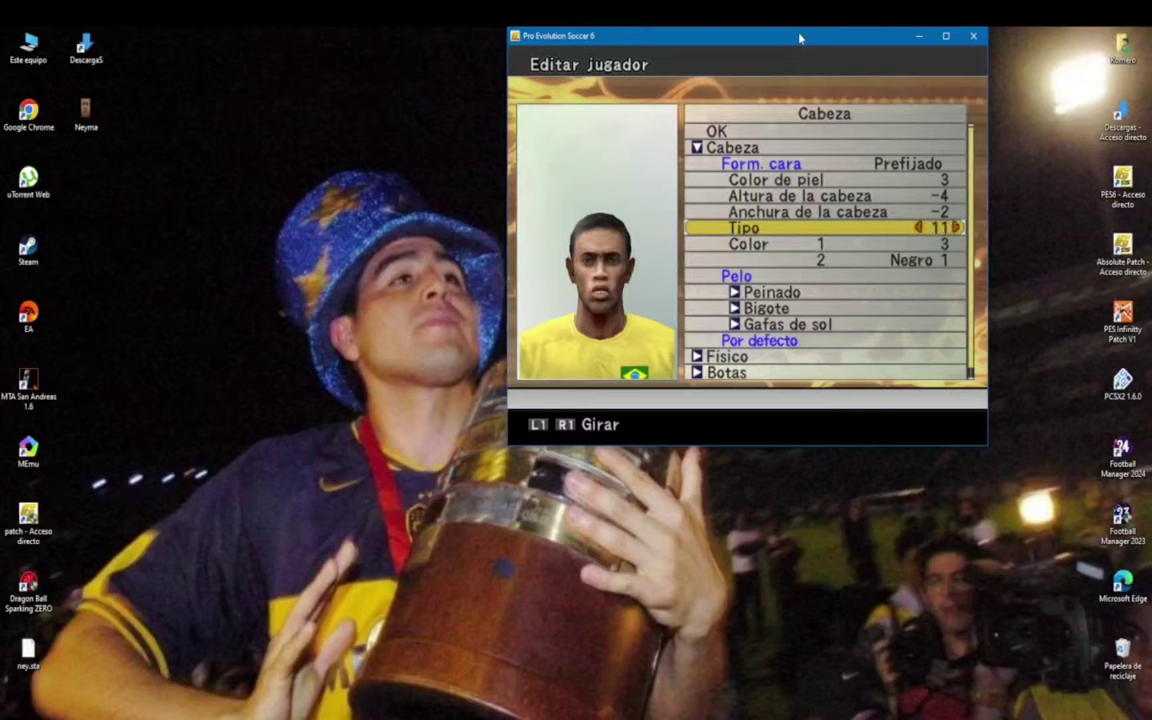
pyautogui.press('Right')
pyautogui.press('Right')
pyautogui.press('Right')
pyautogui.press('Right')
pyautogui.press('Right')
pyautogui.press('Right')
pyautogui.press('Right')
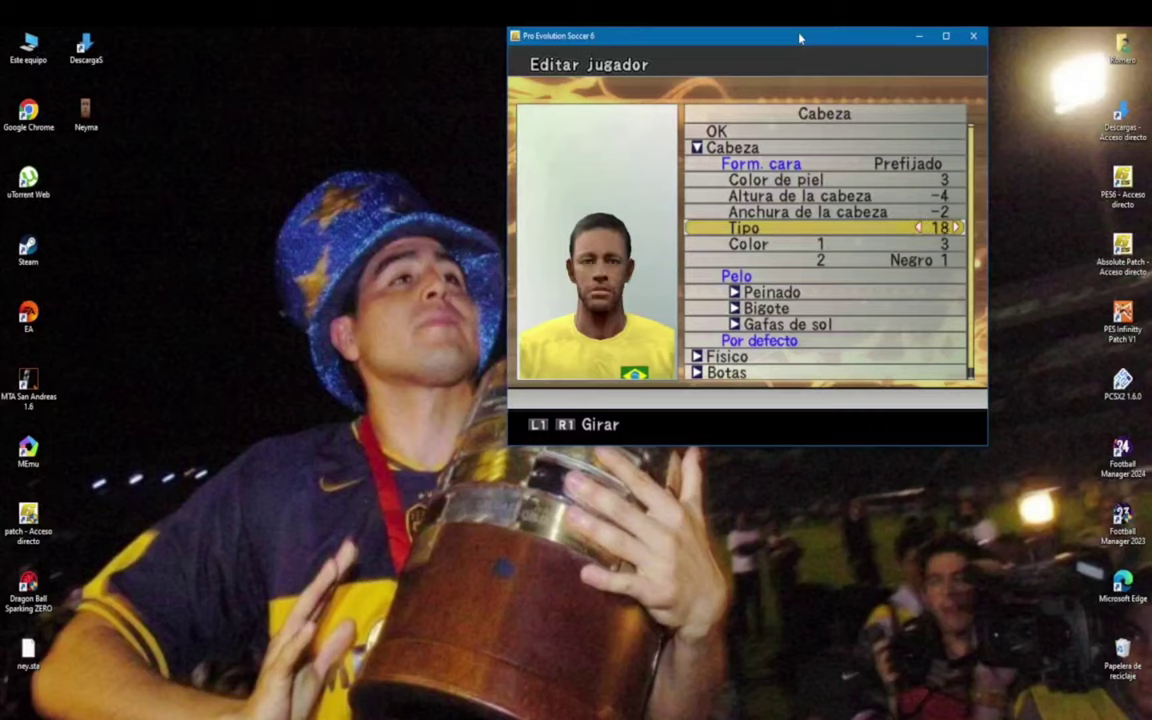
# Set the Bigote type to 113 and close the facial hair settings
pyautogui.press('Down')
pyautogui.press('Down')
pyautogui.press('Down')
pyautogui.press('Down')
pyautogui.press('Down')
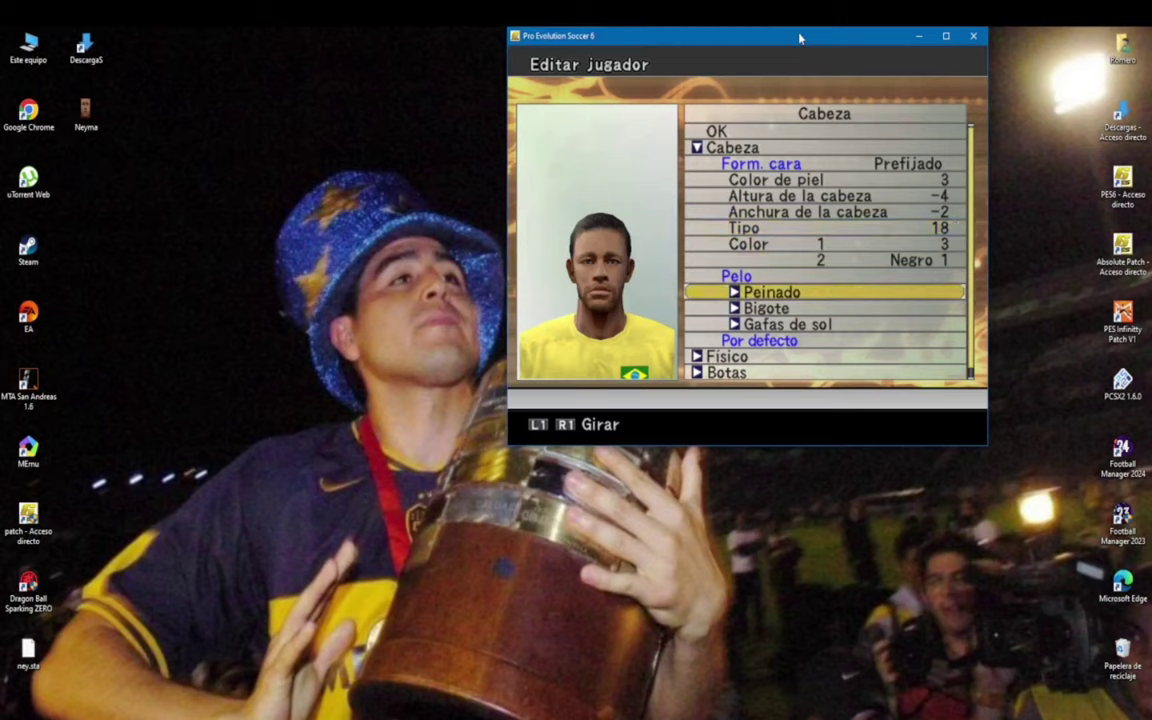
pyautogui.press('Return')
pyautogui.press('Down')
pyautogui.press('Left')
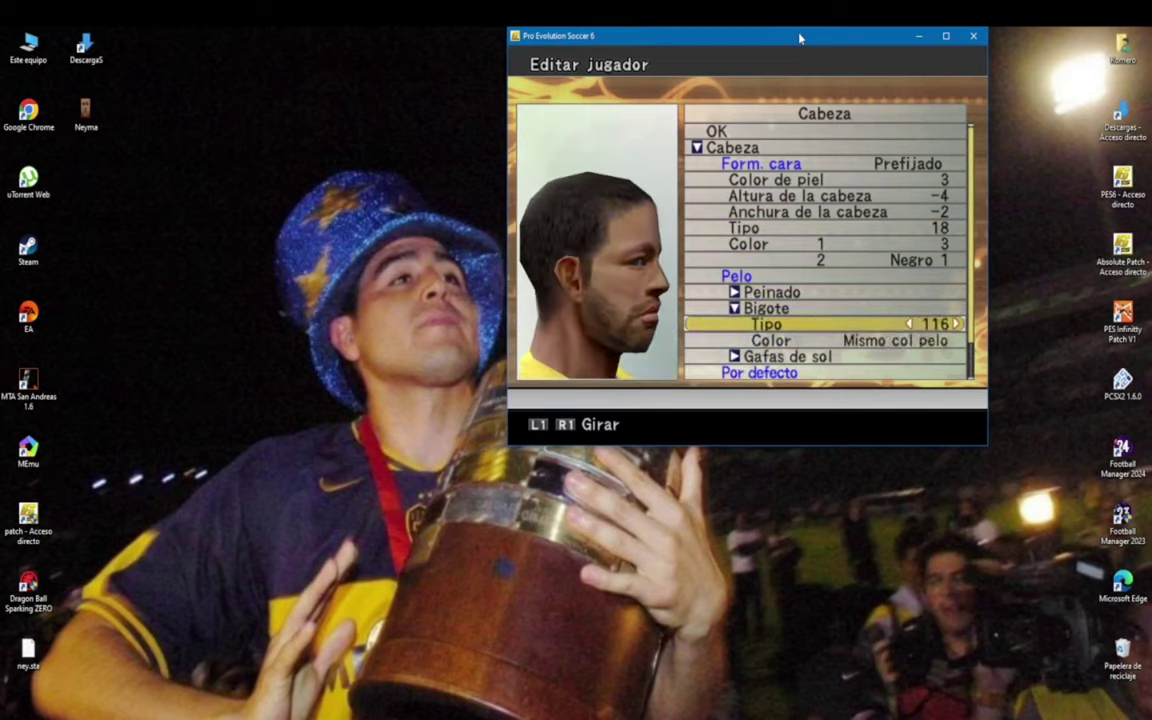
pyautogui.press('Left')
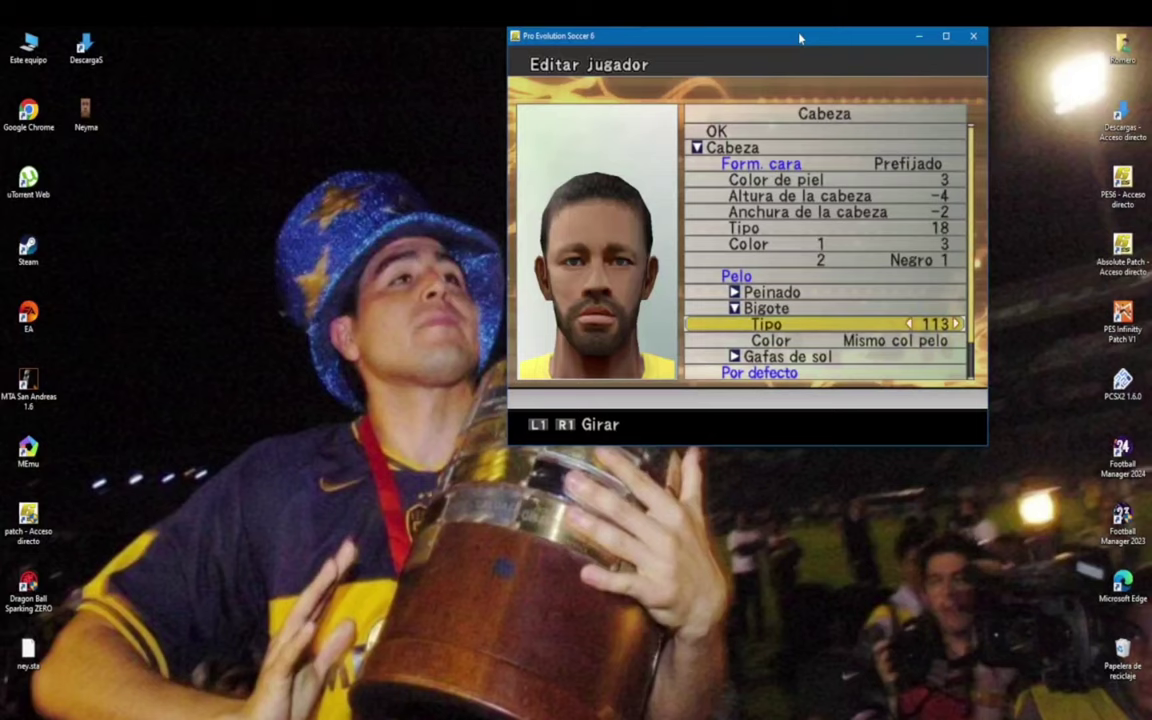
pyautogui.press('Escape')
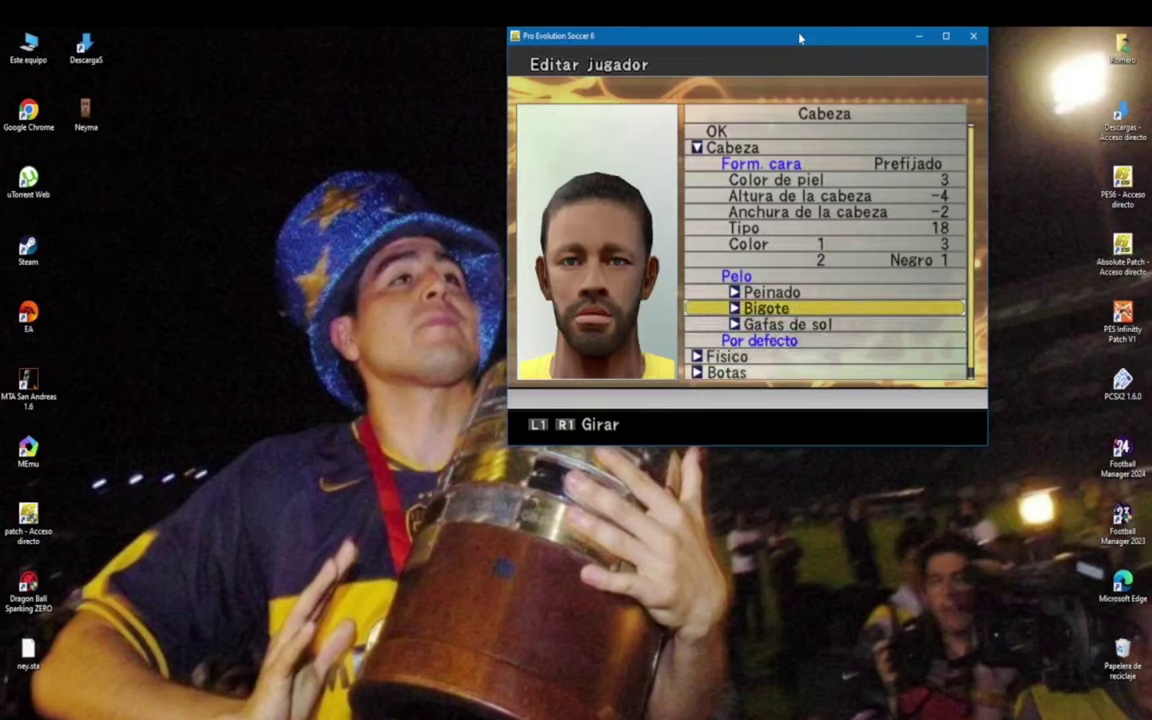
# Set the hairstyle type to Rizado 2 in the Peinado settings
pyautogui.press('Up')
pyautogui.press('Return')
pyautogui.press('Down')
pyautogui.press('Left')
pyautogui.press('Left')
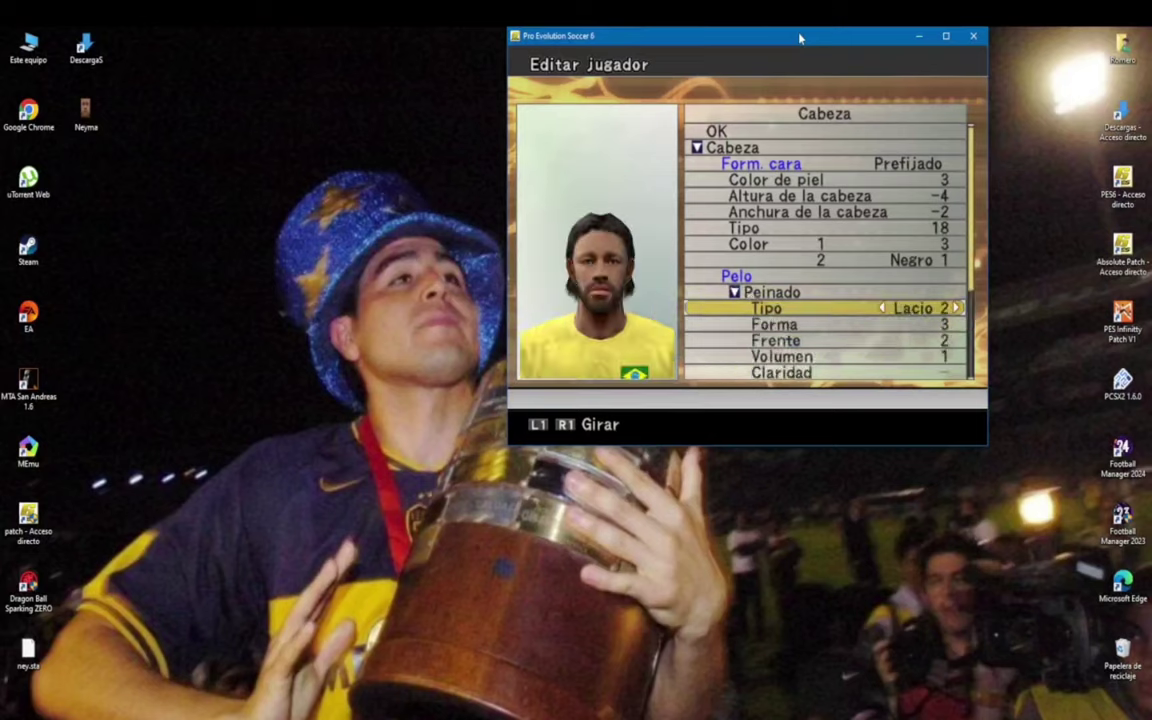
pyautogui.press('Left')
# Shape the Rizado 2 hairstyle with Forma 4, Frente 6 and Volumen 2
pyautogui.press('Down')
pyautogui.press('Left')
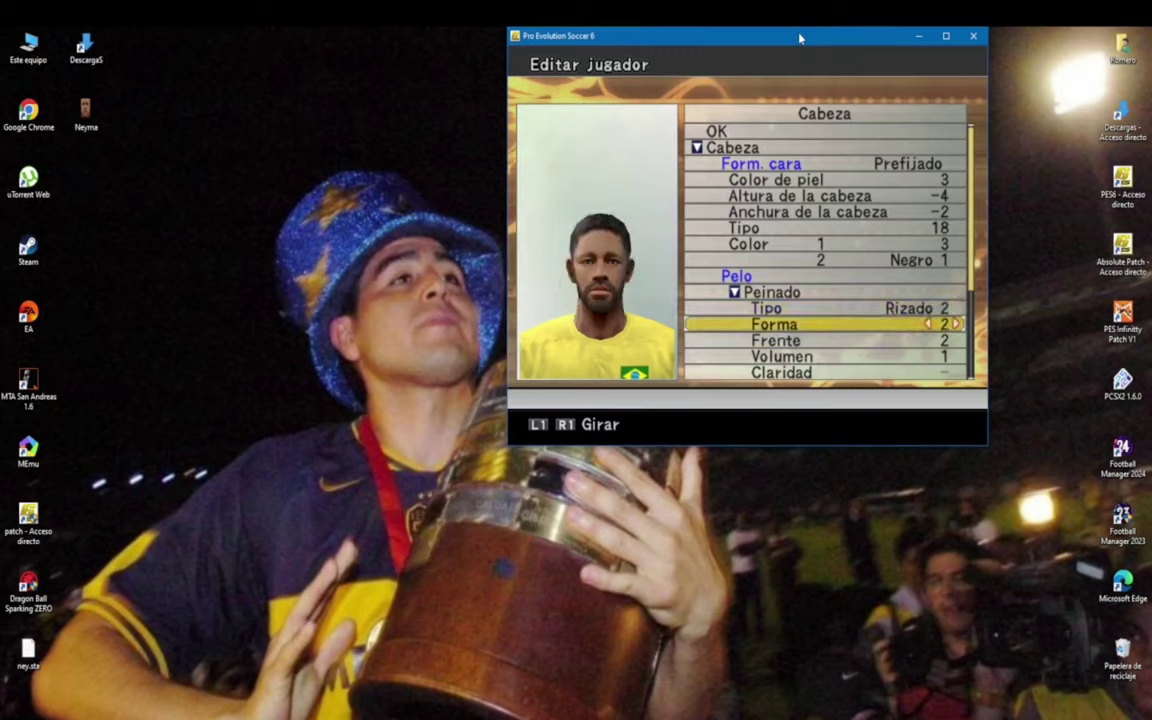
pyautogui.press('Left')
pyautogui.press('Down')
pyautogui.press('Left')
pyautogui.press('Down')
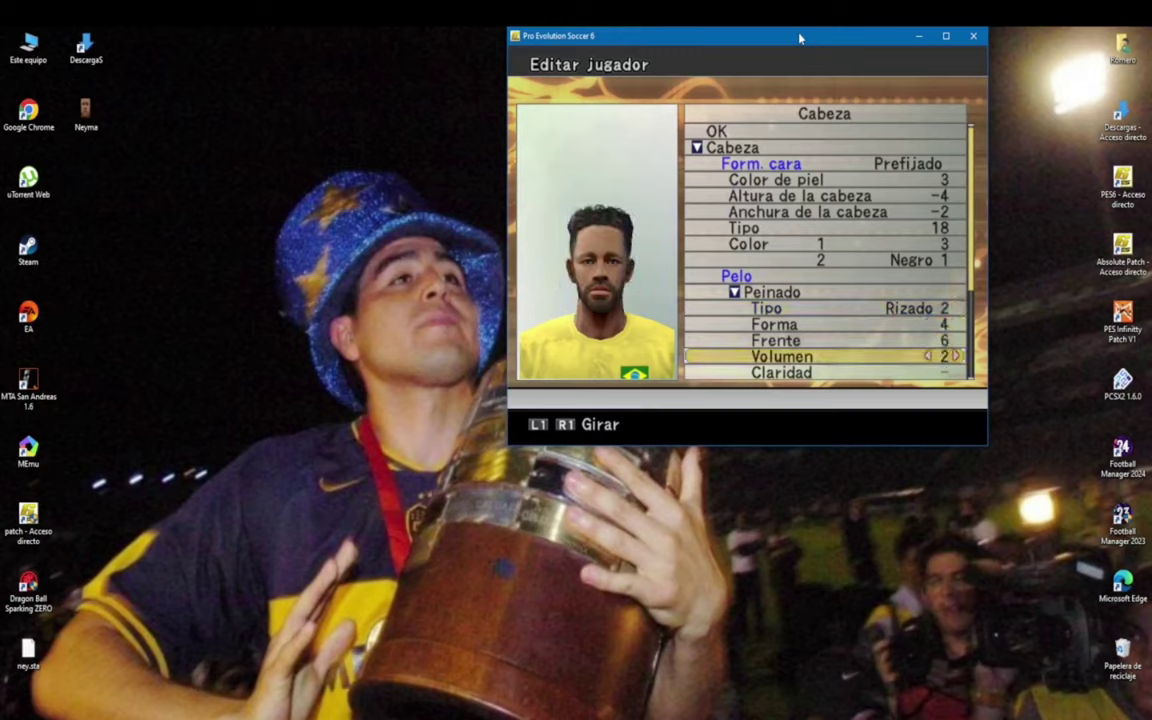
pyautogui.press('Right')
# Review the player's hair colour and Bigote settings, examining the finished head from the front and at an angle
pyautogui.press('Down')
pyautogui.press('Down')
pyautogui.press('Return')
pyautogui.press('Down')
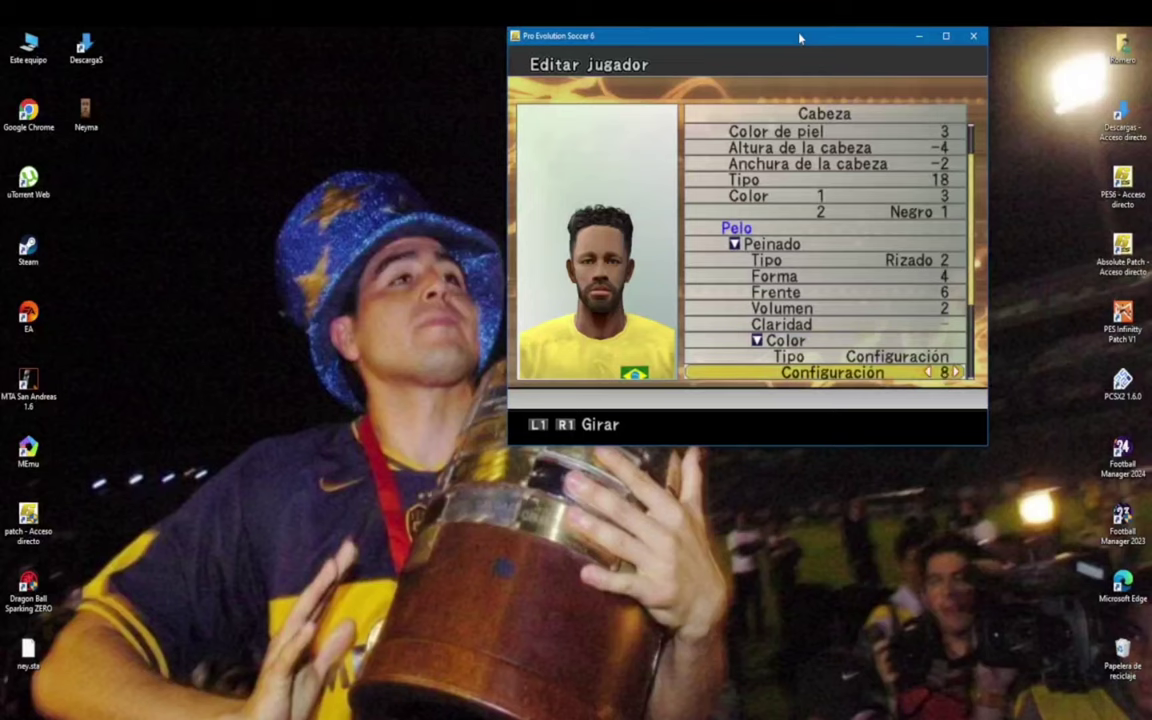
pyautogui.press('Escape')
pyautogui.press('Escape')
pyautogui.press('Down')
pyautogui.press('Return')
pyautogui.press('Down')
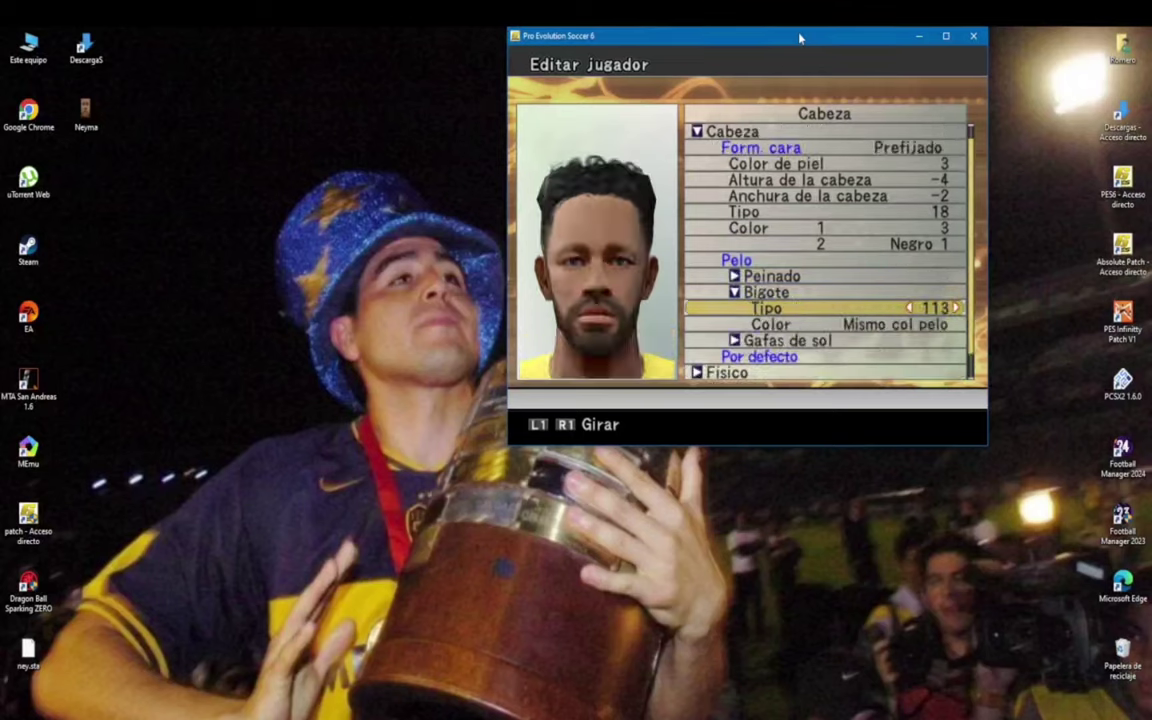
pyautogui.press('Escape')
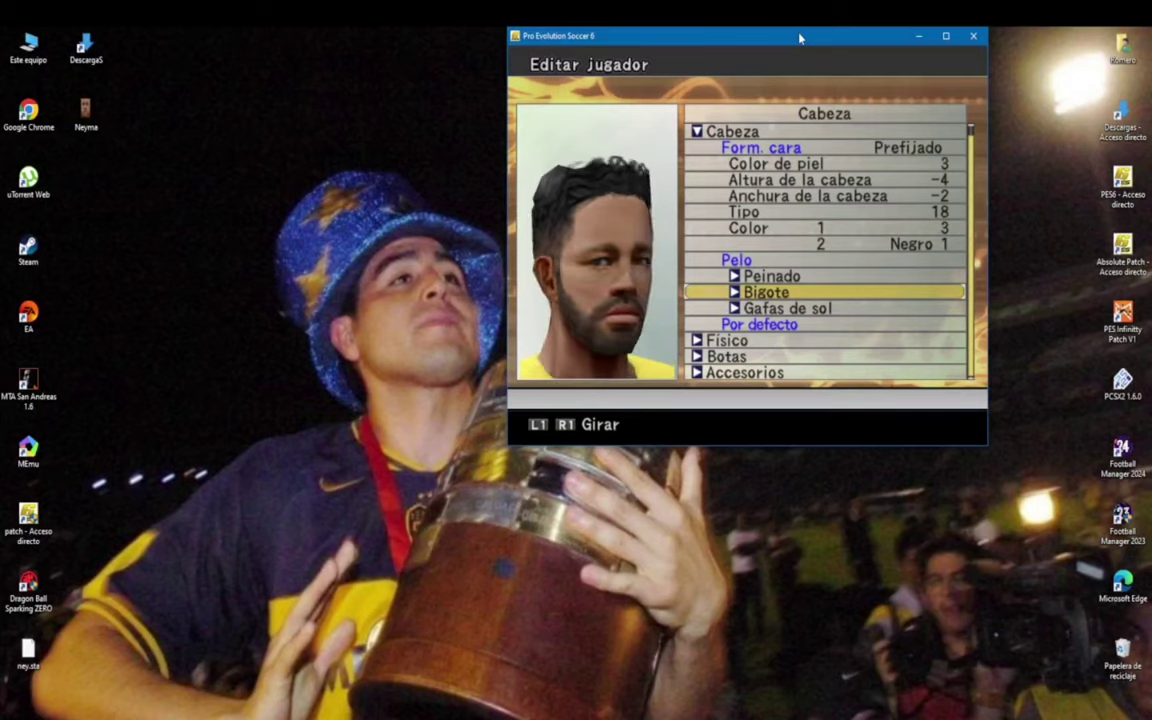
# Set the player's Altura to 175 cm in the Físico settings, leaving the appearance editor when done
pyautogui.press('Escape')
pyautogui.press('Down')
pyautogui.press('Return')
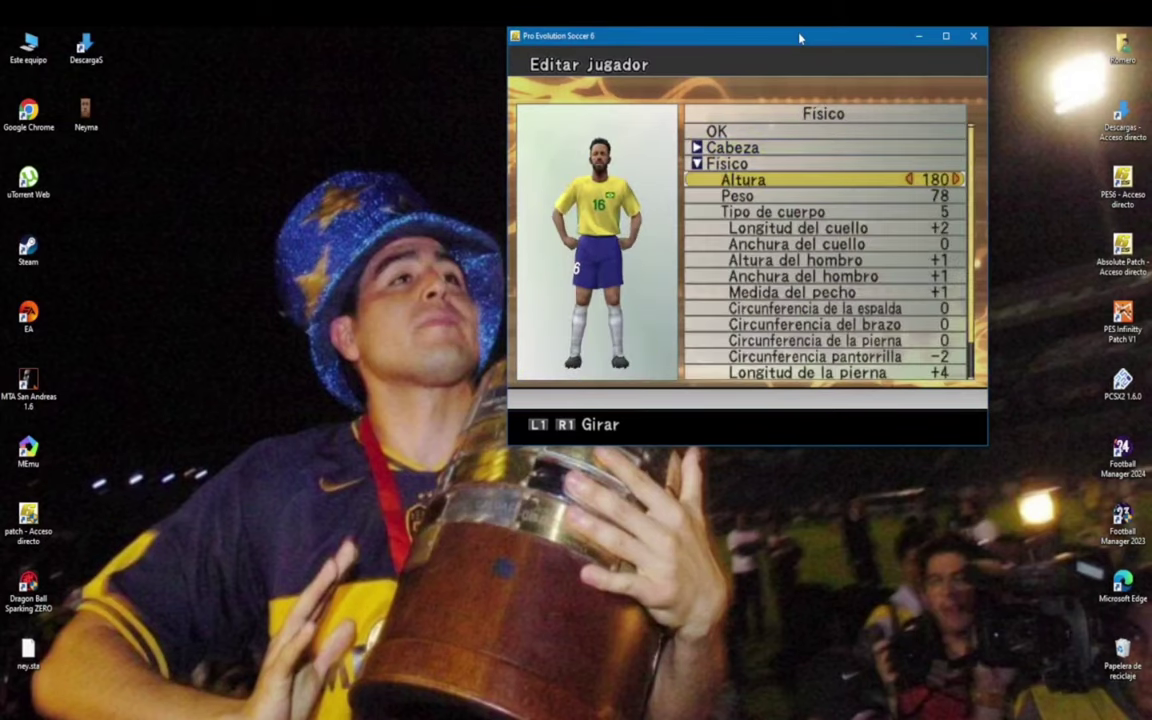
pyautogui.press('Down')
pyautogui.press('Escape')
pyautogui.press('Down')
pyautogui.press('Down')
pyautogui.press('Return')
pyautogui.press('Escape')
pyautogui.press('Escape')
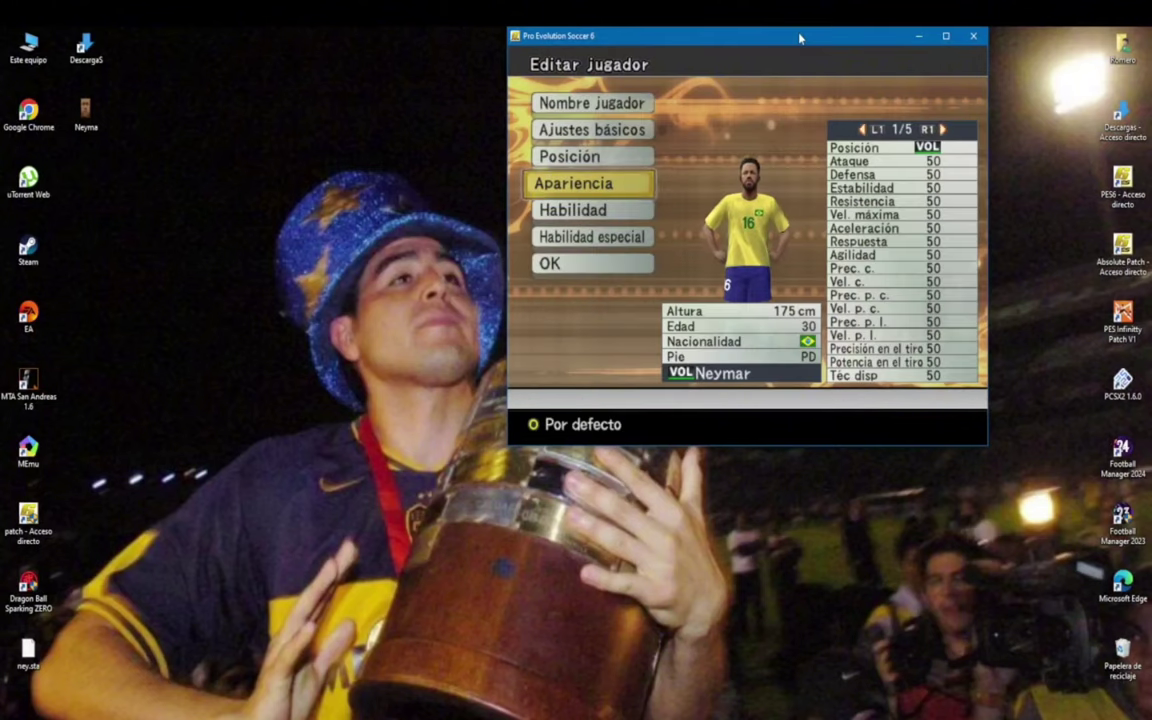
# Set Estabilidad to 70, Vel. máxima to 80 and Aceleración to 90 in the player's Habilidad settings
pyautogui.press('Down')
pyautogui.press('Return')
pyautogui.press('Down')
pyautogui.press('Down')
pyautogui.press('Down')
pyautogui.press('Down')
pyautogui.press('Down')
pyautogui.press('Right')
pyautogui.press('Right')
pyautogui.press('Right')
pyautogui.press('Down')
pyautogui.press('Right')
pyautogui.press('Right')
pyautogui.press('Right')
pyautogui.press('Right')
# Set Agilidad to 99, Prec. conducción to 90 and Vel. conducción to 95, and confirm the abilities
pyautogui.press('Down')
pyautogui.press('Down')
pyautogui.press('Right')
pyautogui.press('Down')
pyautogui.press('Right')
pyautogui.press('Down')
pyautogui.press('Up')
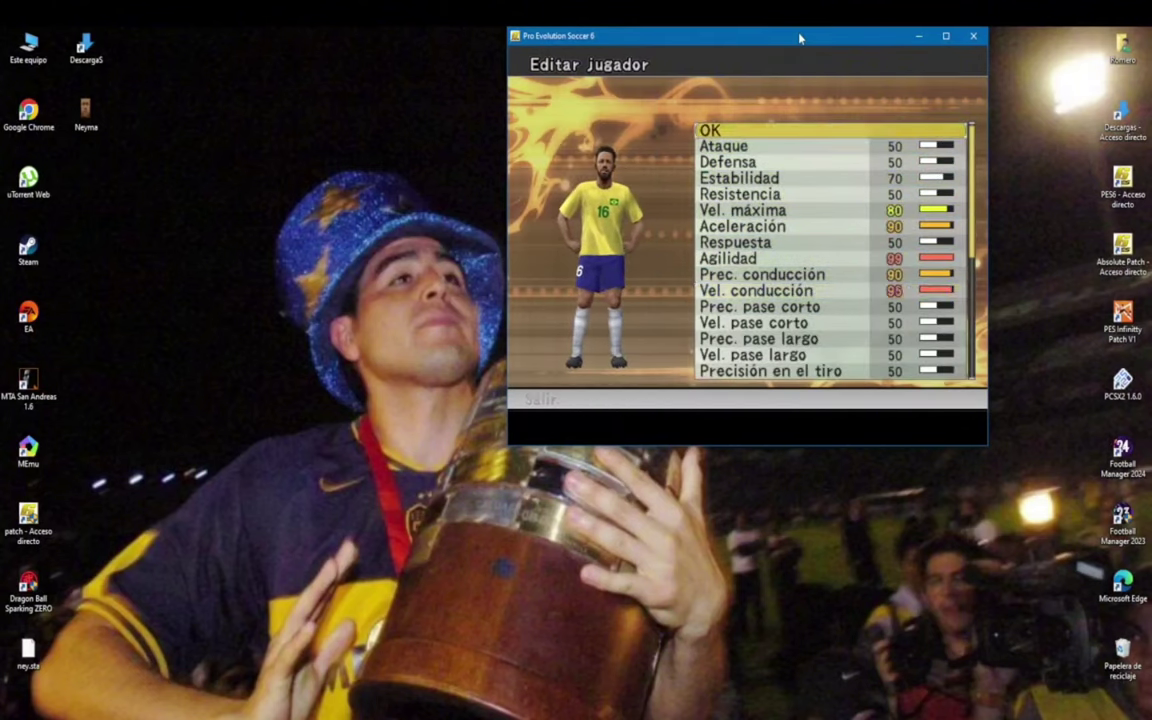
pyautogui.press('Return')
# Examine the player's head once more in the Cabeza appearance settings
pyautogui.press('Return')
pyautogui.press('Return')
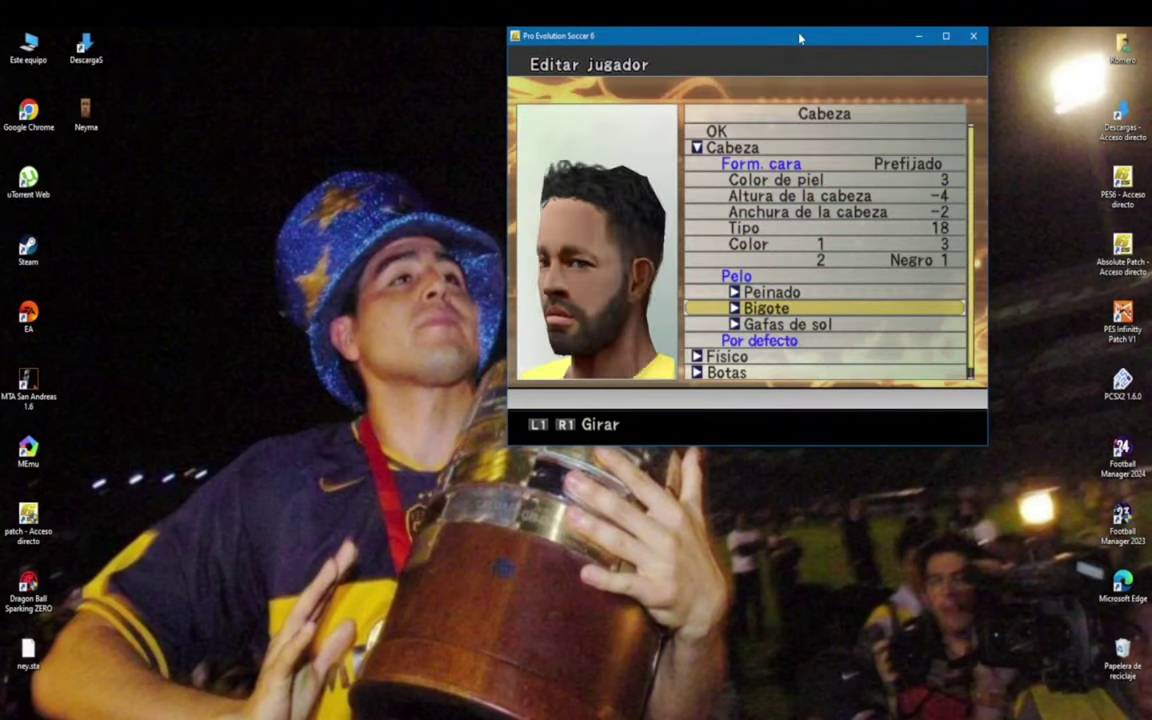
pyautogui.press('Escape')
# Set Ataque to 90, Defensa to 30, Resistencia to 79 and Respuesta to 89 in the Habilidad settings
pyautogui.press('Down')
pyautogui.press('Return')
pyautogui.press('Down')
pyautogui.press('Right')
pyautogui.press('Right')
pyautogui.press('Right')
pyautogui.press('Right')
pyautogui.press('Down')
pyautogui.press('Left')
pyautogui.press('Left')
pyautogui.press('Down')
pyautogui.press('Down')
pyautogui.press('Right')
pyautogui.press('Down')
pyautogui.press('Down')
pyautogui.press('Down')
pyautogui.press('Right')
pyautogui.press('Down')
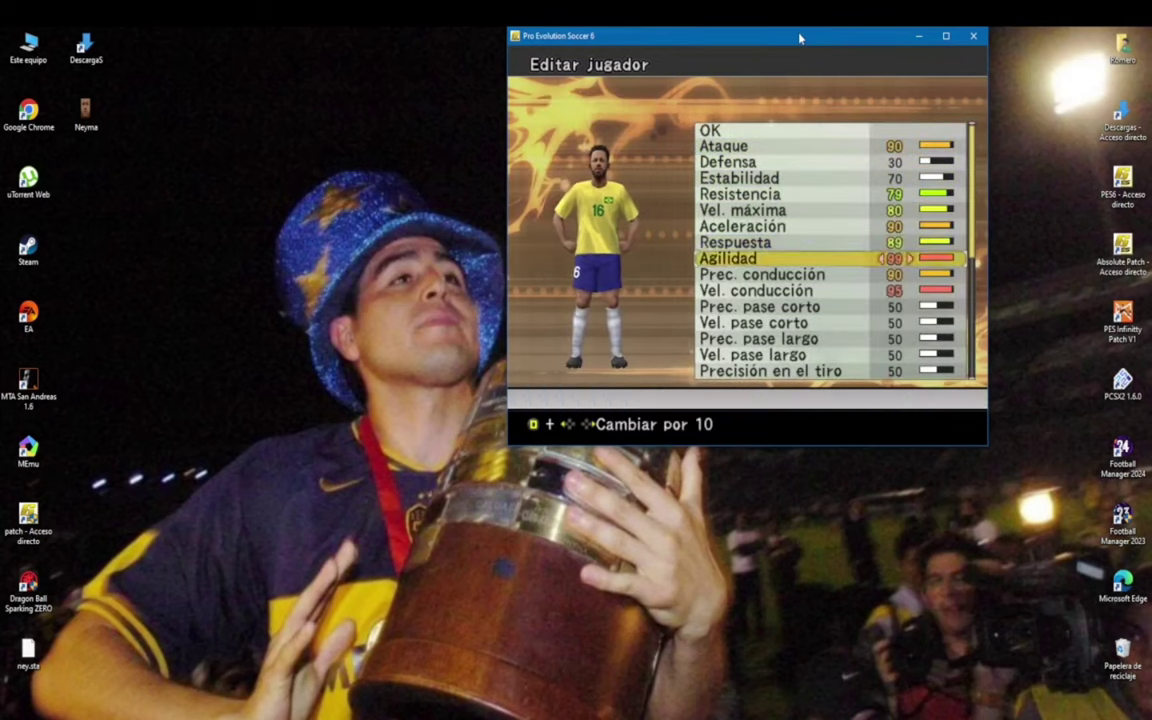
# Set Precisión en el tiro to 80 and raise Potencia en el tiro
pyautogui.press('Down')
pyautogui.press('Down')
pyautogui.press('Down')
pyautogui.press('Down')
pyautogui.press('Down')
pyautogui.press('Down')
pyautogui.press('Down')
pyautogui.press('Right')
pyautogui.press('Down')
pyautogui.press('Right')
# Set Prec. pase corto to 90, Vel. pase corto to 77, and both Prec. pase largo and Vel. pase largo to 80
pyautogui.press('Up')
pyautogui.press('Up')
pyautogui.press('Up')
pyautogui.press('Up')
pyautogui.press('Up')
pyautogui.press('Right')
pyautogui.press('Right')
pyautogui.press('Right')
pyautogui.press('Right')
pyautogui.press('Down')
pyautogui.press('Right')
pyautogui.press('Right')
pyautogui.press('Right')
pyautogui.press('Down')
pyautogui.press('Right')
pyautogui.press('Right')
pyautogui.press('Right')
pyautogui.press('Down')
pyautogui.press('Right')
pyautogui.press('Right')
pyautogui.press('Right')
# Set Potencia en el tiro to 83 and Técnica de disparo to 90
pyautogui.press('Down')
pyautogui.press('Down')
pyautogui.press('Right')
pyautogui.press('Right')
pyautogui.press('Down')
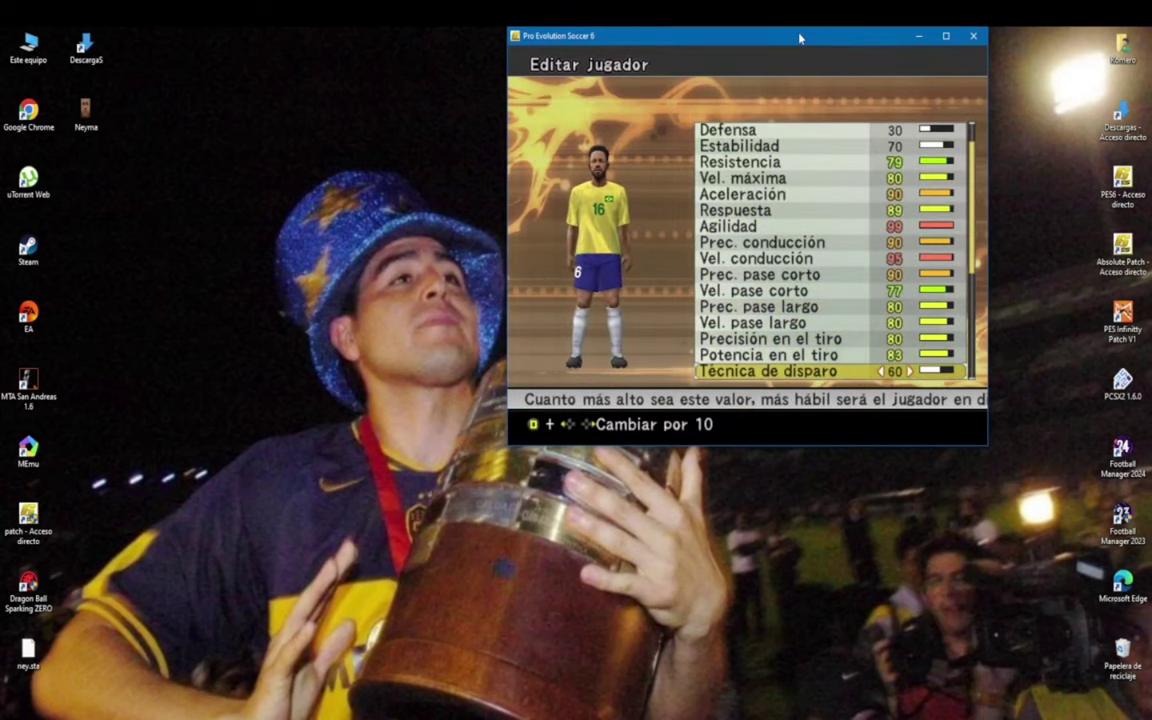
pyautogui.press('Down')
pyautogui.press('Right')
pyautogui.press('Right')
# Set Prec. saq. falta to 84, Efecto to 83, Cabezazo and Salto to 70, Técnica to 93, Mentalidad to 86 and Tra. equipo to 70
pyautogui.press('Down')
pyautogui.press('Down')
pyautogui.press('Down')
pyautogui.press('Down')
pyautogui.press('Down')
pyautogui.press('Down')
pyautogui.press('Down')
pyautogui.press('Down')
pyautogui.press('Down')
pyautogui.press('Down')
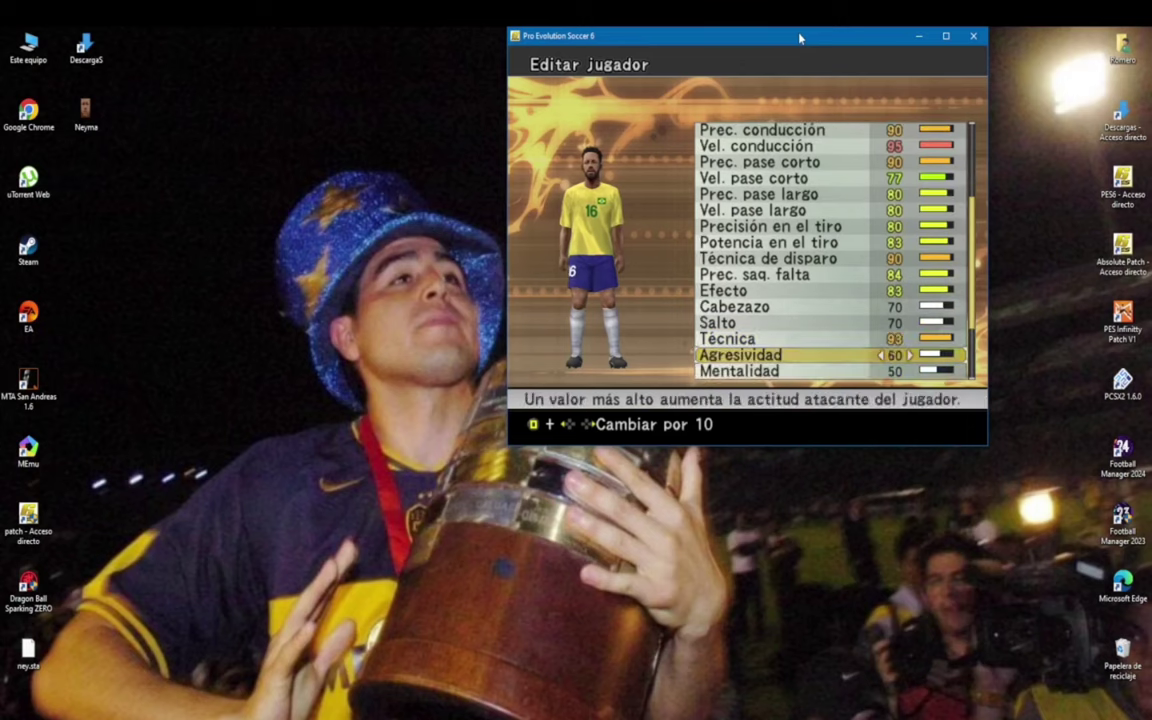
pyautogui.press('Escape')
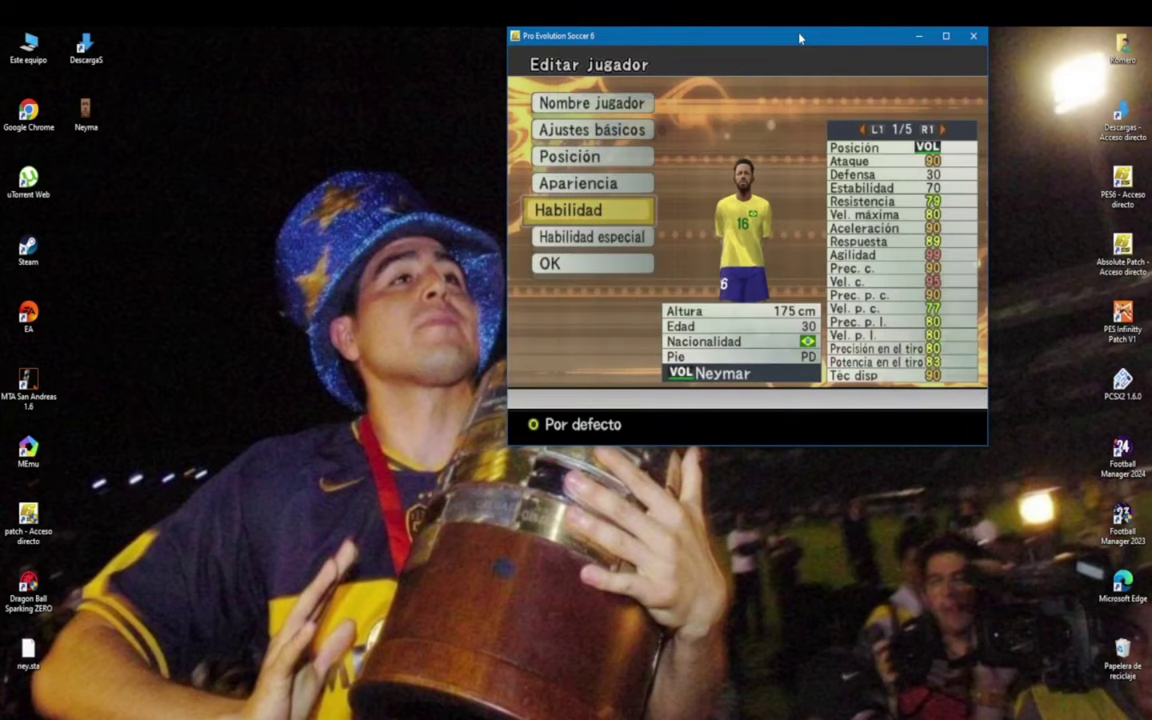
# Leave the player editor and end the editing session, saving the options file
pyautogui.press('Escape')
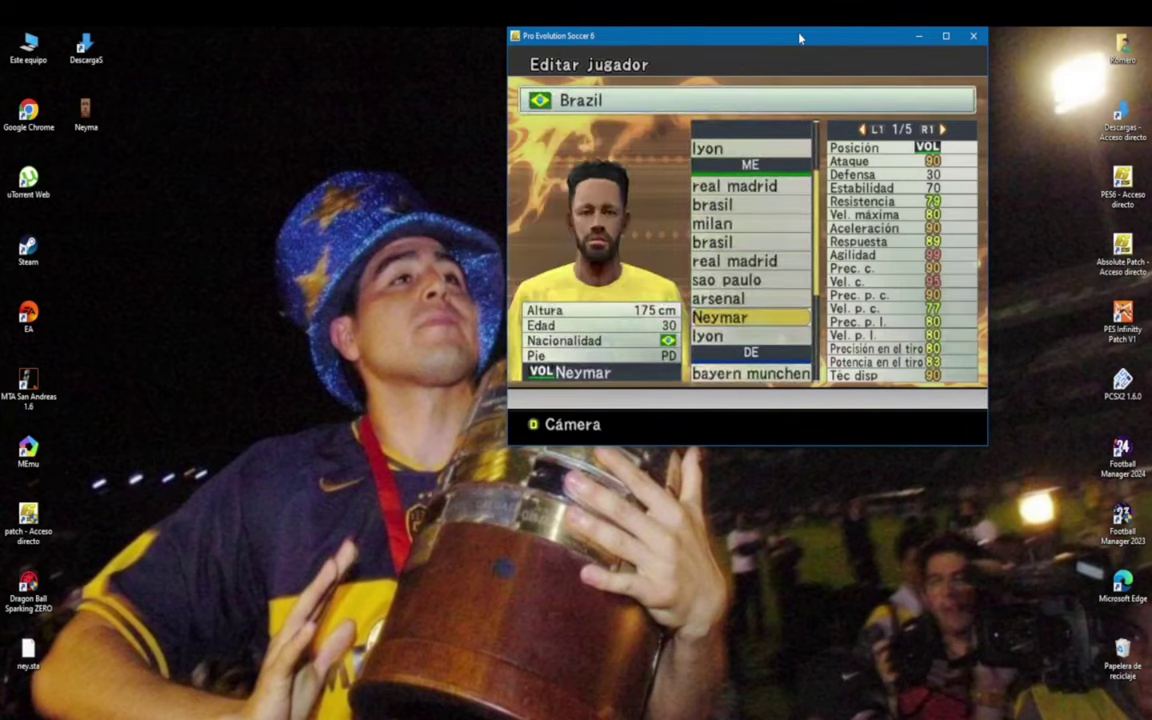
pyautogui.press('Escape')
pyautogui.press('Escape')
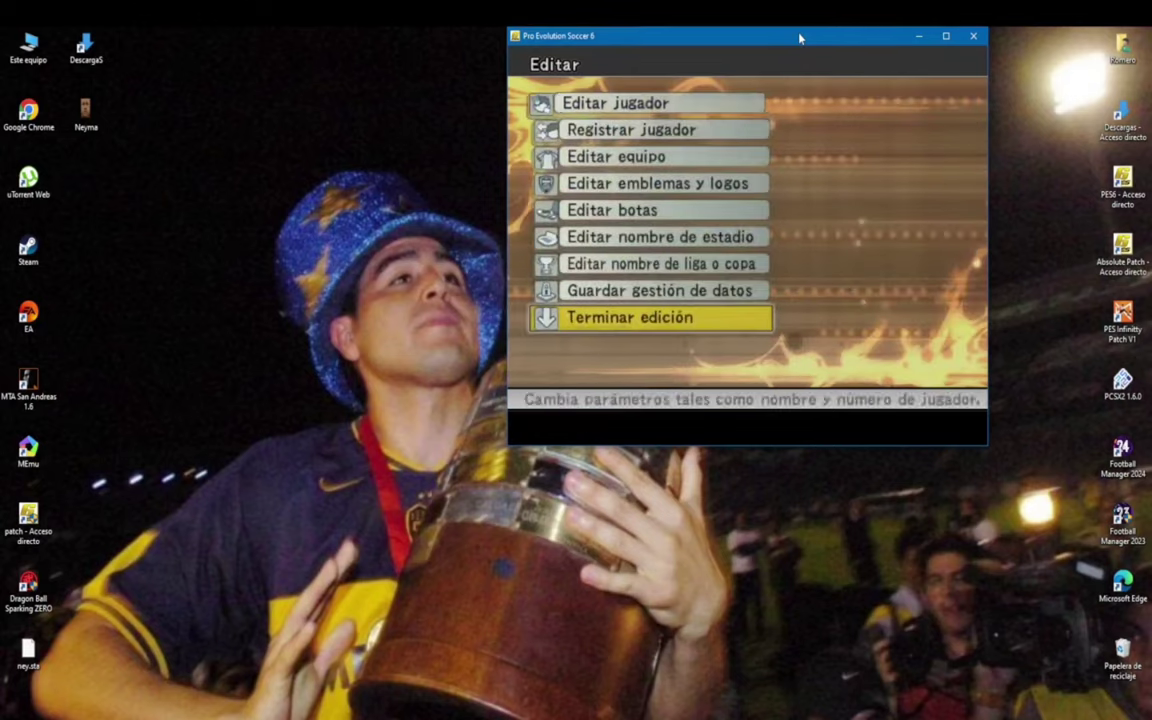
pyautogui.press('Return')
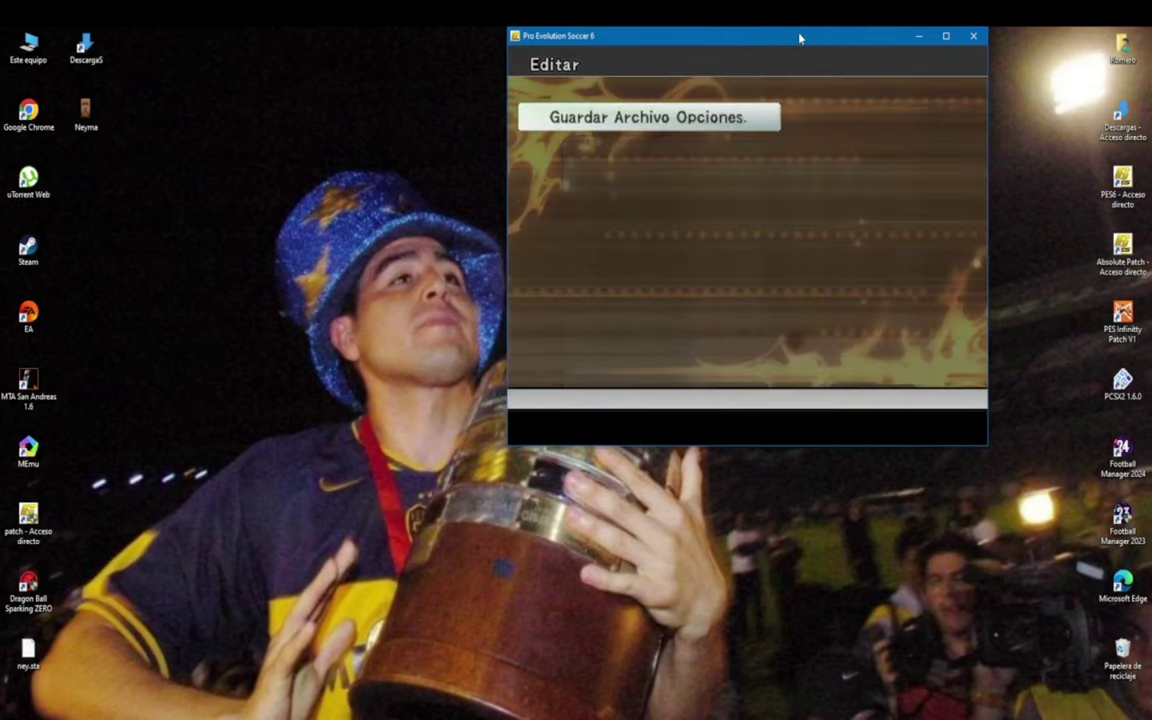
# Set up a match with Brazil as the home team against Argentina as the visiting team
pyautogui.press('Up')
pyautogui.press('Up')
pyautogui.press('Up')
pyautogui.press('Up')
pyautogui.press('Up')
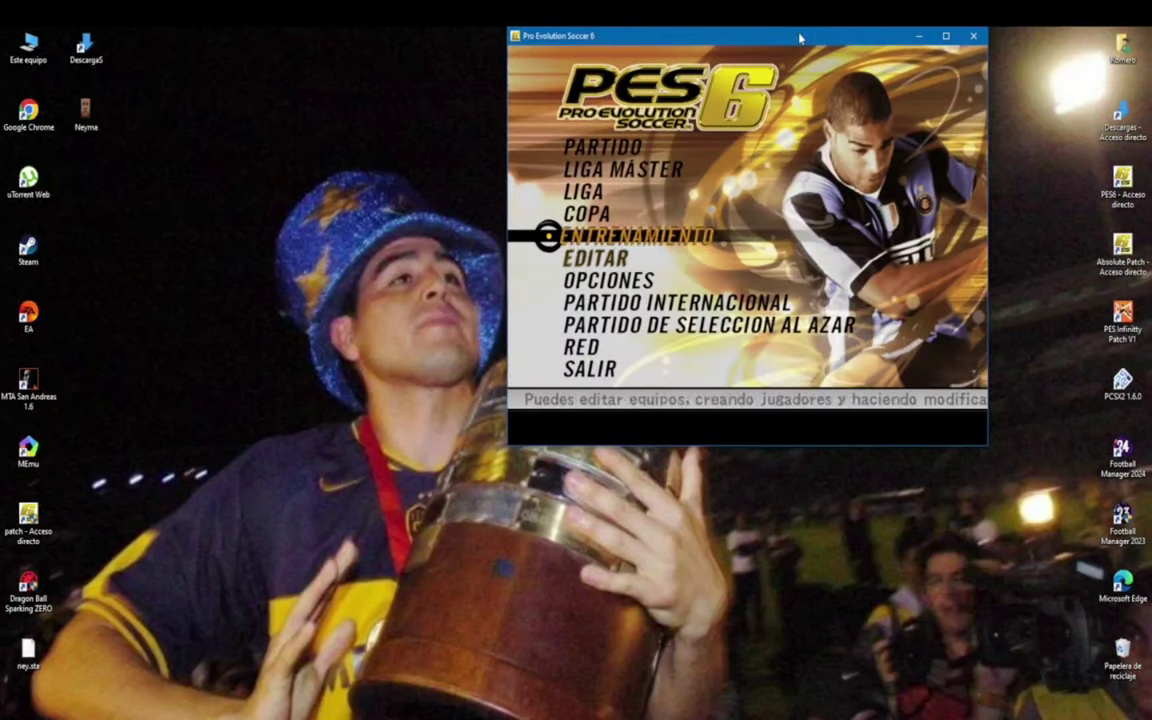
pyautogui.press('Return')
pyautogui.press('Return')
pyautogui.press('Return')
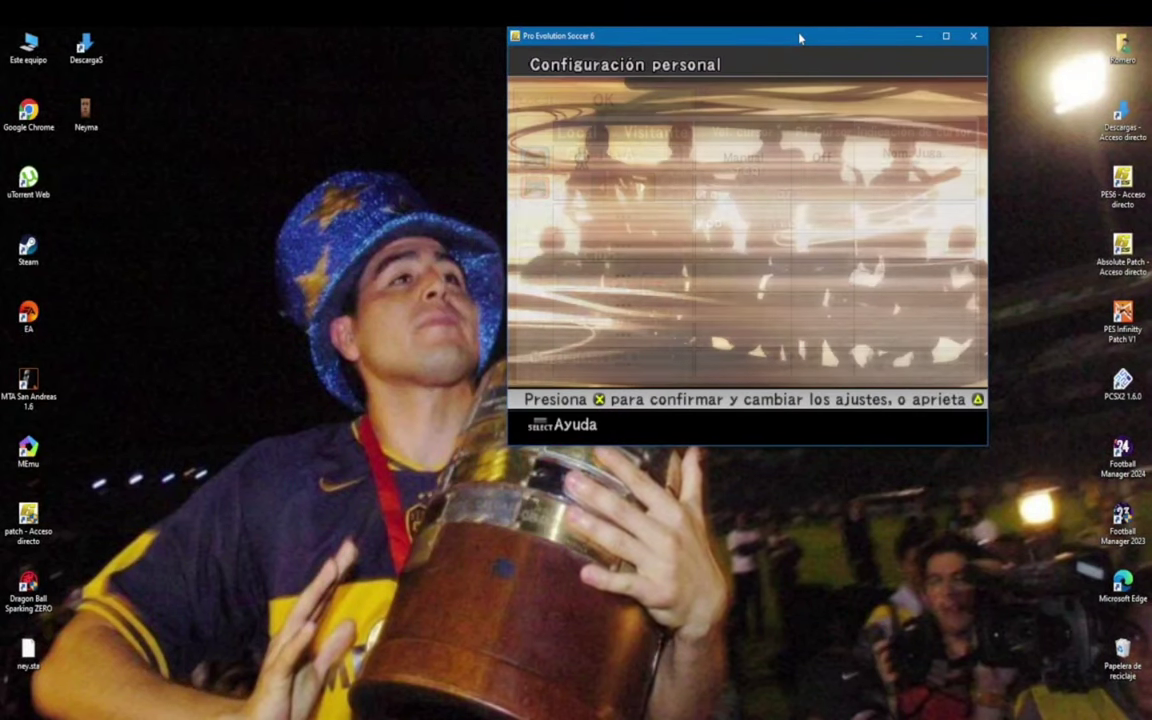
pyautogui.press('q')
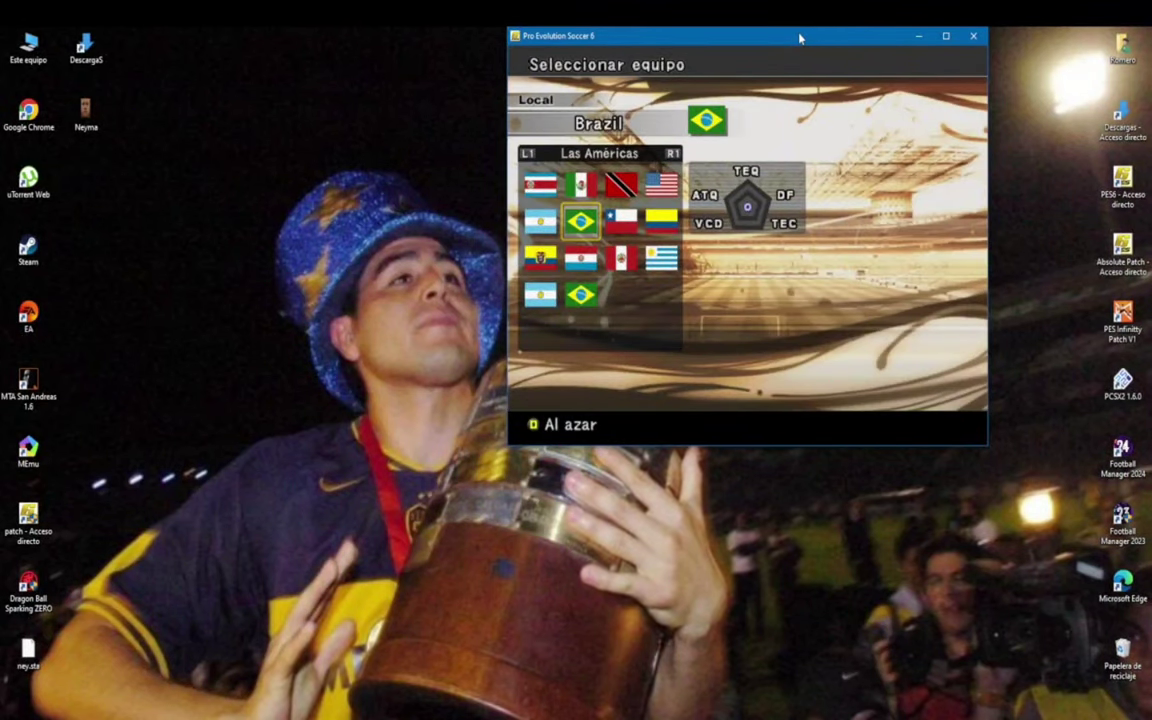
pyautogui.press('Return')
pyautogui.press('q')
pyautogui.press('Down')
pyautogui.press('Return')
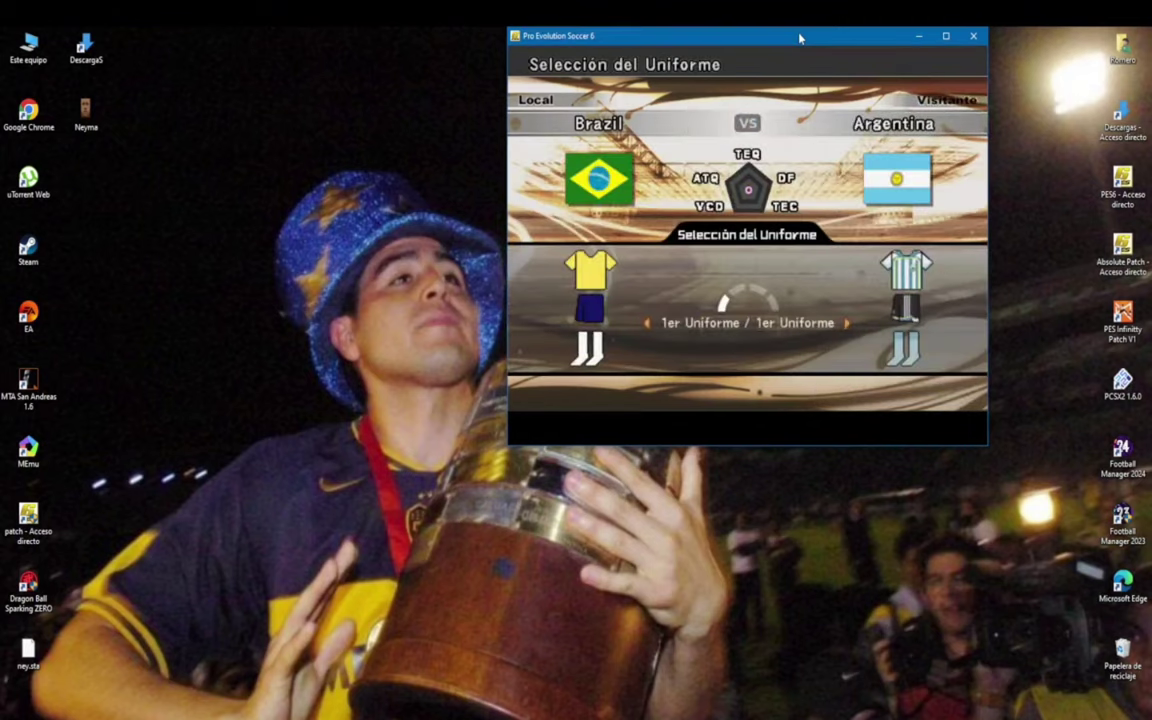
# Accept the first uniforms for both teams and continue through the general settings to the formation screen
pyautogui.press('Return')
pyautogui.press('e')
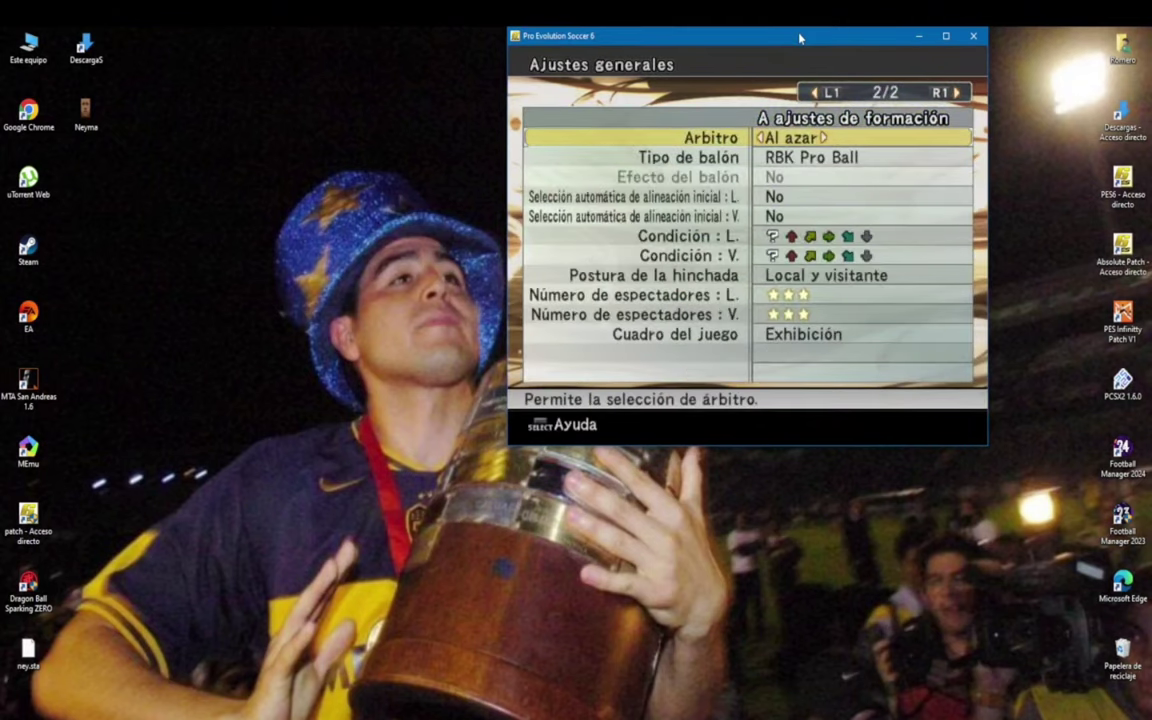
pyautogui.press('q')
pyautogui.press('Return')
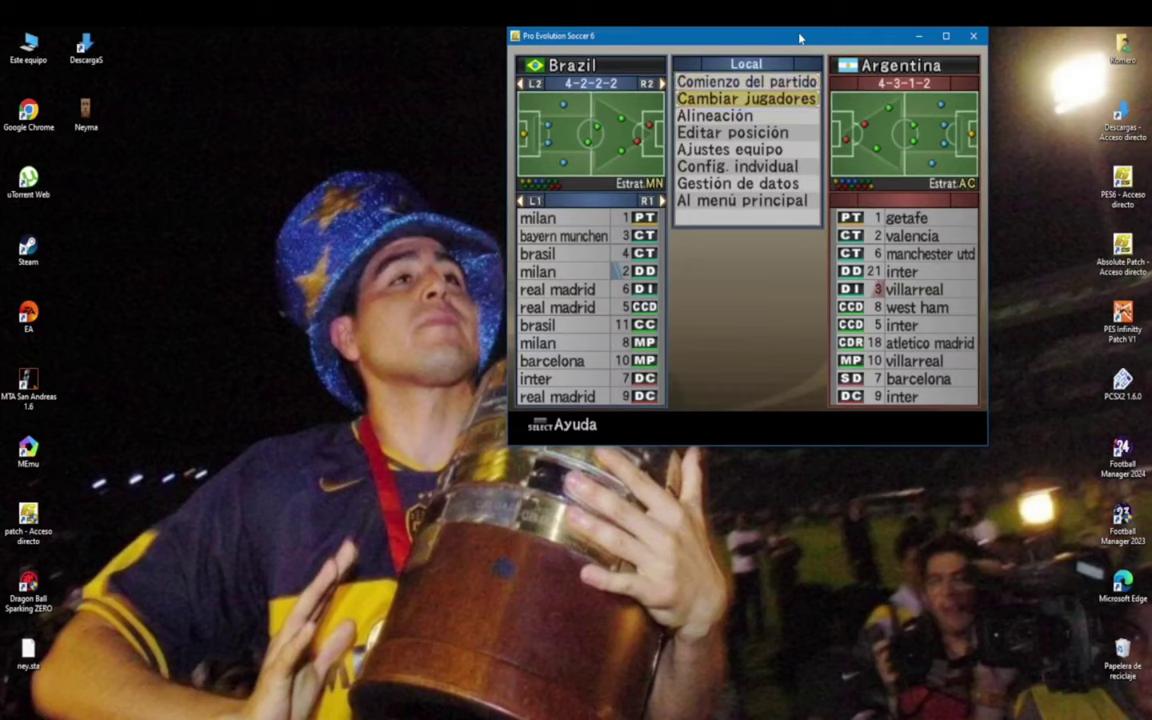
# Swap Neymar into Brazil's starting line-up in place of the number 10 barcelona player, comparing both players' abilities
pyautogui.press('Return')
pyautogui.press('Down')
pyautogui.press('Down')
pyautogui.press('Down')
pyautogui.press('Down')
pyautogui.press('Down')
pyautogui.press('Down')
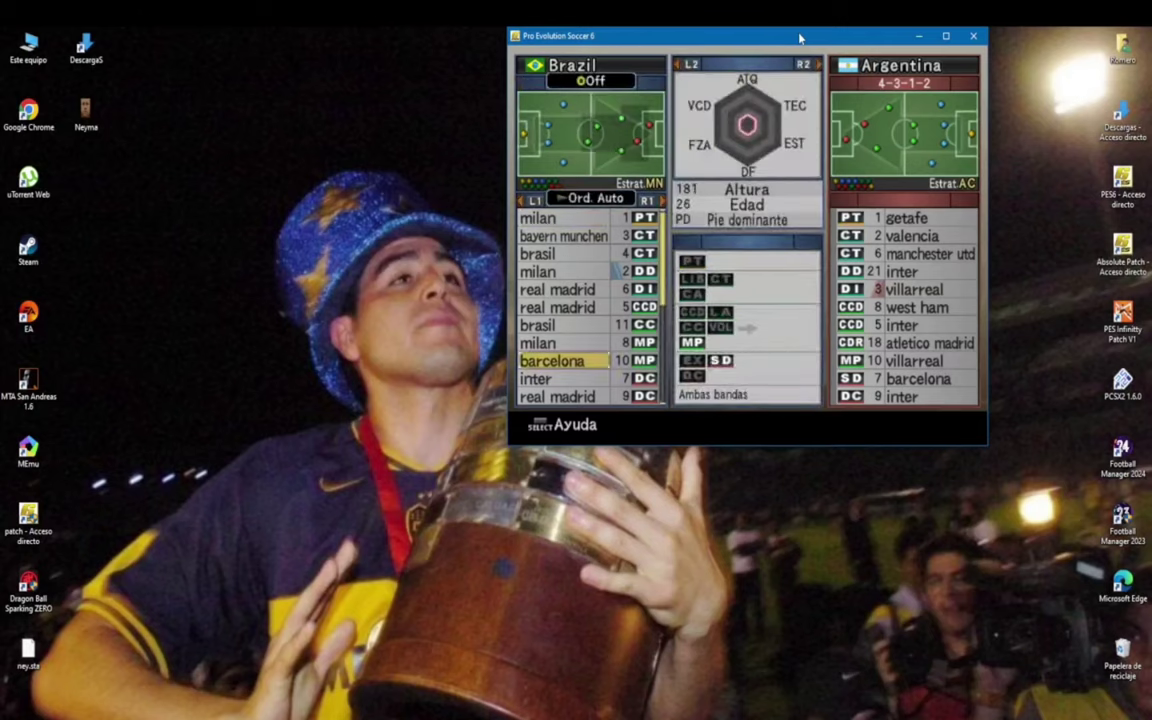
pyautogui.press('Return')
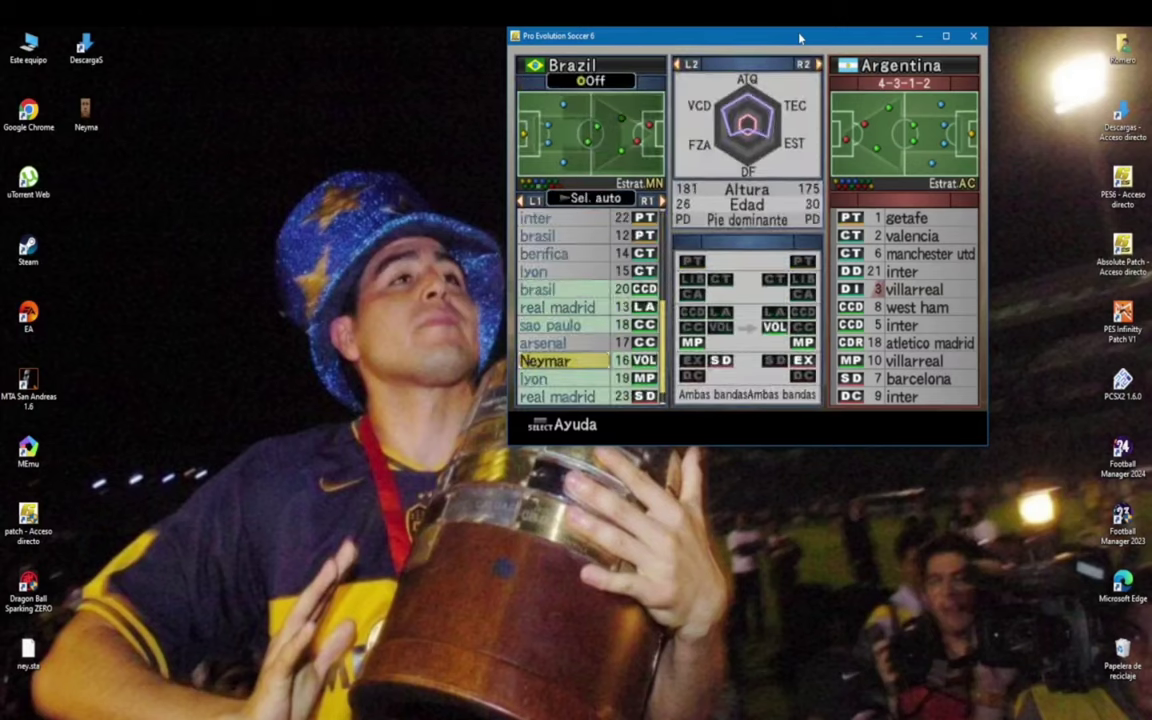
pyautogui.press('c')
pyautogui.press('c')
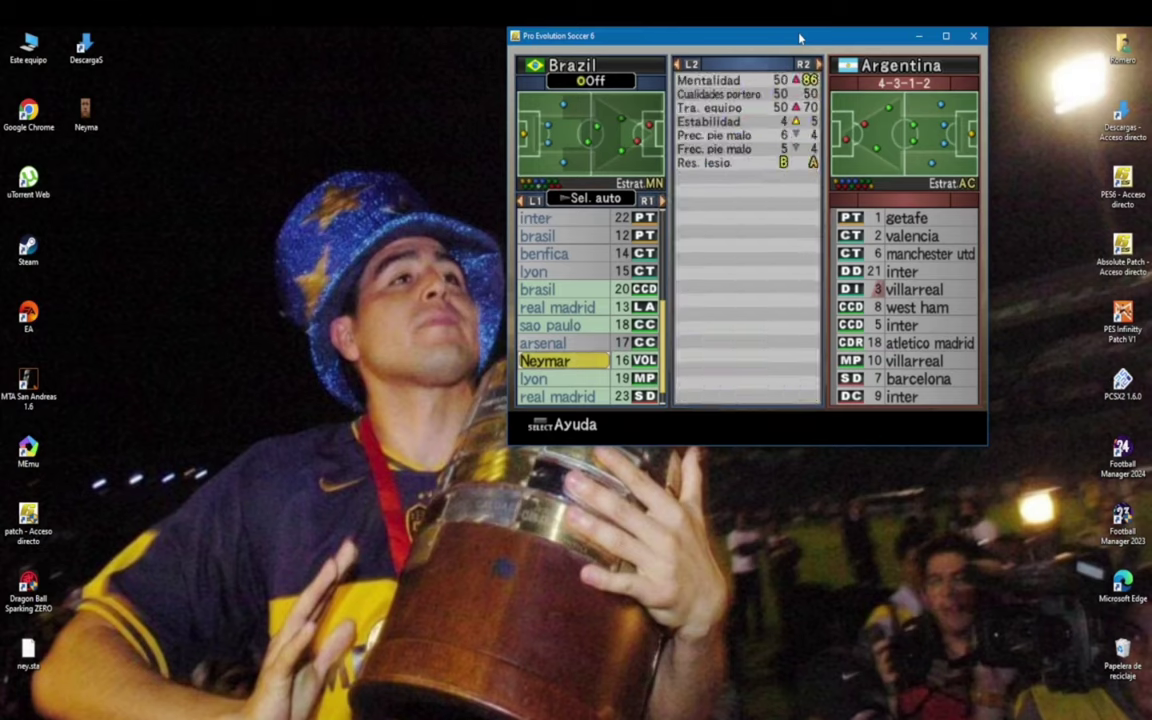
pyautogui.press('c')
pyautogui.press('Return')
pyautogui.press('Escape')
# Start the Brazil against Argentina match and play it to see Neymar in action
pyautogui.press('Return')
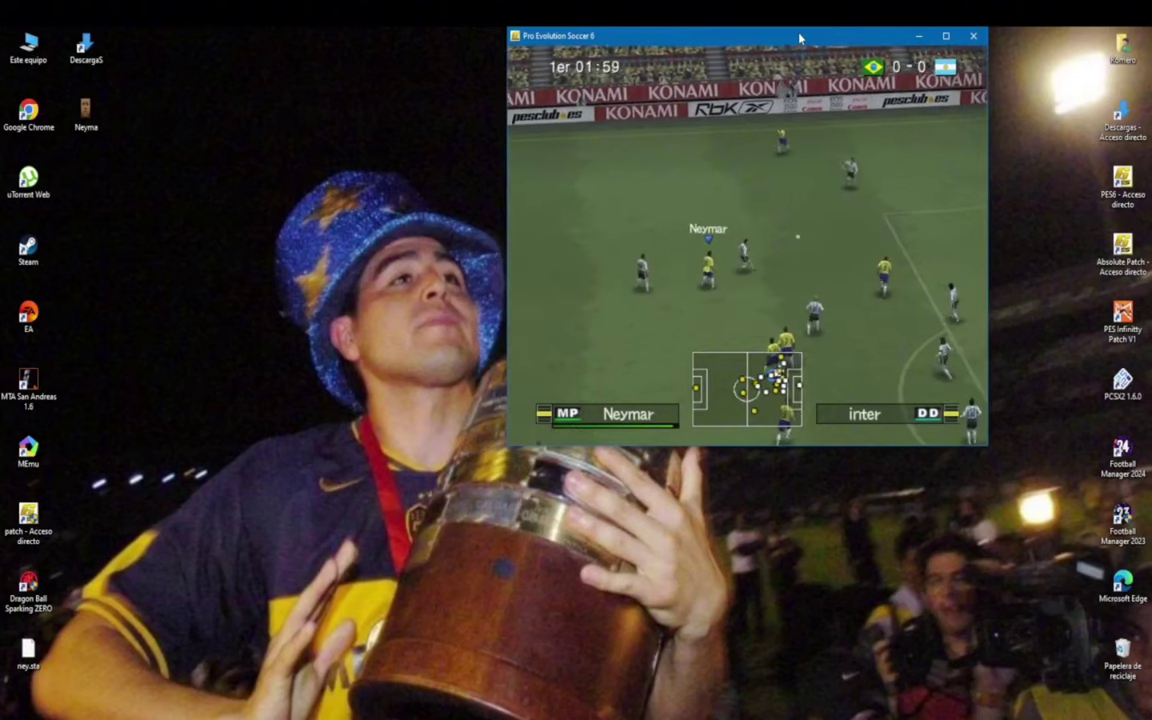
pyautogui.press('Escape')
pyautogui.press('Return')
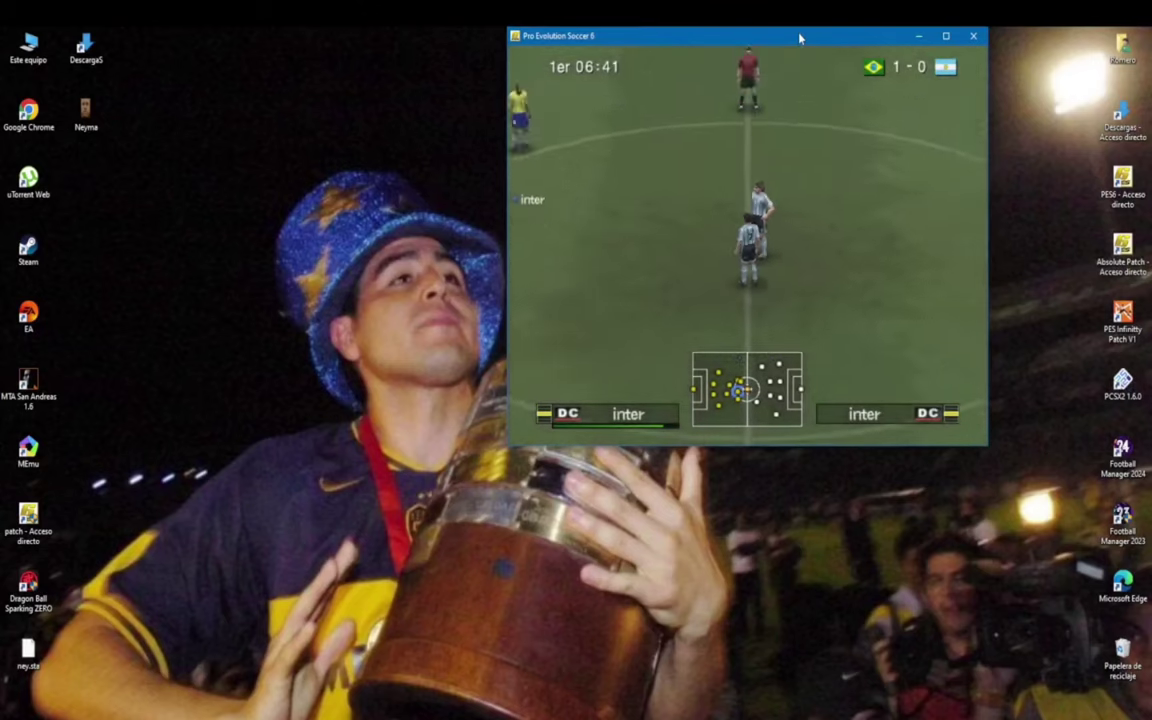
# Pause the match and abandon it
pyautogui.press('Escape')
pyautogui.press('Up')
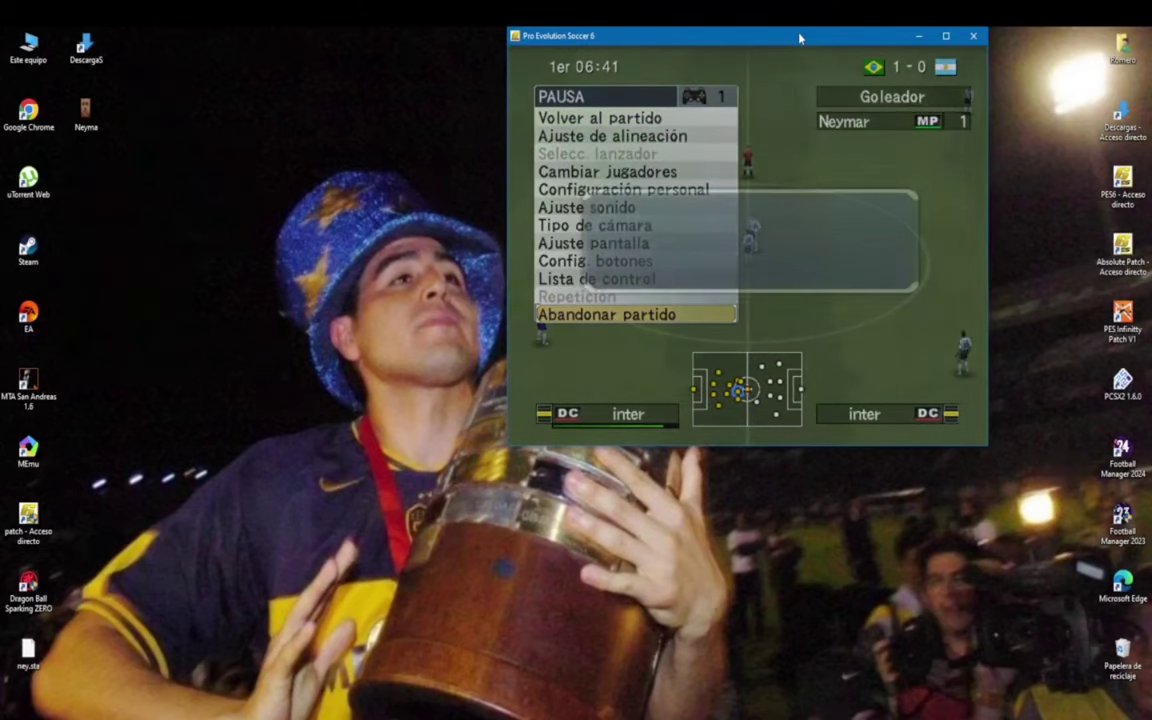
pyautogui.press('Return')
pyautogui.press('Return')
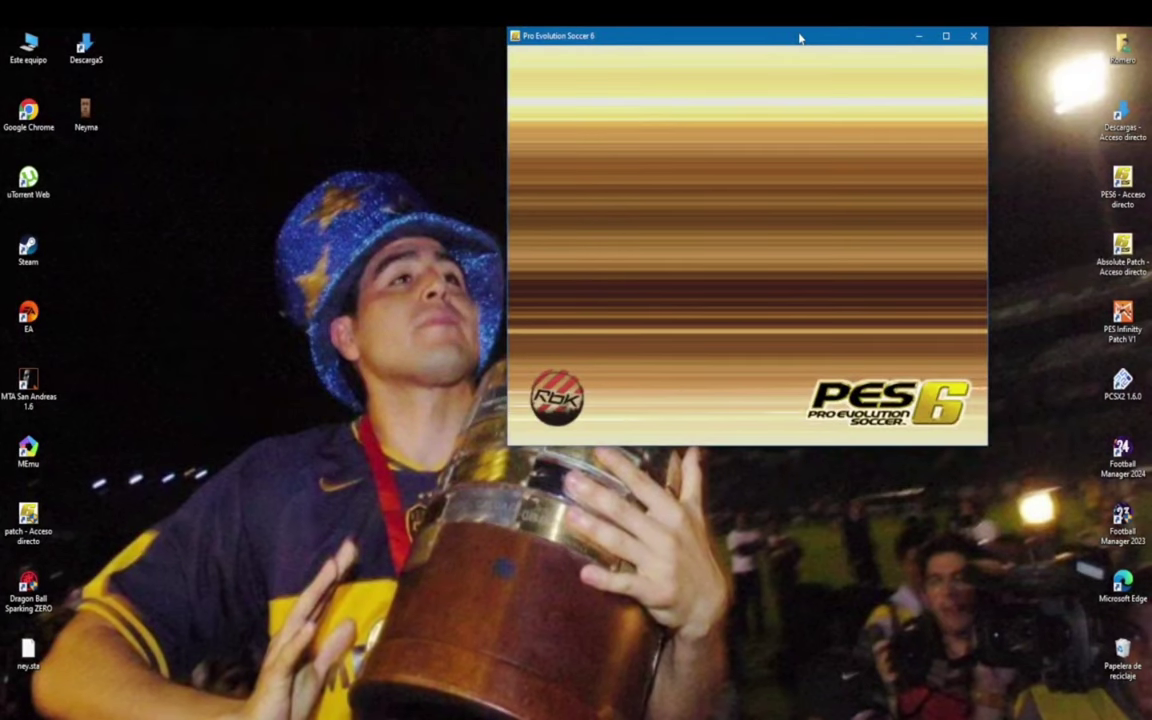
# Quit the game from the main menu and return to Windows
pyautogui.press('Up')
pyautogui.press('Return')
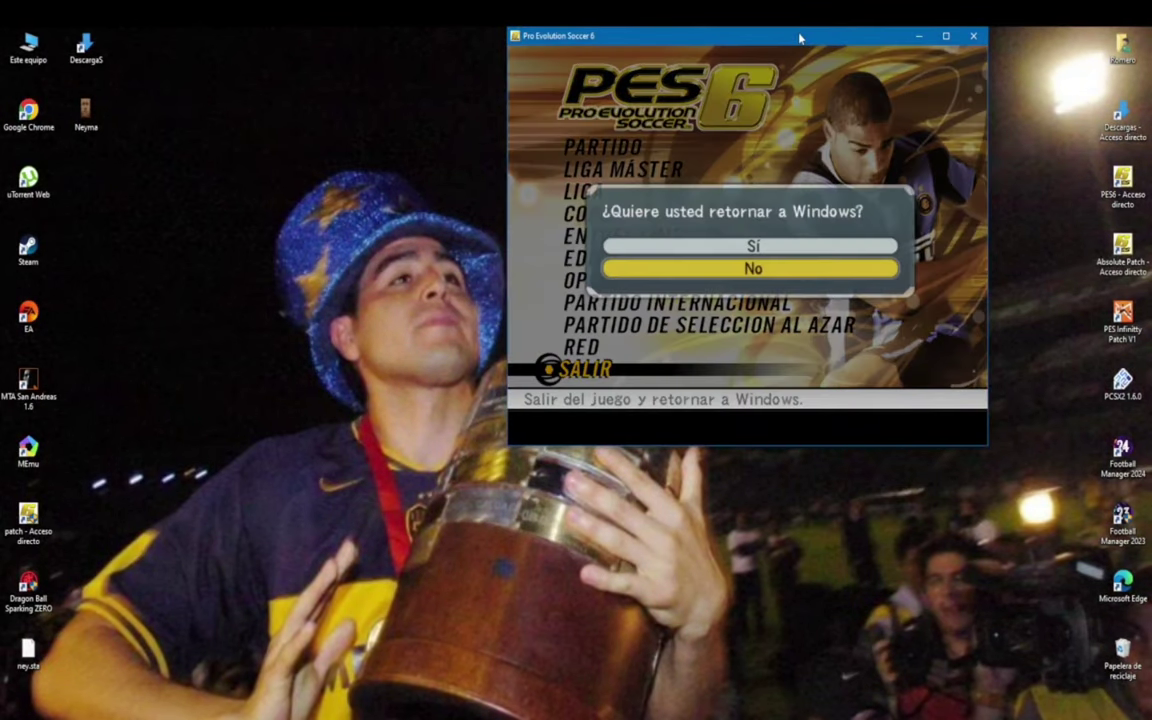
pyautogui.press('Up')
pyautogui.press('Return')
# Switch to Photoshop and open the Old-Trafford image from the DESCARGAS folder
pyautogui.click(604, 446)
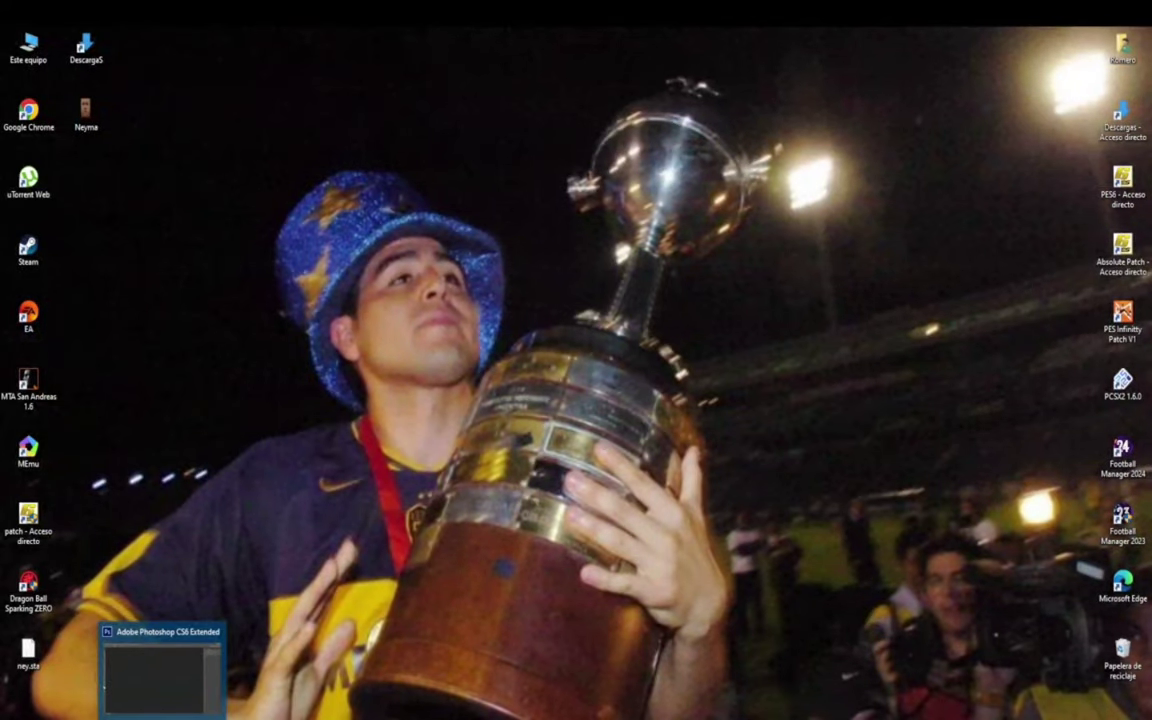
pyautogui.click(165, 716)
pyautogui.hotkey('ctrl', 'o')
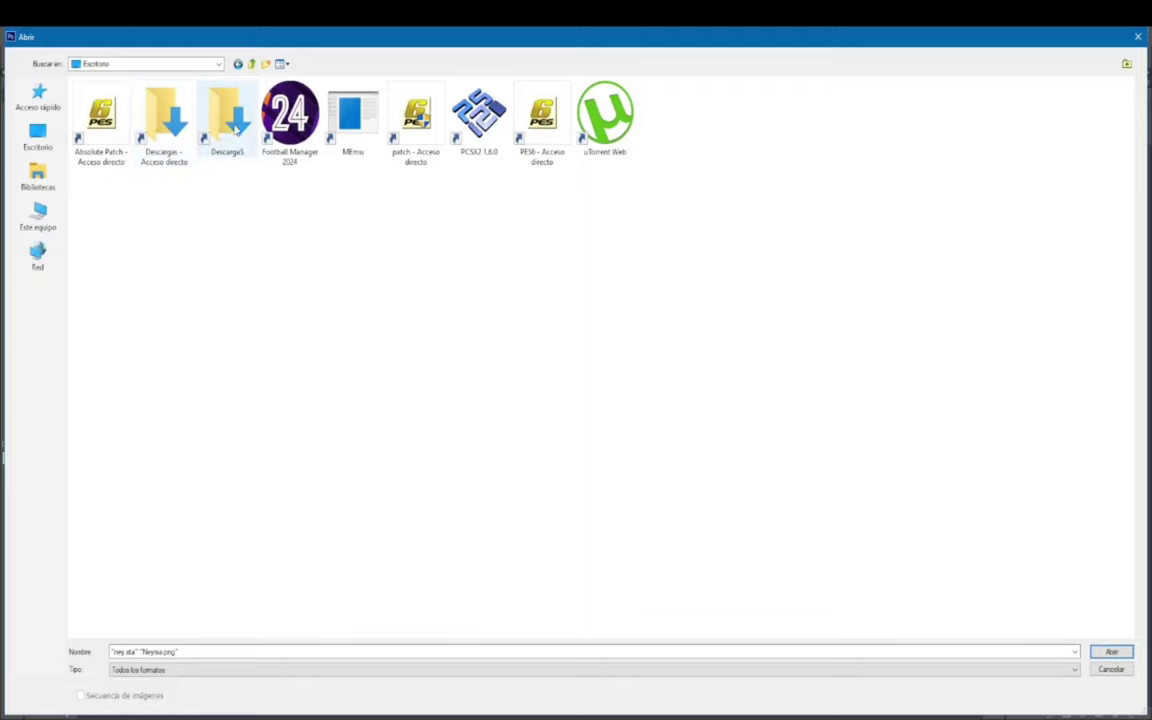
pyautogui.doubleClick(230, 117)
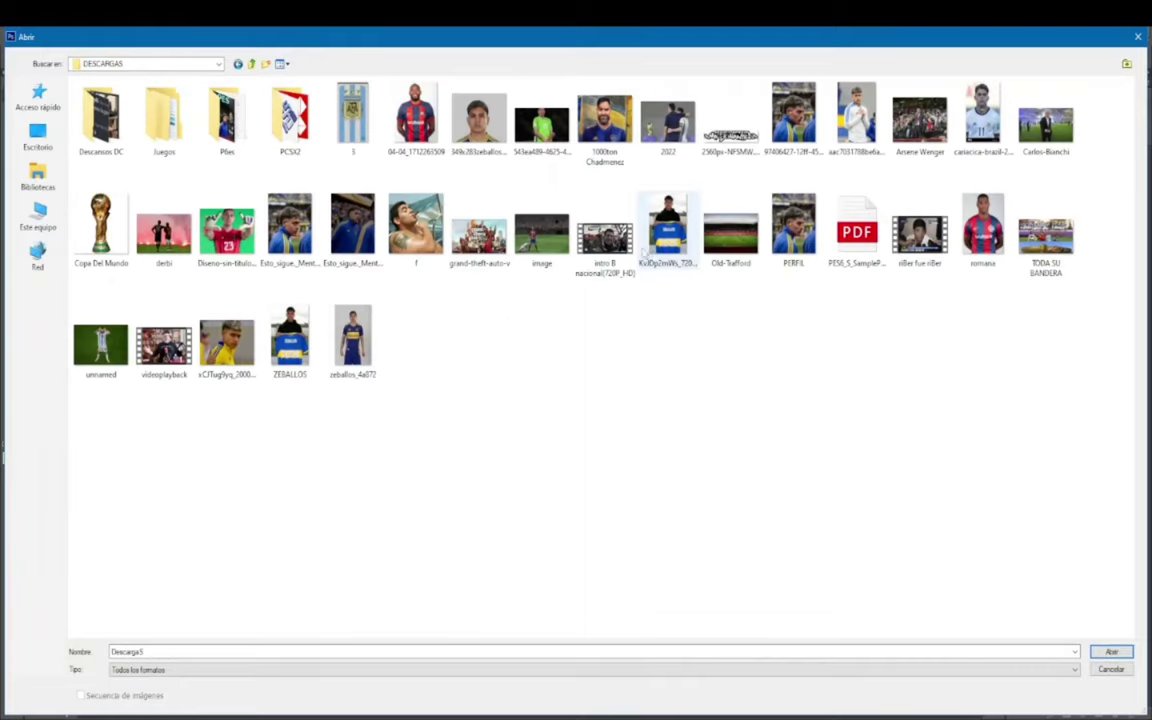
pyautogui.doubleClick(733, 236)
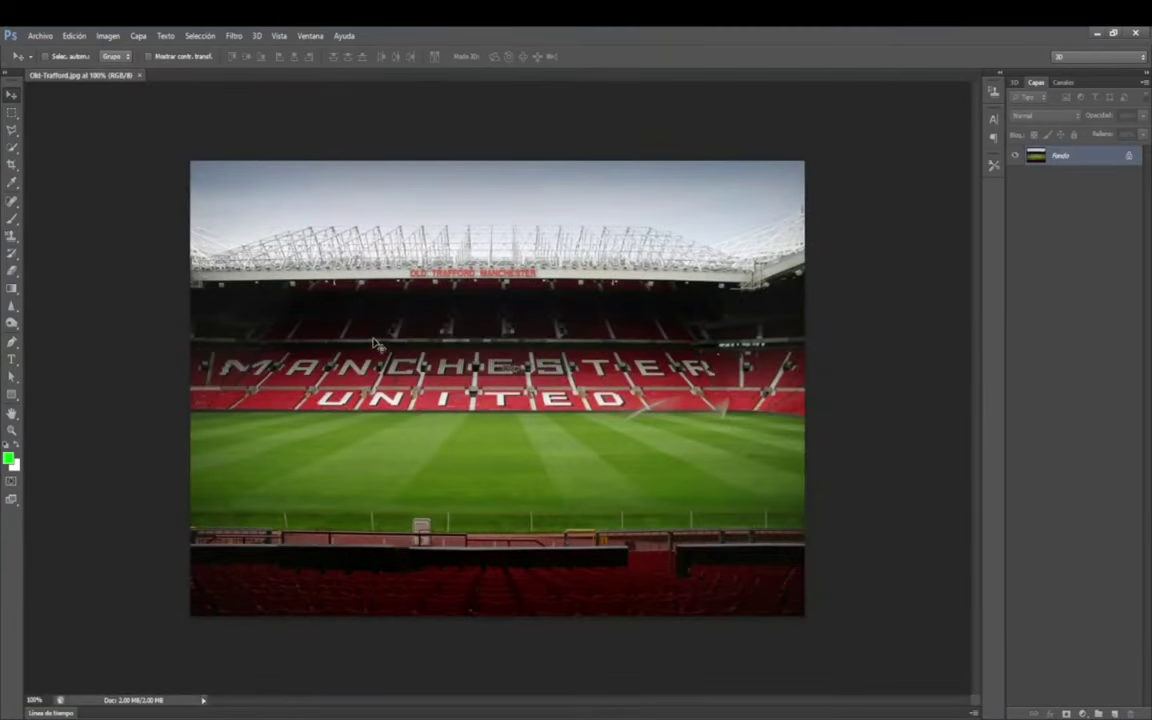
# Minimise Photoshop, open the file location of the PES6 desktop shortcut and enter its dat folder
pyautogui.click(1095, 35)
pyautogui.rightClick(1122, 185)
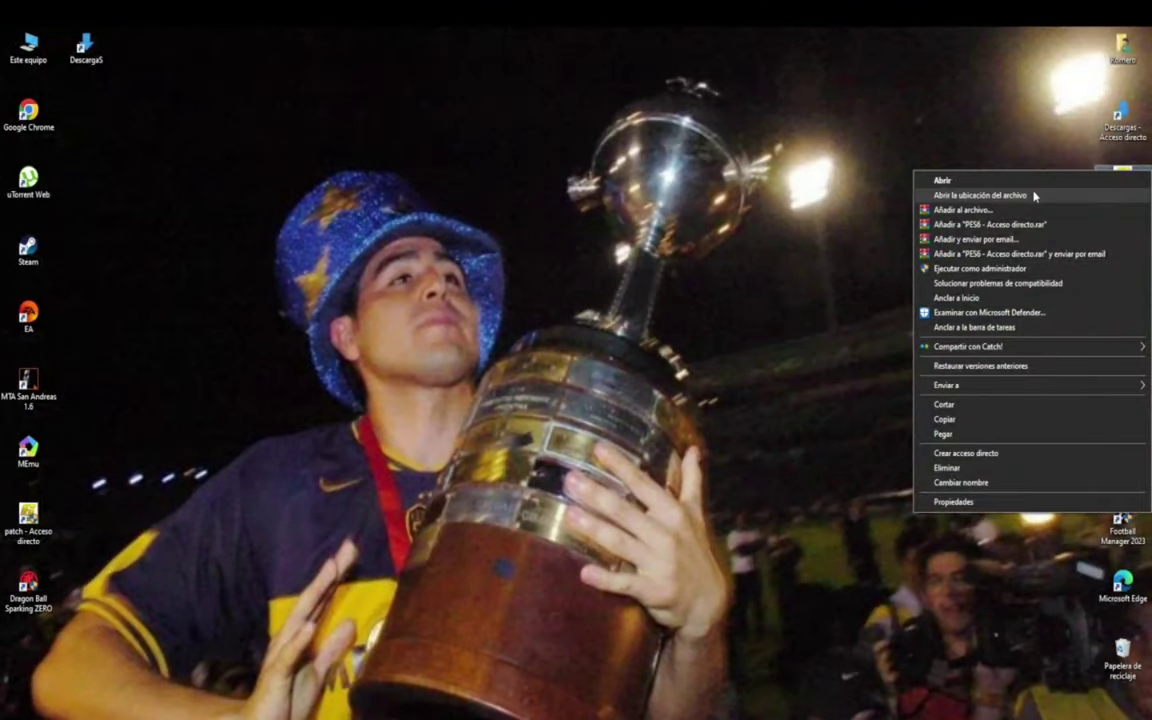
pyautogui.click(1039, 193)
pyautogui.doubleClick(177, 108)
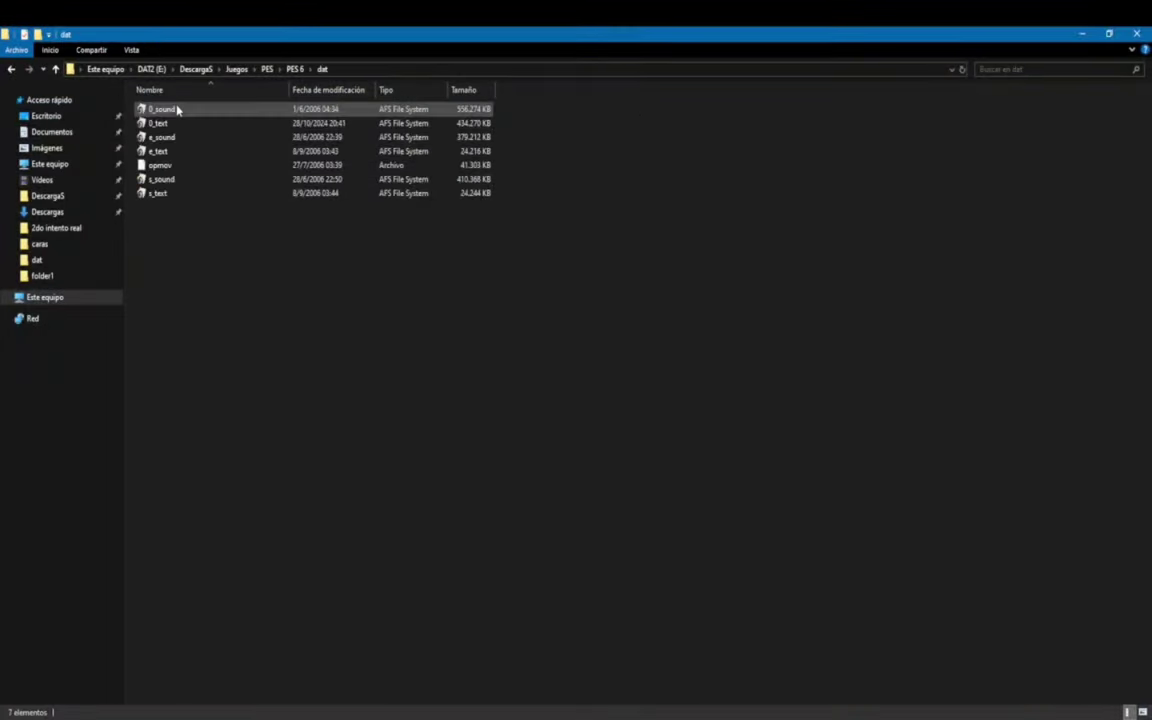
# Open the s_text file from the dat folder with Game Graphic Studio, without making it the default application
pyautogui.click(178, 195)
pyautogui.rightClick(178, 195)
pyautogui.moveTo(269, 248)
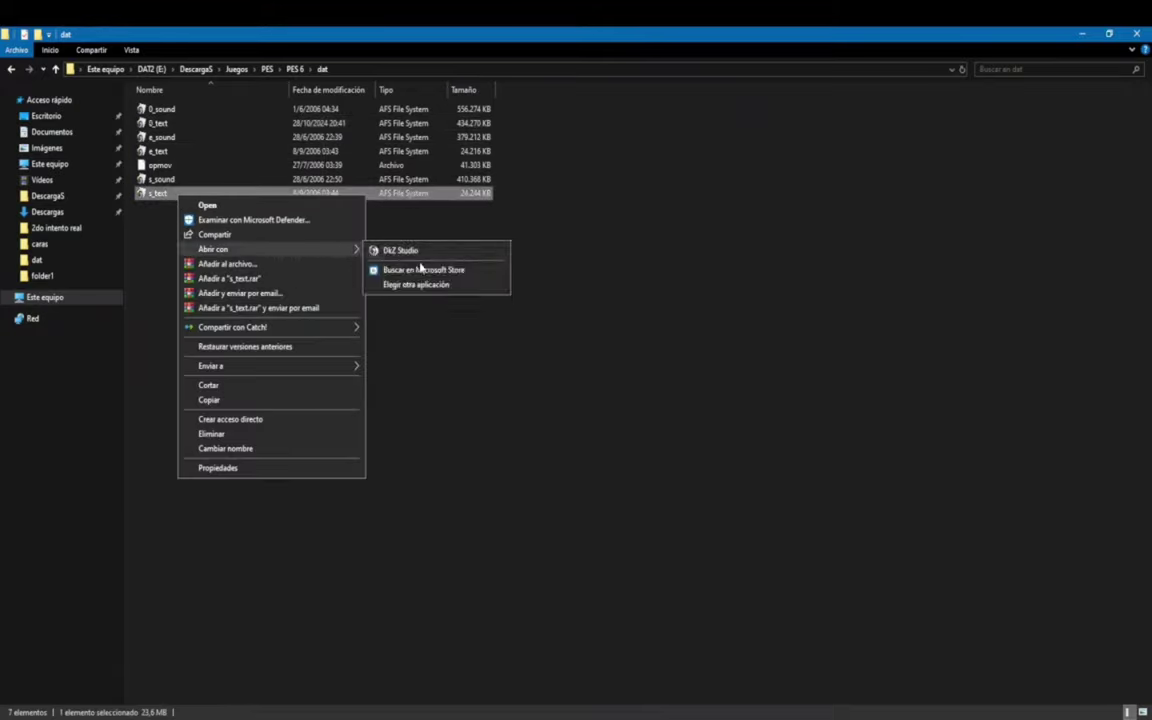
pyautogui.click(420, 285)
pyautogui.click(537, 343)
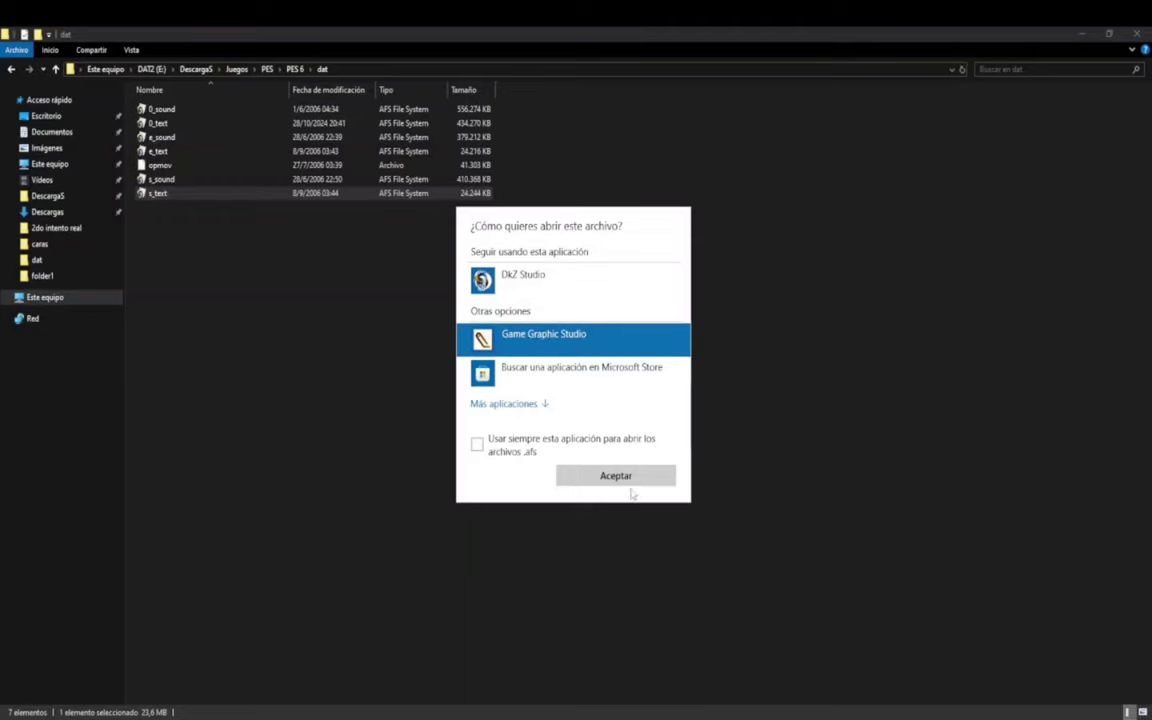
pyautogui.click(630, 478)
pyautogui.click(599, 412)
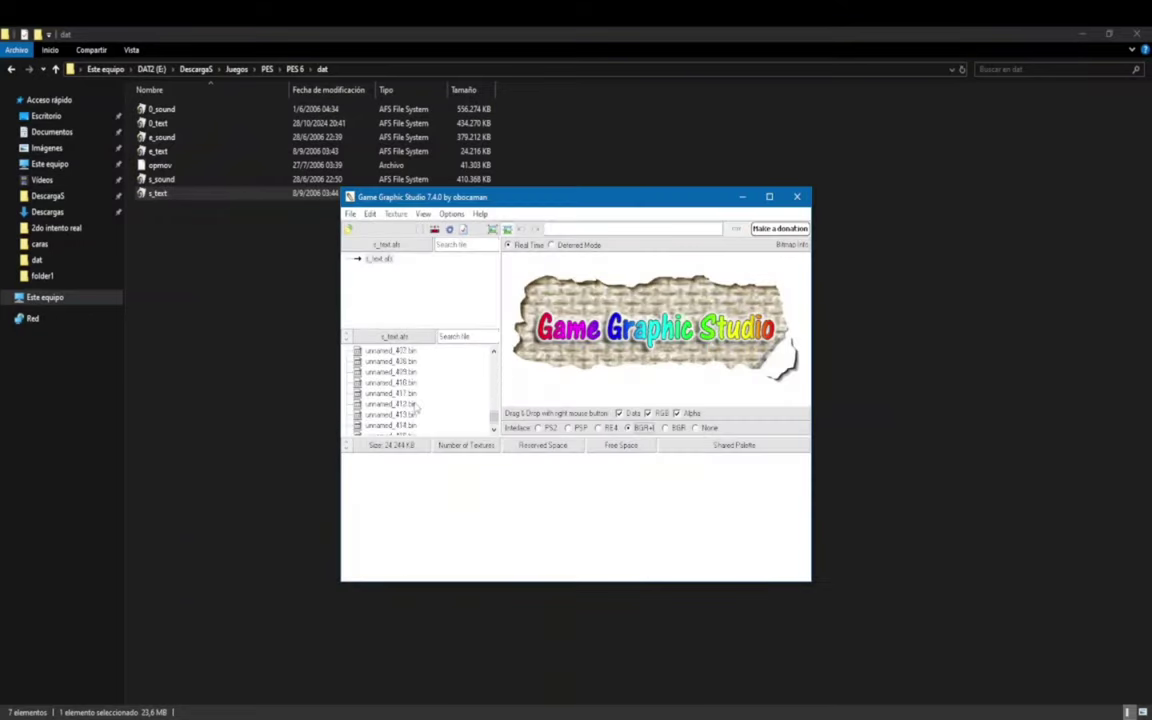
# Load the title-screen texture from unnamed_387.bin and set the interface mode to PS2
pyautogui.click(410, 395)
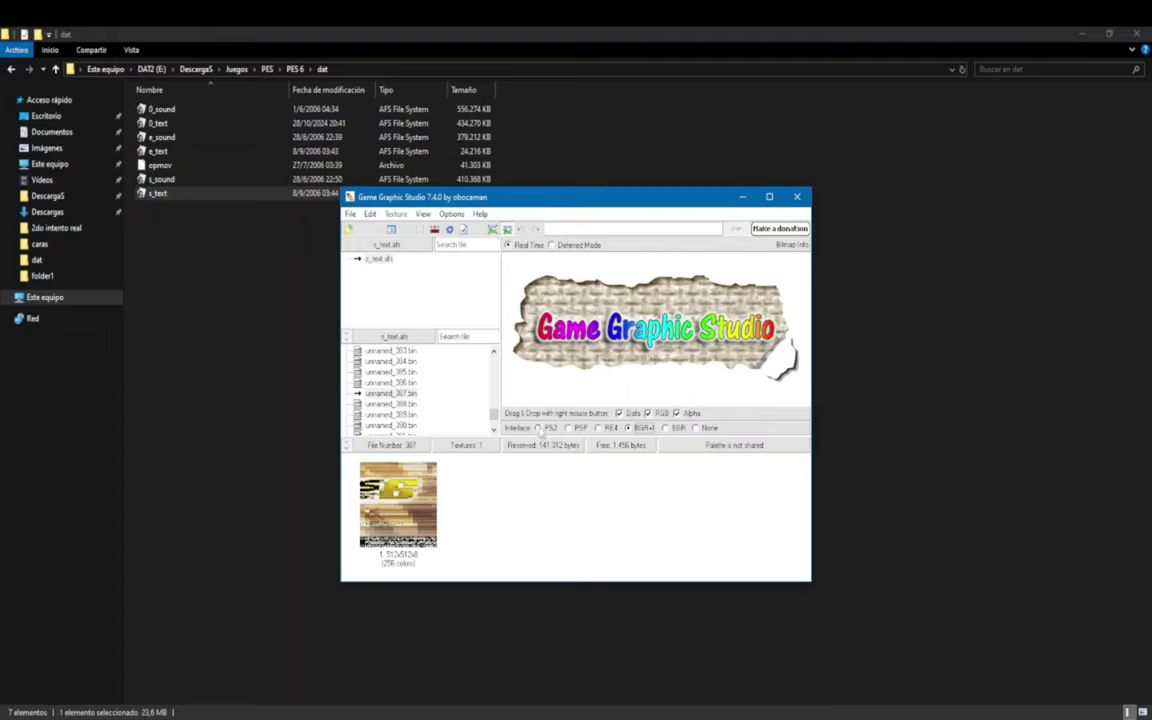
pyautogui.click(538, 429)
pyautogui.click(385, 490)
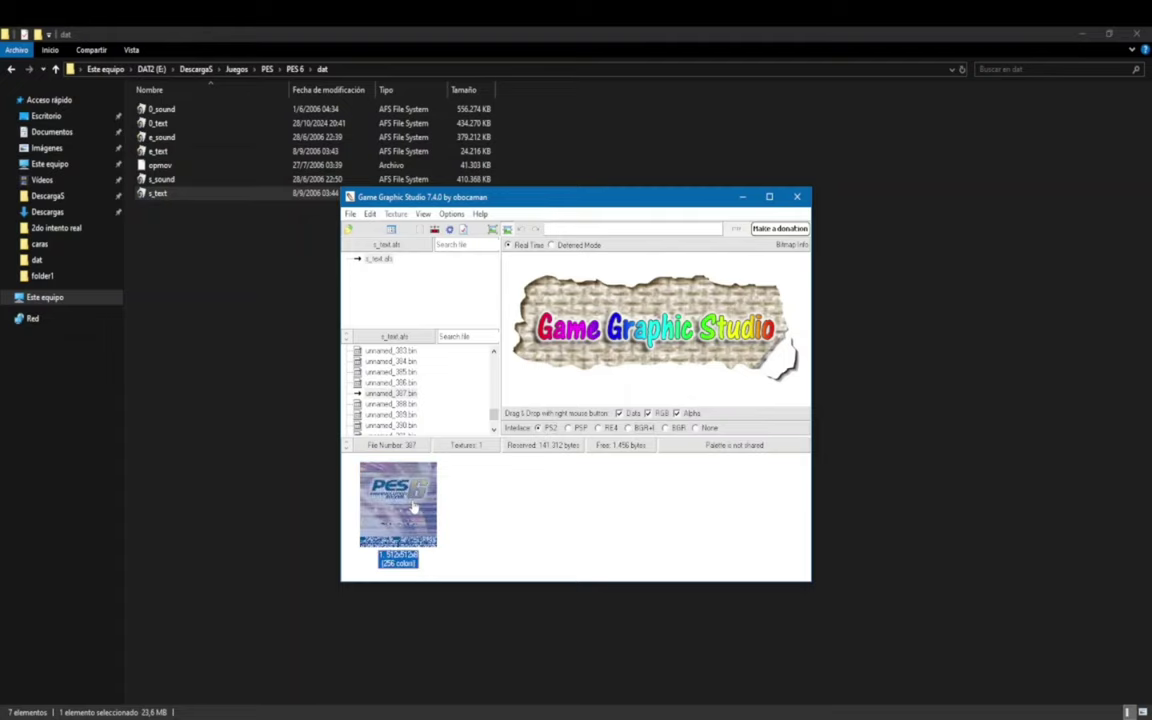
# Save the title-screen texture to the desktop as the PNG file file_1
pyautogui.rightClick(615, 318)
pyautogui.click(622, 341)
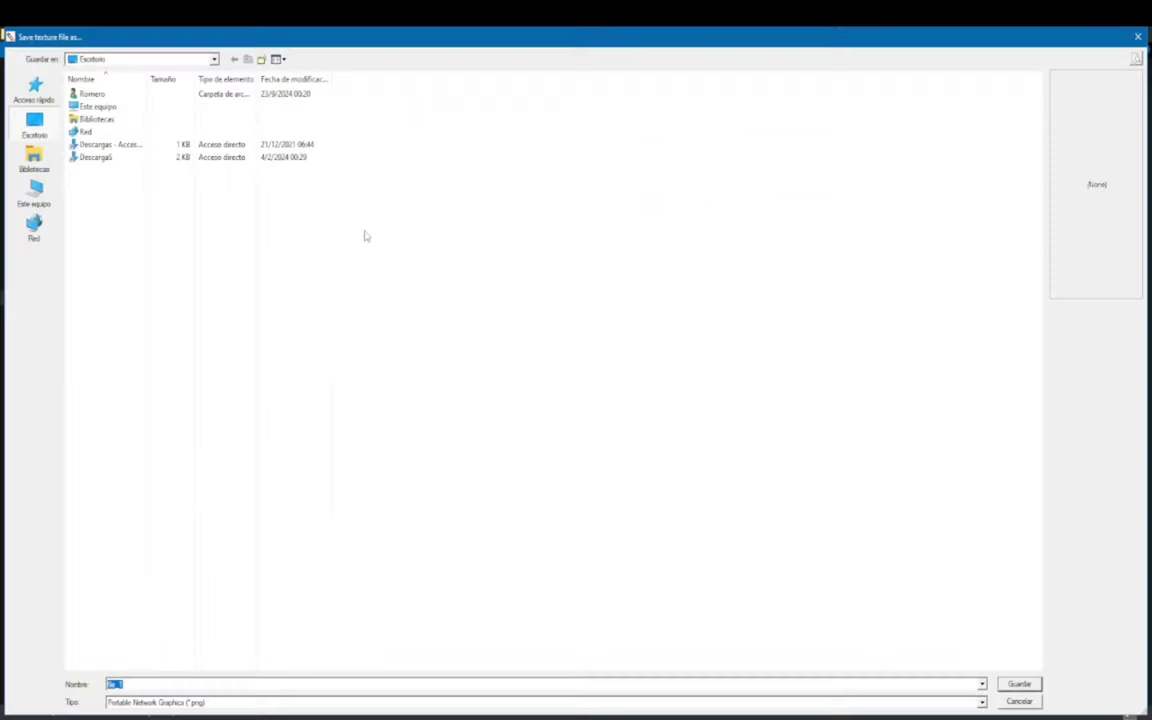
pyautogui.press('Return')
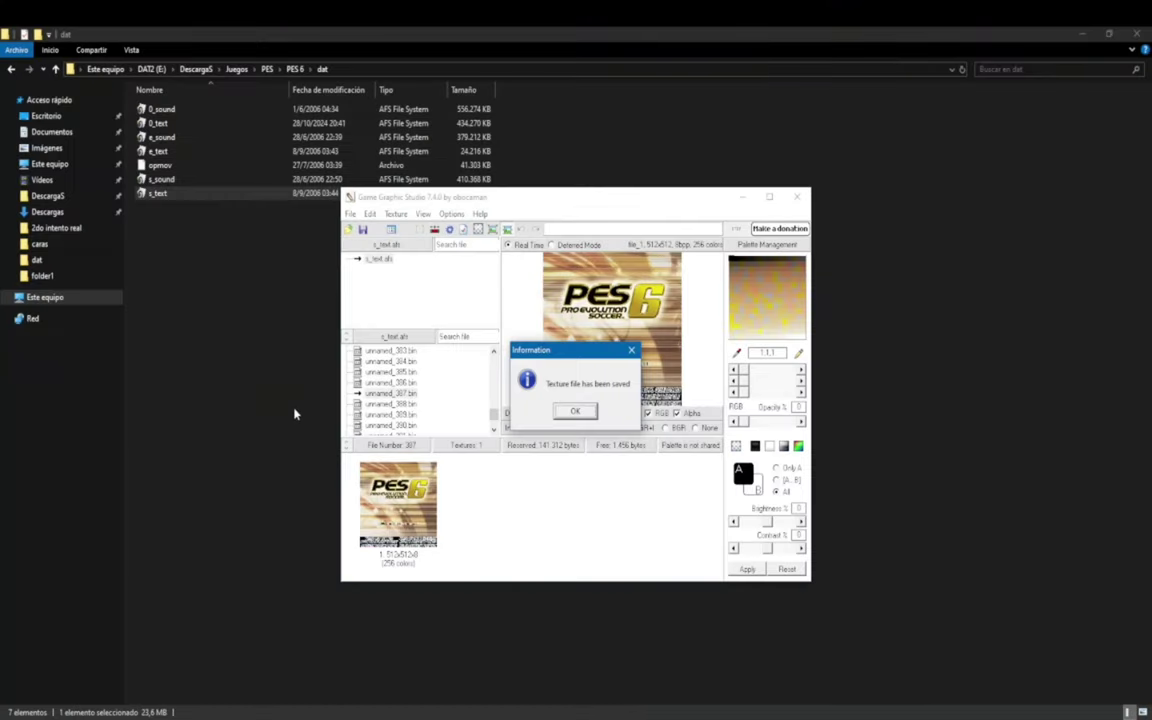
pyautogui.press('Return')
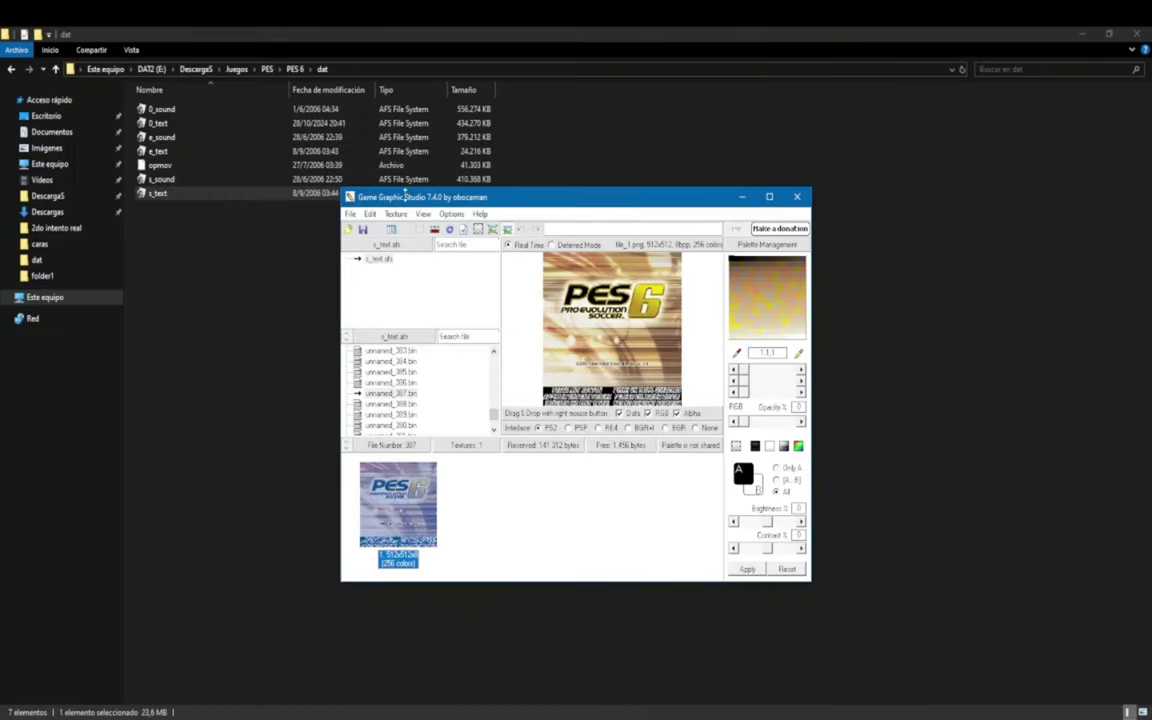
# Minimise Game Graphic Studio, switch to Photoshop and open file_1 from the desktop
pyautogui.click(741, 198)
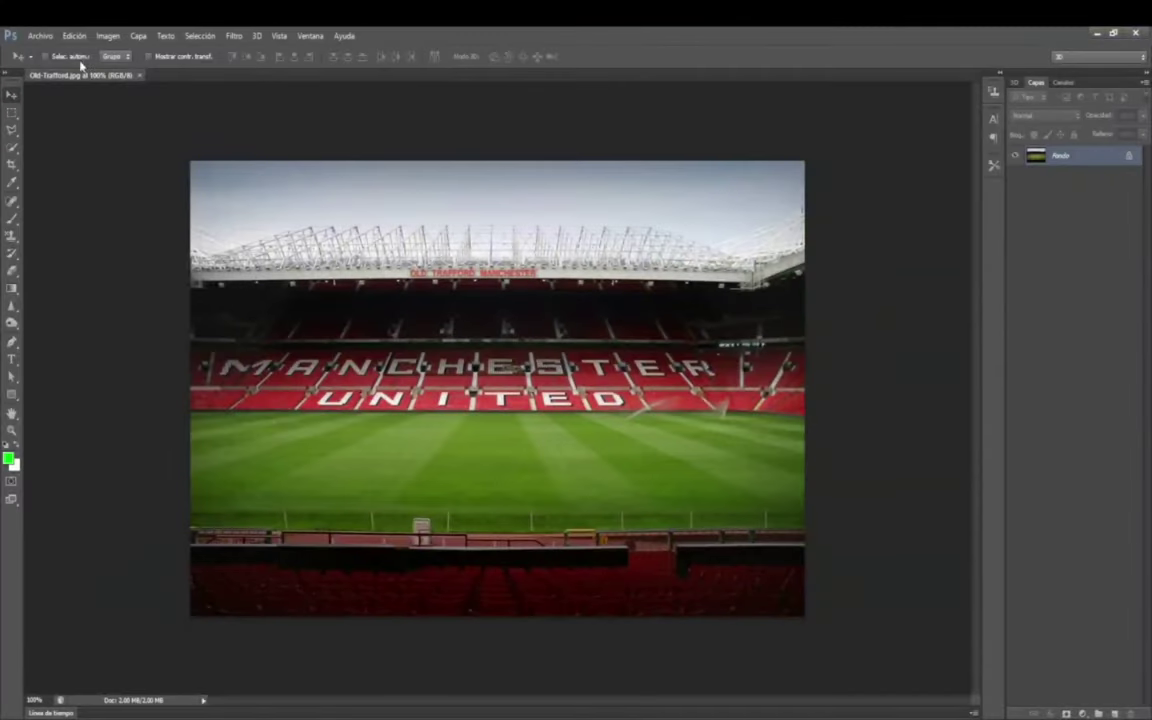
pyautogui.click(36, 31)
pyautogui.click(50, 55)
pyautogui.click(37, 135)
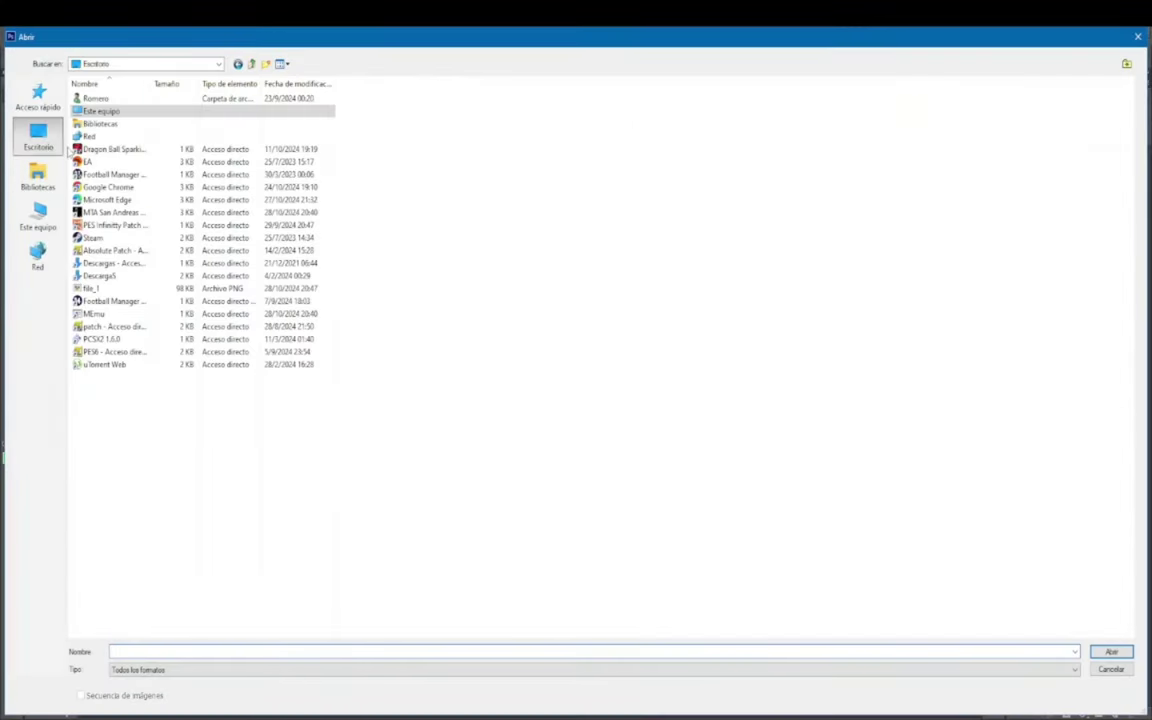
pyautogui.doubleClick(119, 289)
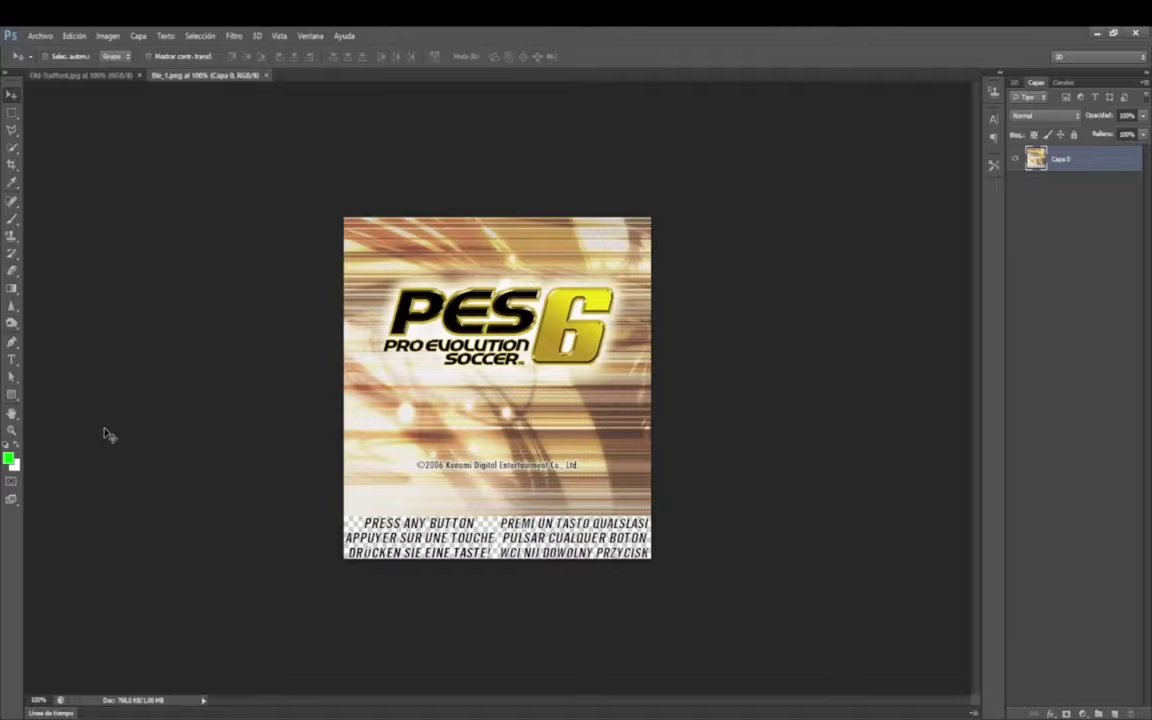
pyautogui.click(13, 431)
pyautogui.moveTo(347, 524); pyautogui.dragTo(336, 485)
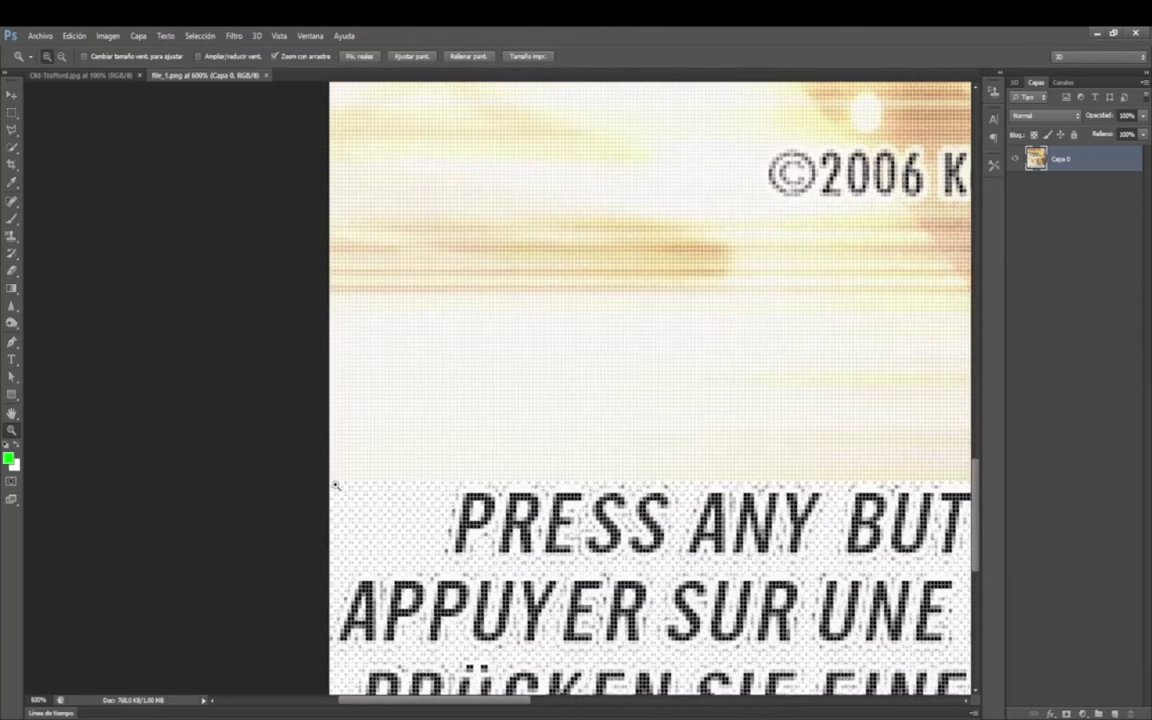
pyautogui.click(12, 112)
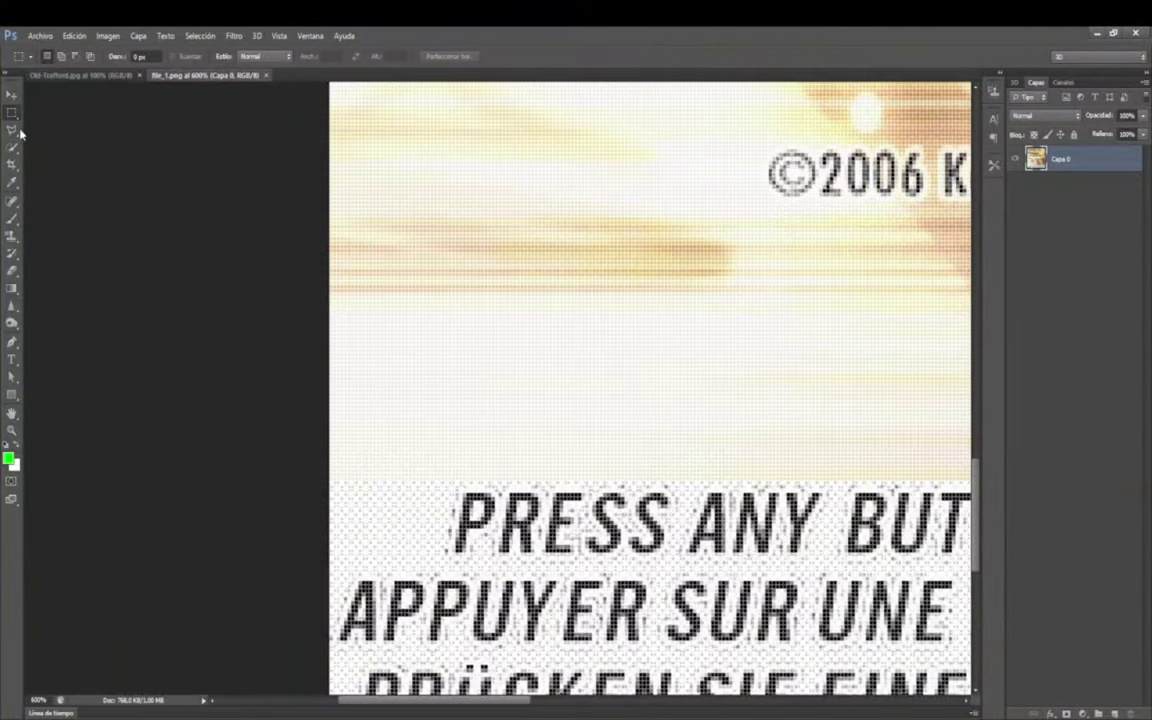
pyautogui.moveTo(404, 704); pyautogui.dragTo(676, 710)
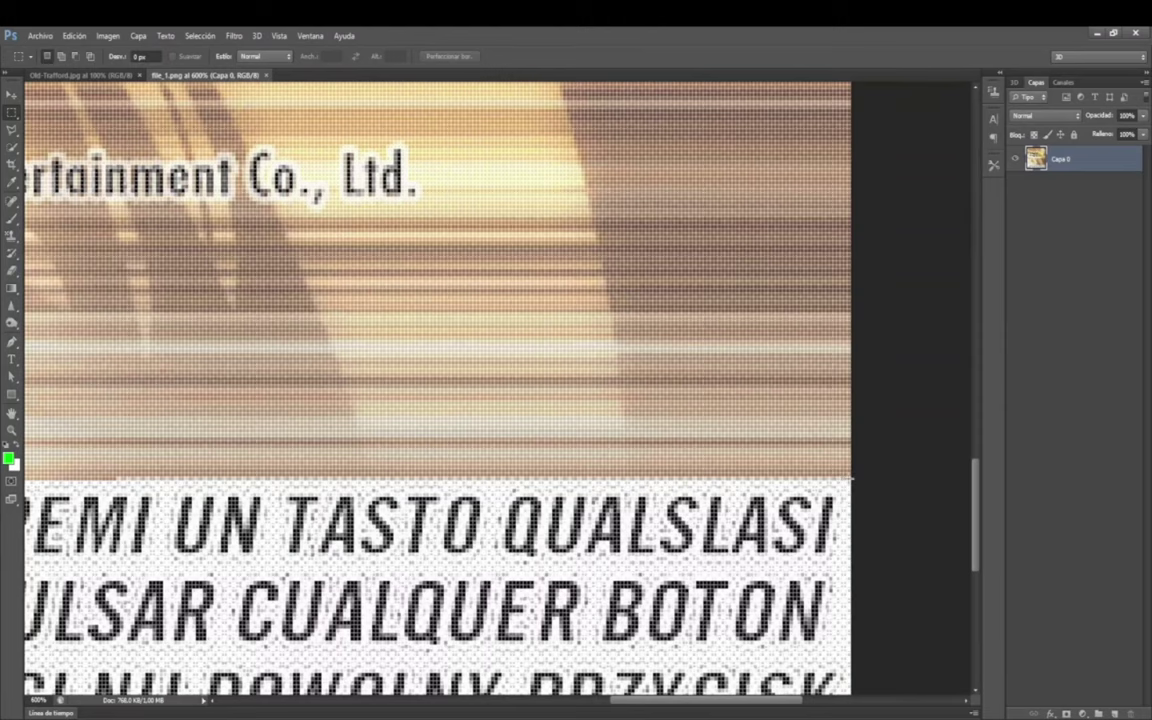
# Copy the Old-Trafford picture into the file_1 document as a new layer with the Move tool
pyautogui.click(80, 75)
pyautogui.click(12, 94)
pyautogui.moveTo(355, 398); pyautogui.dragTo(380, 290)
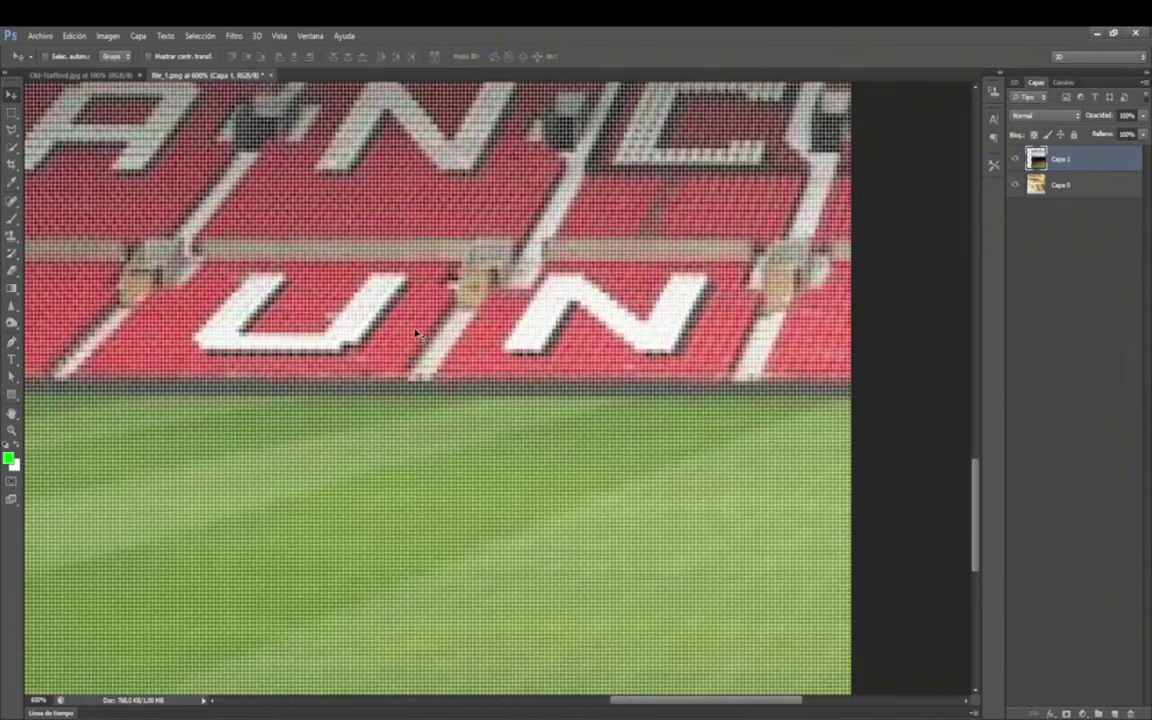
# Free-transform the stadium layer to fill the full canvas width and cover the PES 6 artwork down to the button-prompt text
pyautogui.click(37, 700)
pyautogui.write('100')
pyautogui.press('Return')
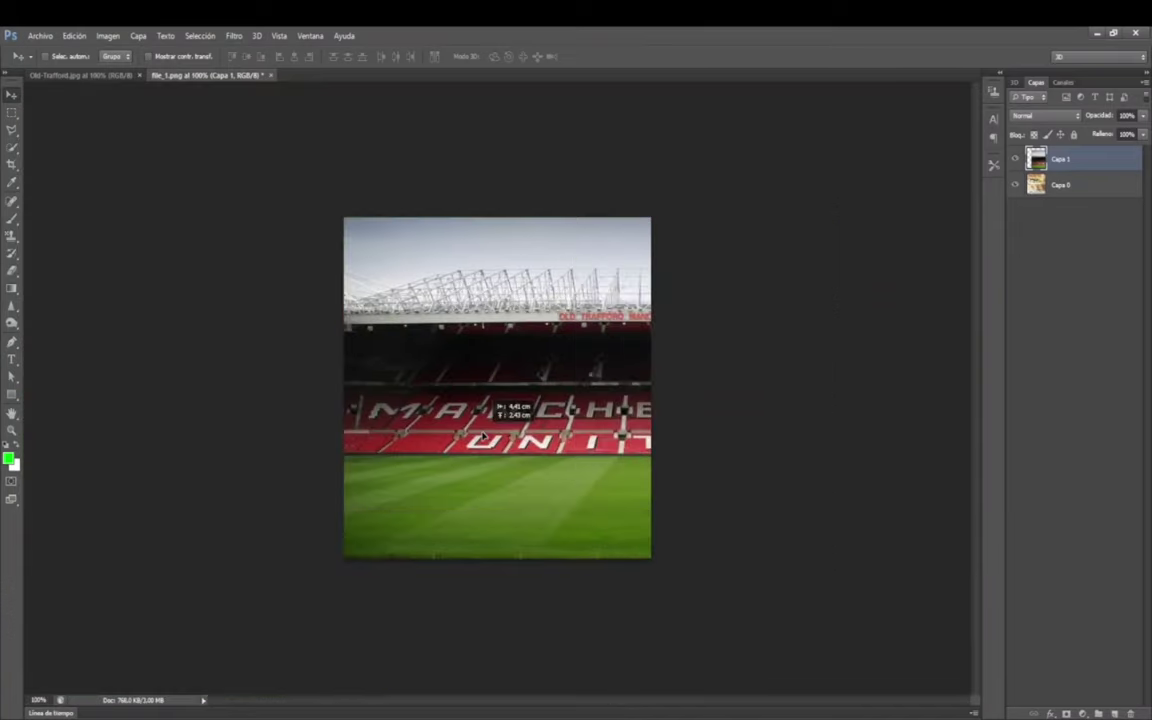
pyautogui.moveTo(551, 467); pyautogui.dragTo(481, 437)
pyautogui.hotkey('ctrl', 't')
pyautogui.moveTo(338, 203); pyautogui.dragTo(796, 458)
pyautogui.moveTo(830, 514); pyautogui.dragTo(378, 273)
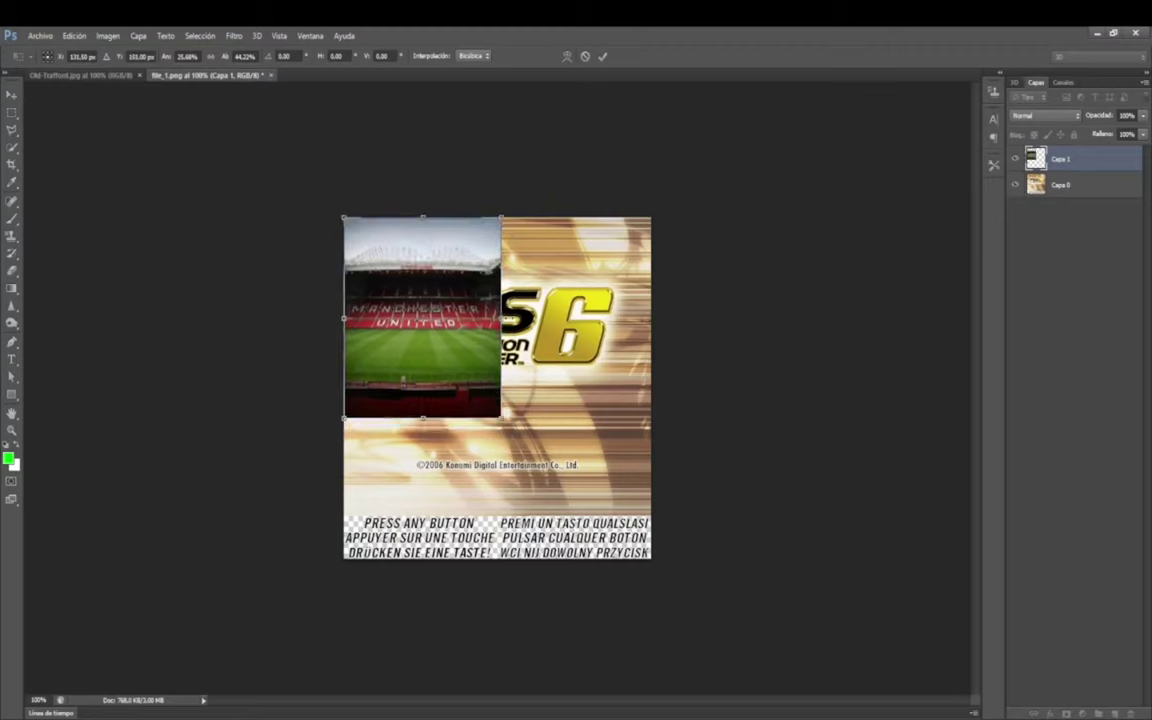
pyautogui.moveTo(503, 318); pyautogui.dragTo(650, 318)
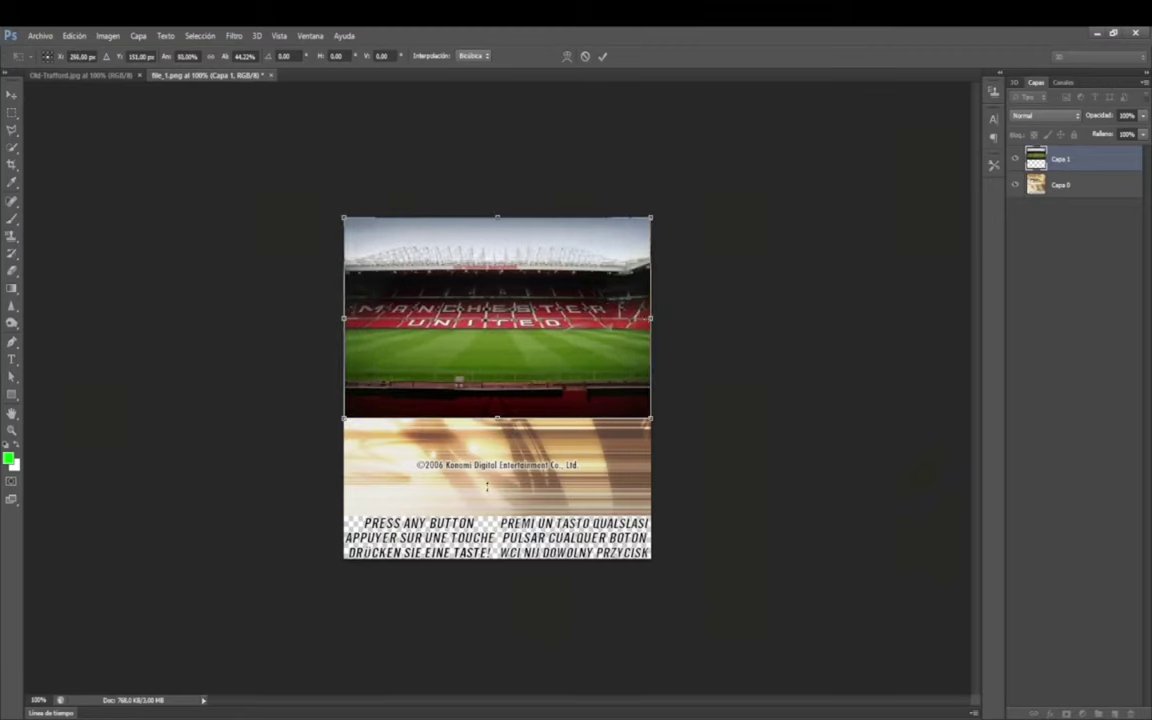
pyautogui.moveTo(487, 487); pyautogui.dragTo(490, 514)
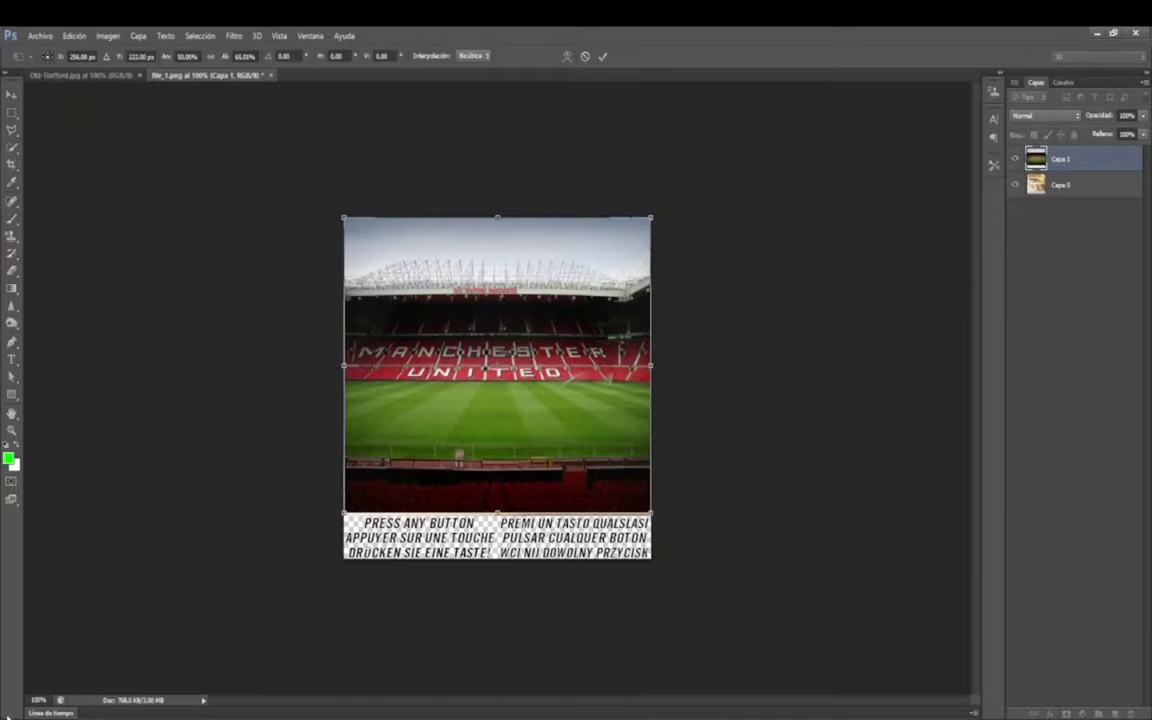
# Stretch the stadium layer's lower edge exactly to the upper border of the prompt-text area and apply the transformation
pyautogui.click(38, 700)
pyautogui.write('400')
pyautogui.press('Return')
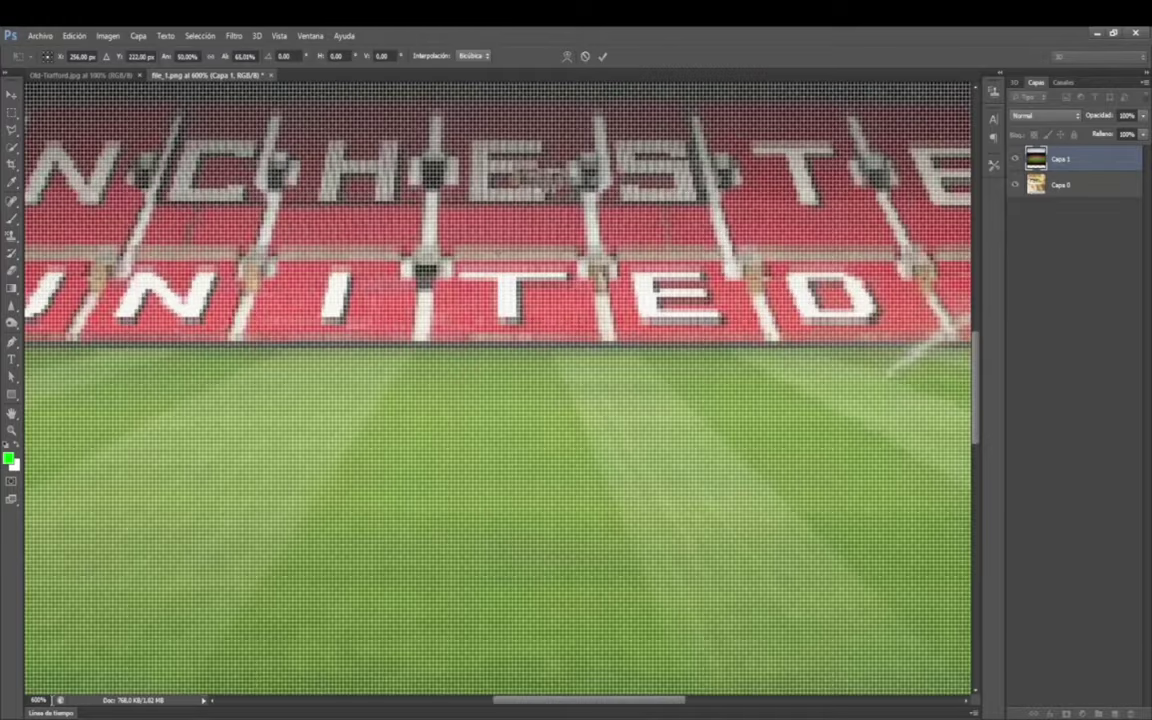
pyautogui.scroll(-10, 455, 400)
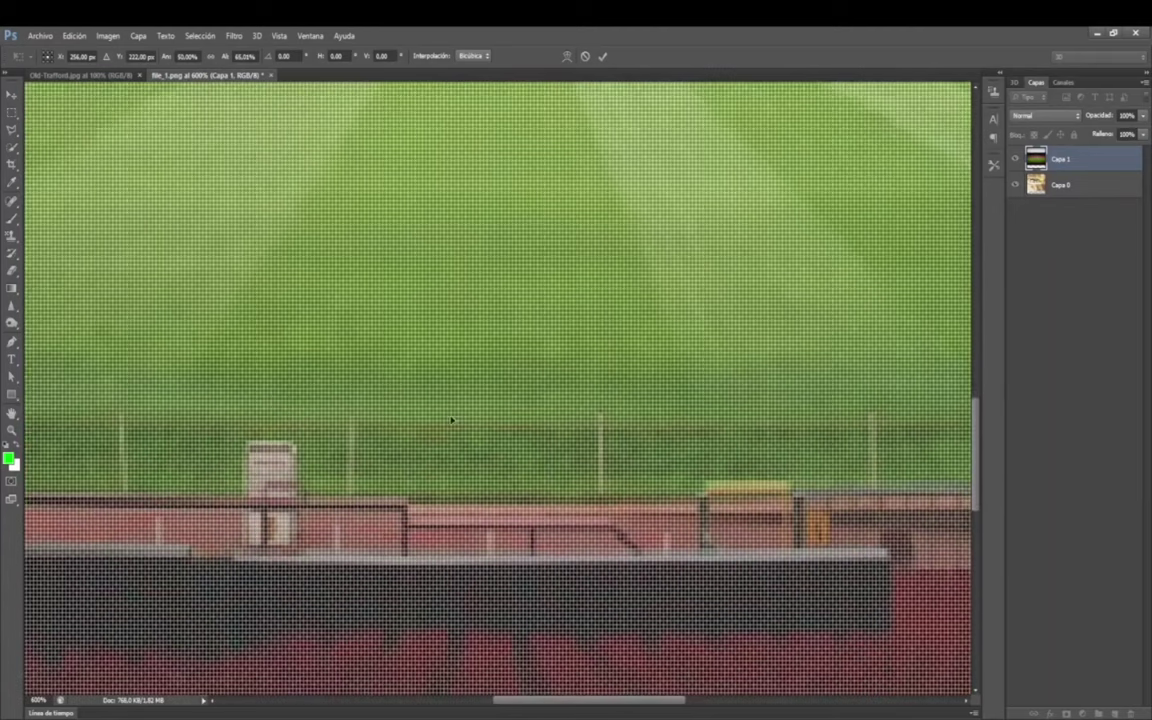
pyautogui.scroll(-3, 450, 420)
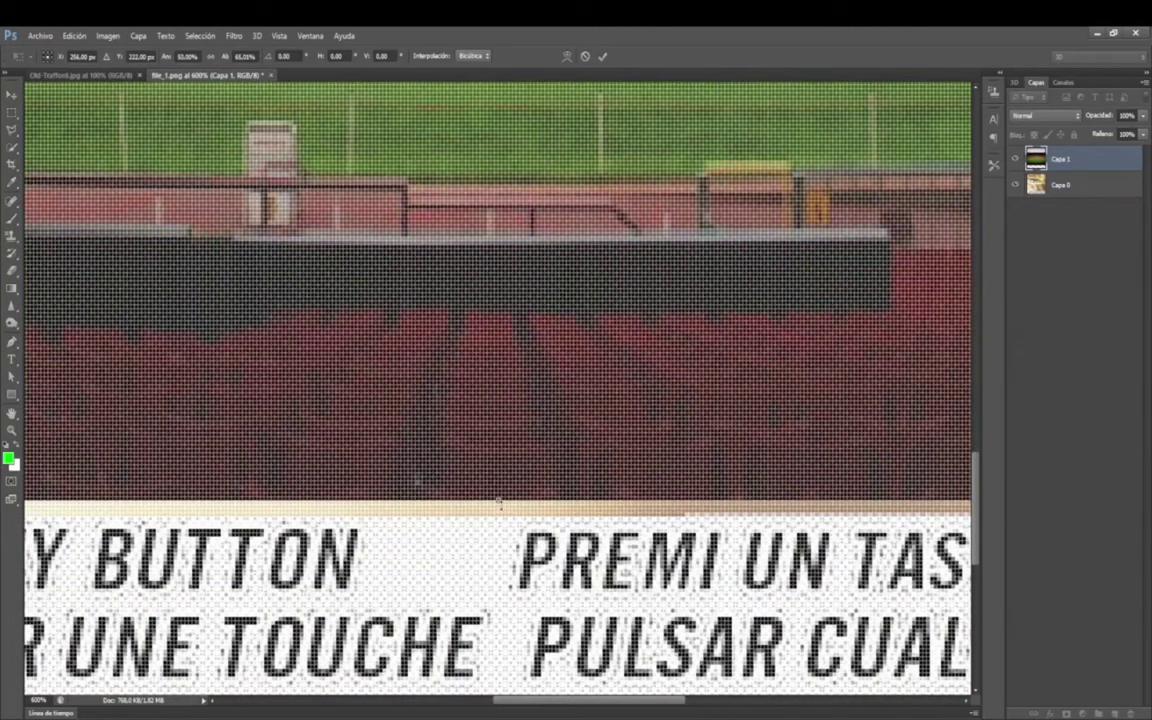
pyautogui.moveTo(497, 503); pyautogui.dragTo(497, 514)
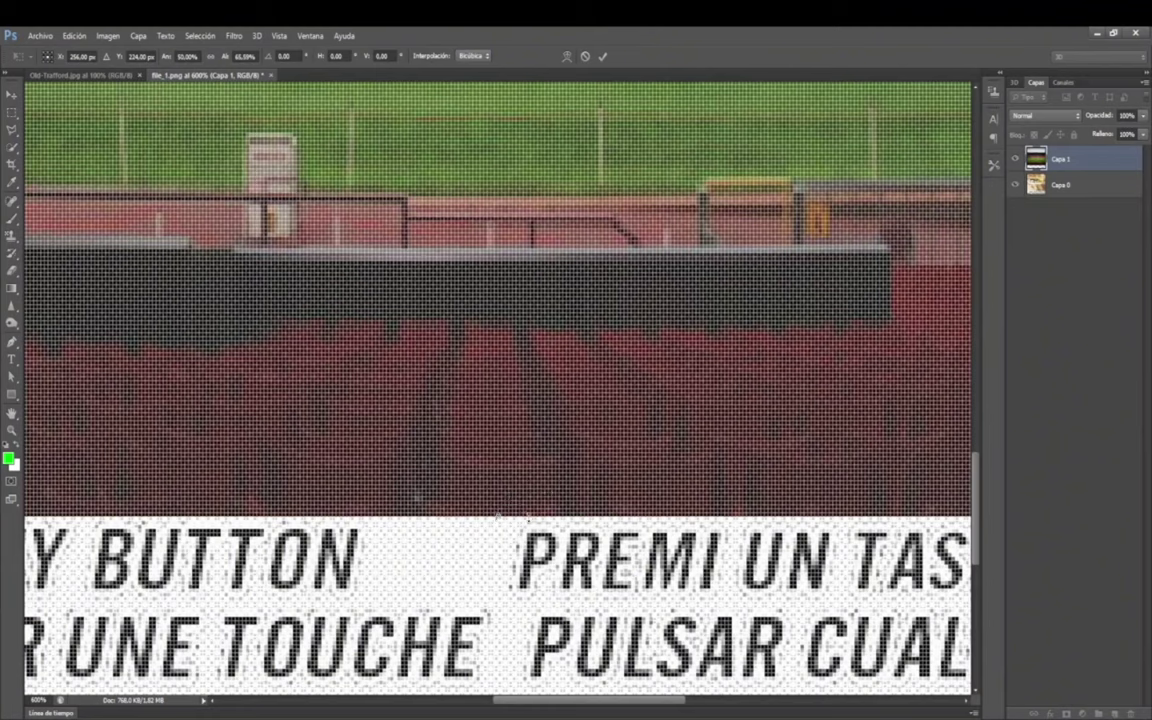
pyautogui.click(9, 97)
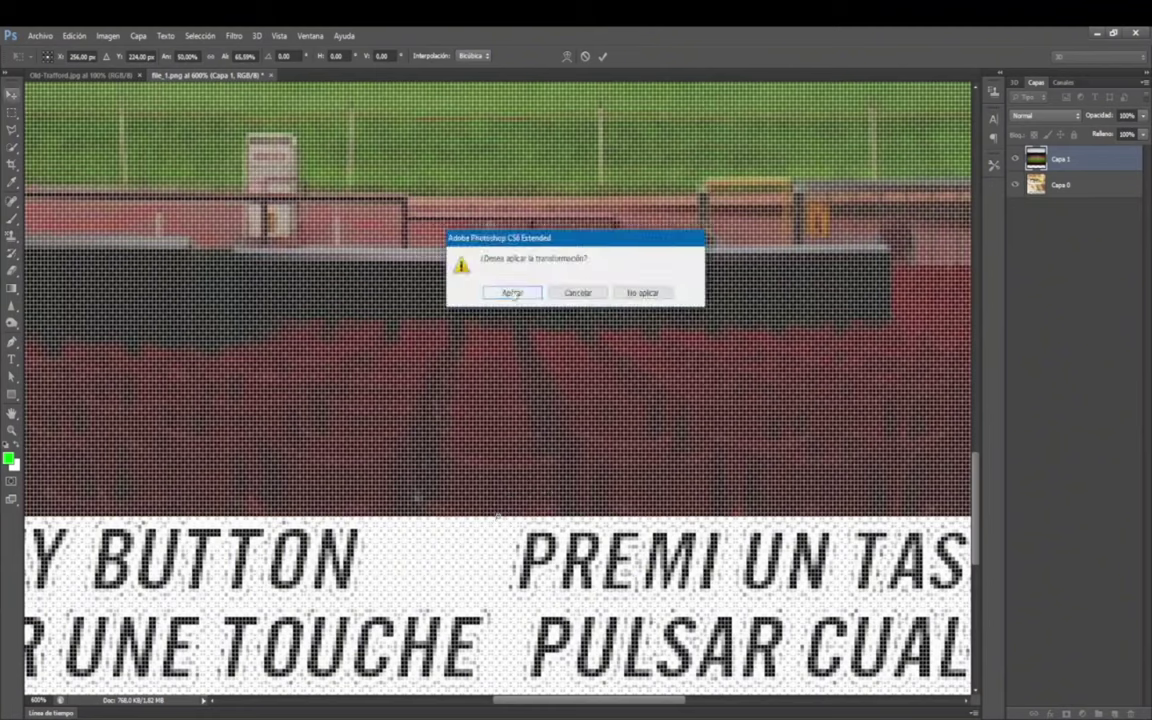
pyautogui.press('Return')
# Select the artwork area of Capa 0 above the prompt text with the Rectangular Marquee
pyautogui.click(12, 112)
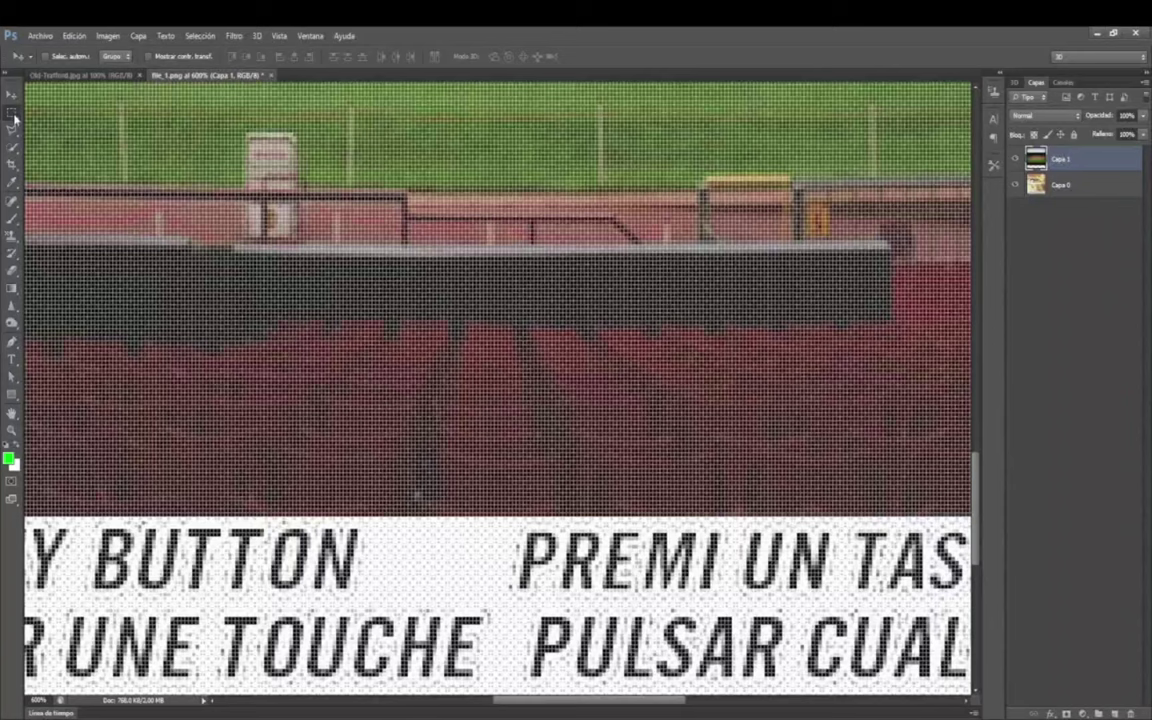
pyautogui.click(1062, 187)
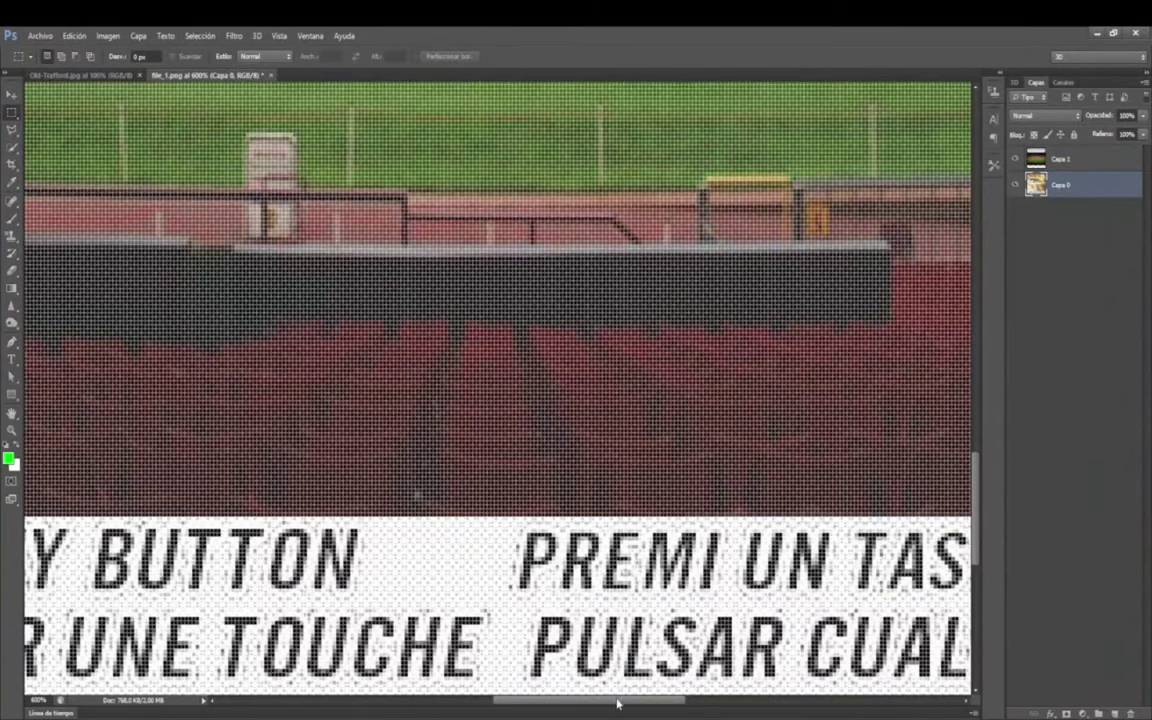
pyautogui.moveTo(617, 703); pyautogui.dragTo(766, 675)
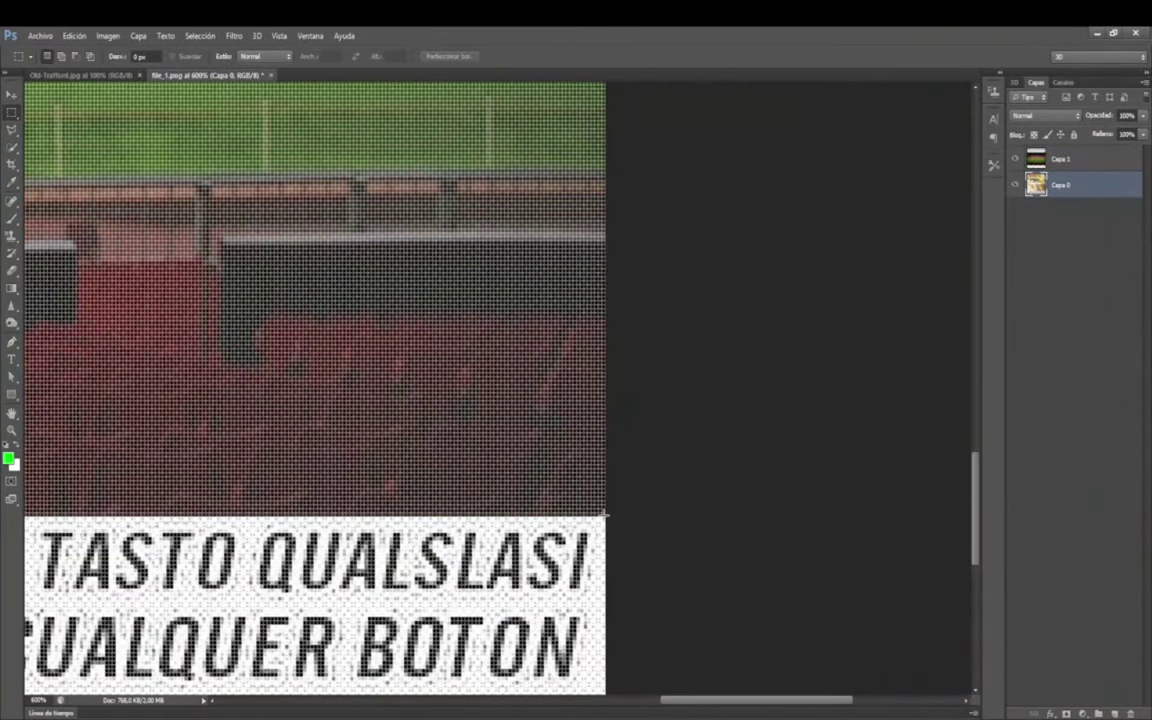
pyautogui.moveTo(541, 487)
pyautogui.mouseDown()
pyautogui.moveTo(455, 465)
pyautogui.moveTo(403, 478)
pyautogui.moveTo(10, 45)
pyautogui.moveTo(20, 62)
pyautogui.moveTo(240, 176)
pyautogui.moveTo(303, 180)
pyautogui.mouseUp()
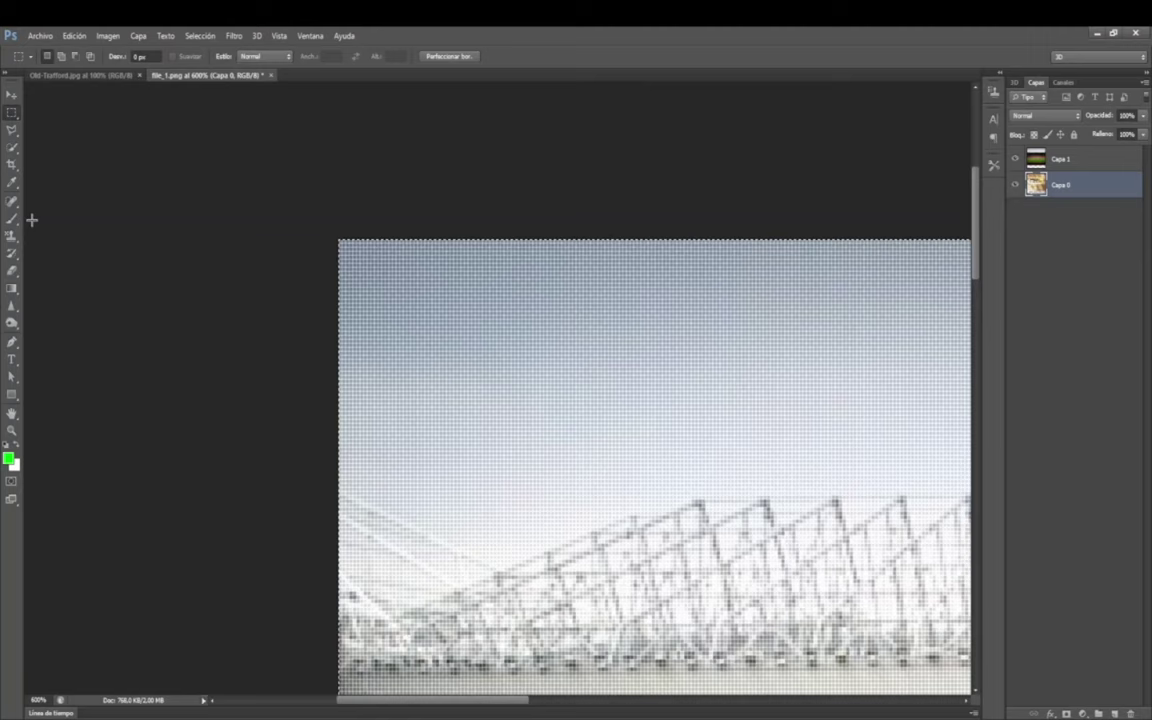
# Erase the selected PES 6 artwork from Capa 0 using a 5000 px eraser, and clear the selection
pyautogui.click(12, 270)
pyautogui.click(55, 56)
pyautogui.moveTo(90, 97); pyautogui.dragTo(155, 97)
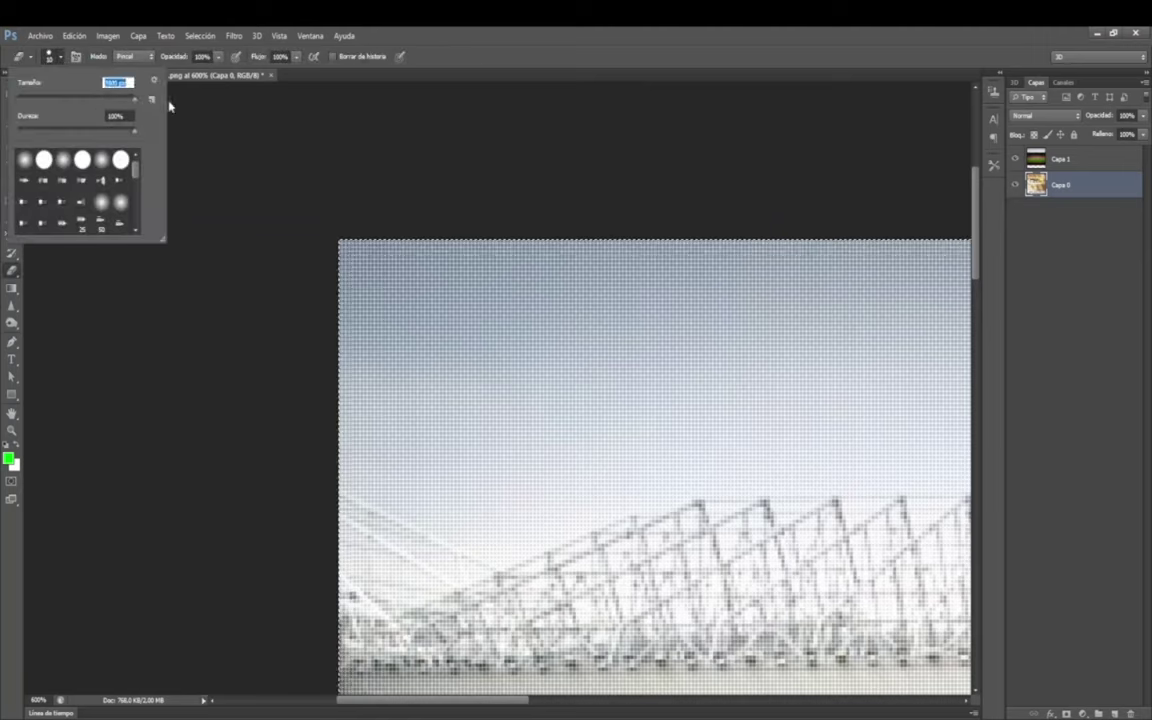
pyautogui.write('5000')
pyautogui.press('Return')
pyautogui.click(540, 314)
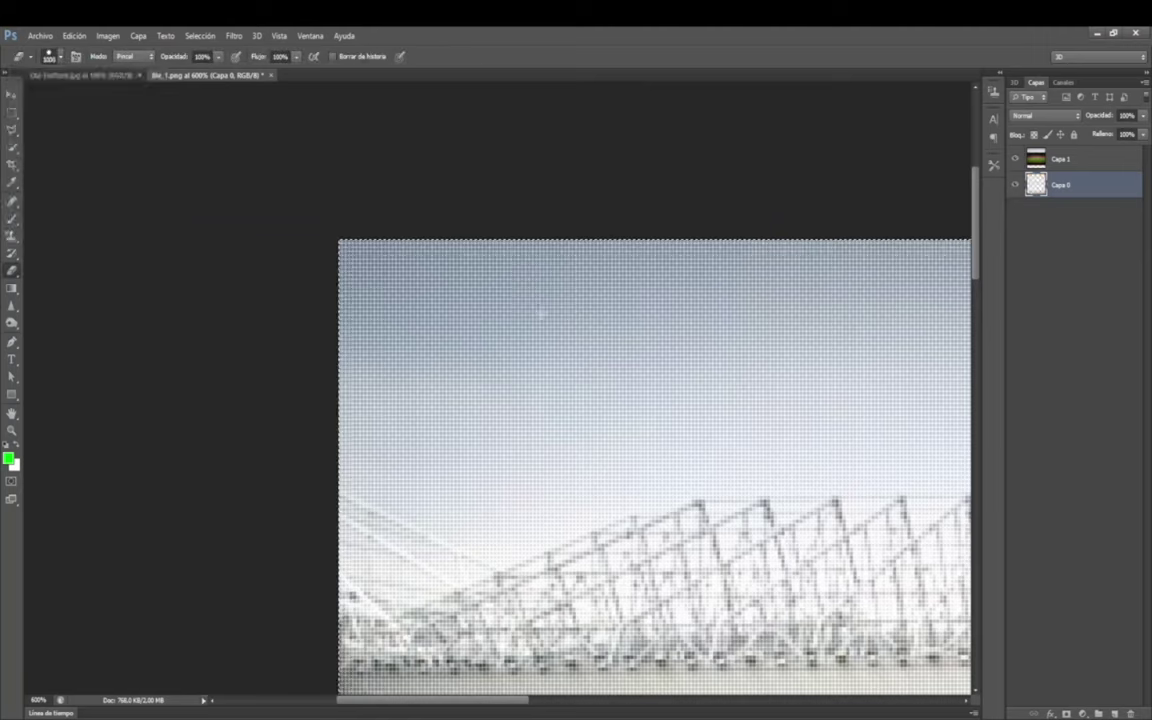
pyautogui.click(12, 112)
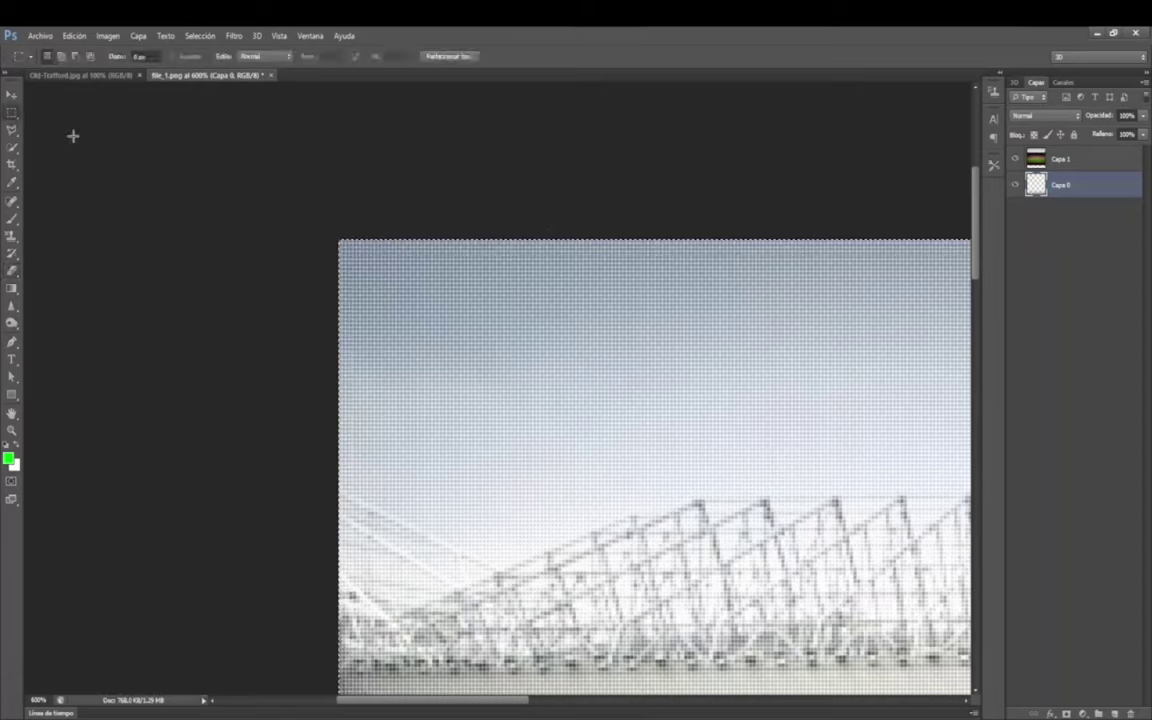
pyautogui.rightClick(427, 312)
pyautogui.click(450, 313)
pyautogui.click(12, 94)
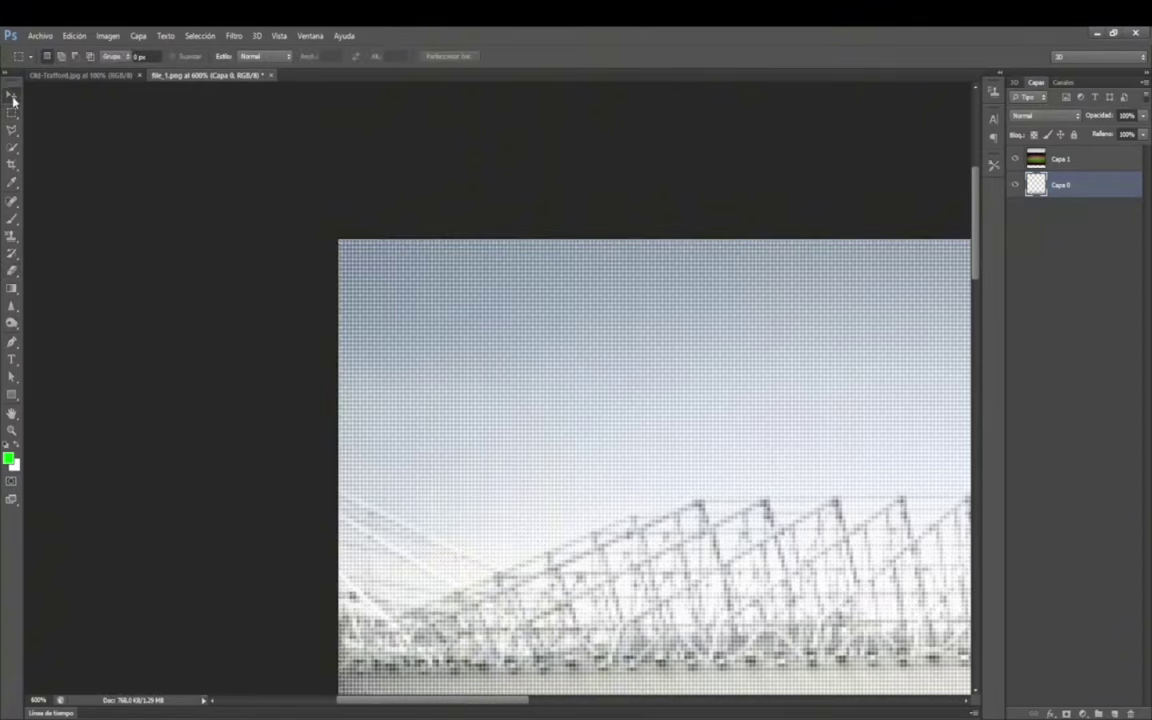
# Hide the stadium layer Capa 1 at 100% zoom to check what remains on Capa 0
pyautogui.click(38, 700)
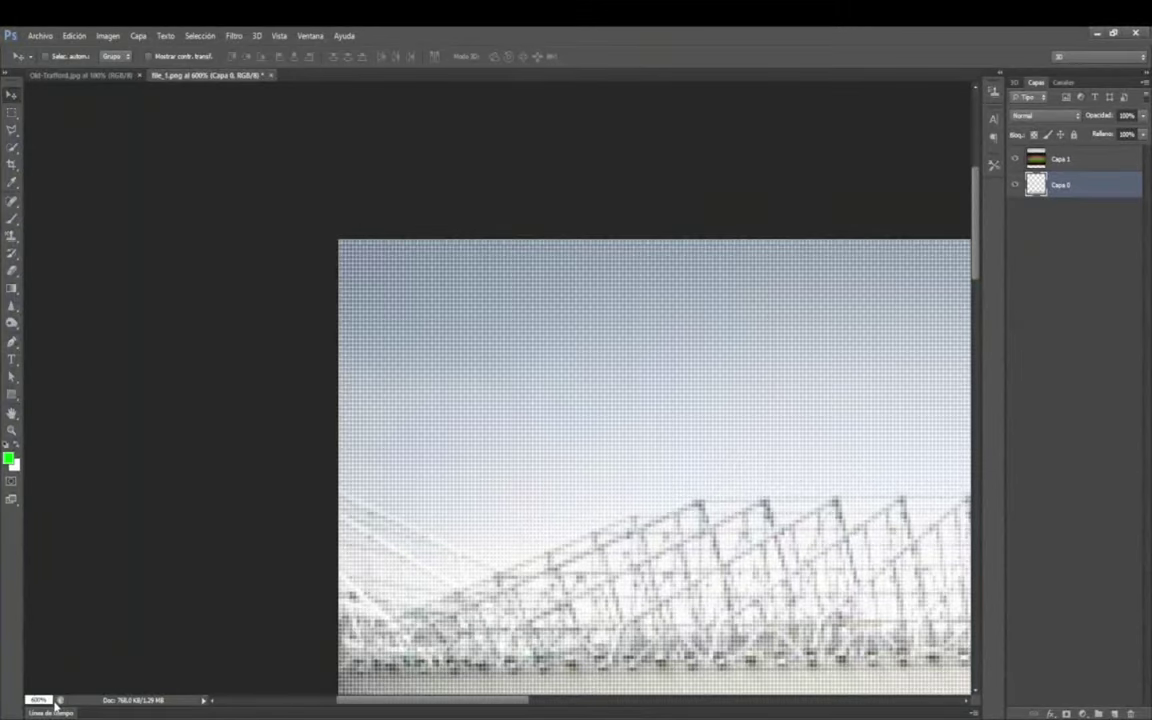
pyautogui.write('100')
pyautogui.press('Return')
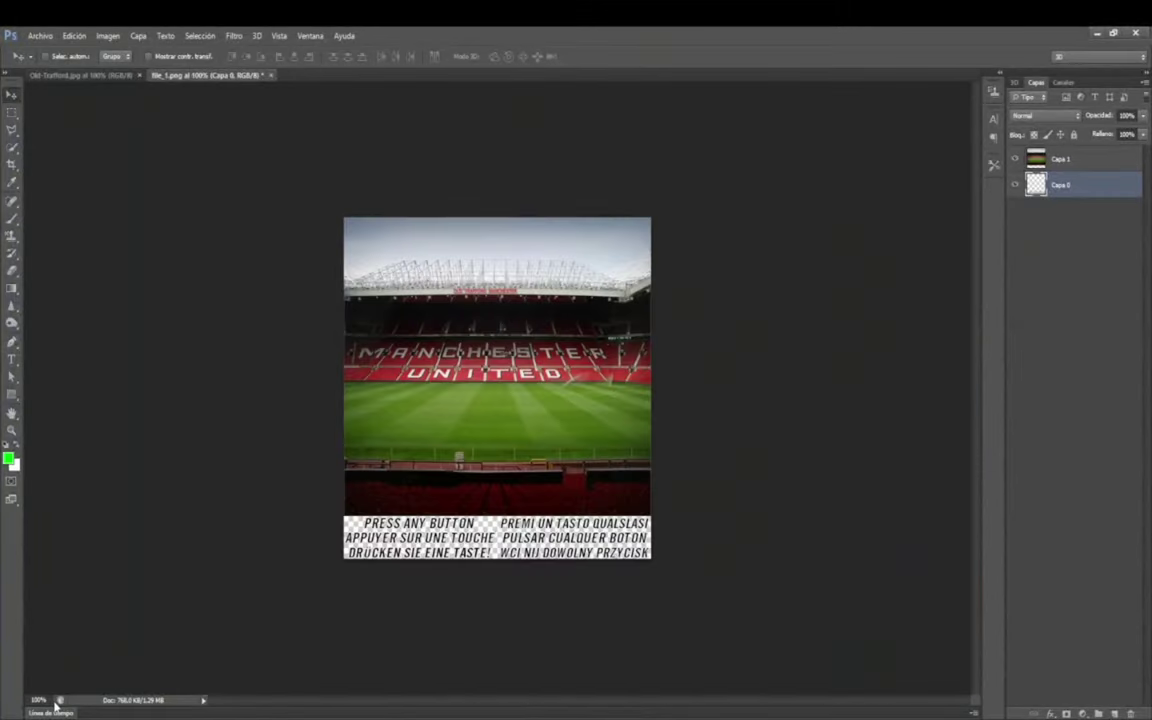
pyautogui.click(1017, 160)
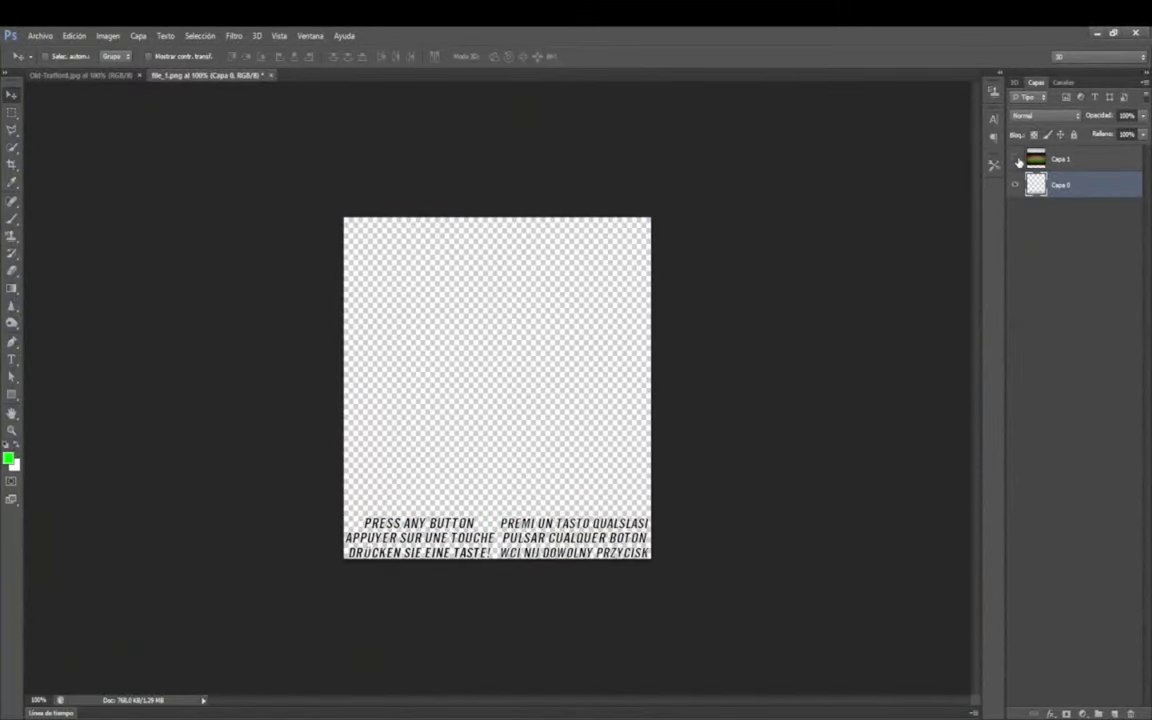
# Show the stadium layer Capa 1 again and set the foreground colour to black (000000) for text over the prompt area
pyautogui.click(1017, 160)
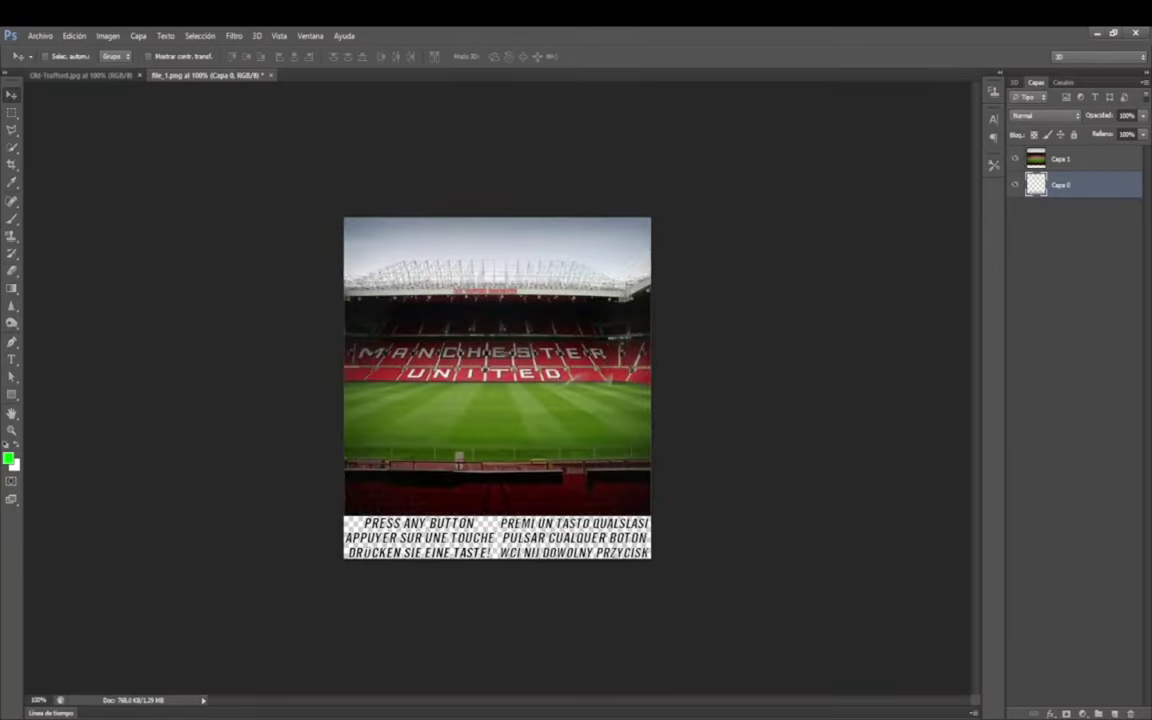
pyautogui.click(11, 430)
pyautogui.click(570, 564)
pyautogui.moveTo(568, 563); pyautogui.dragTo(566, 517)
pyautogui.scroll(1, 566, 517)
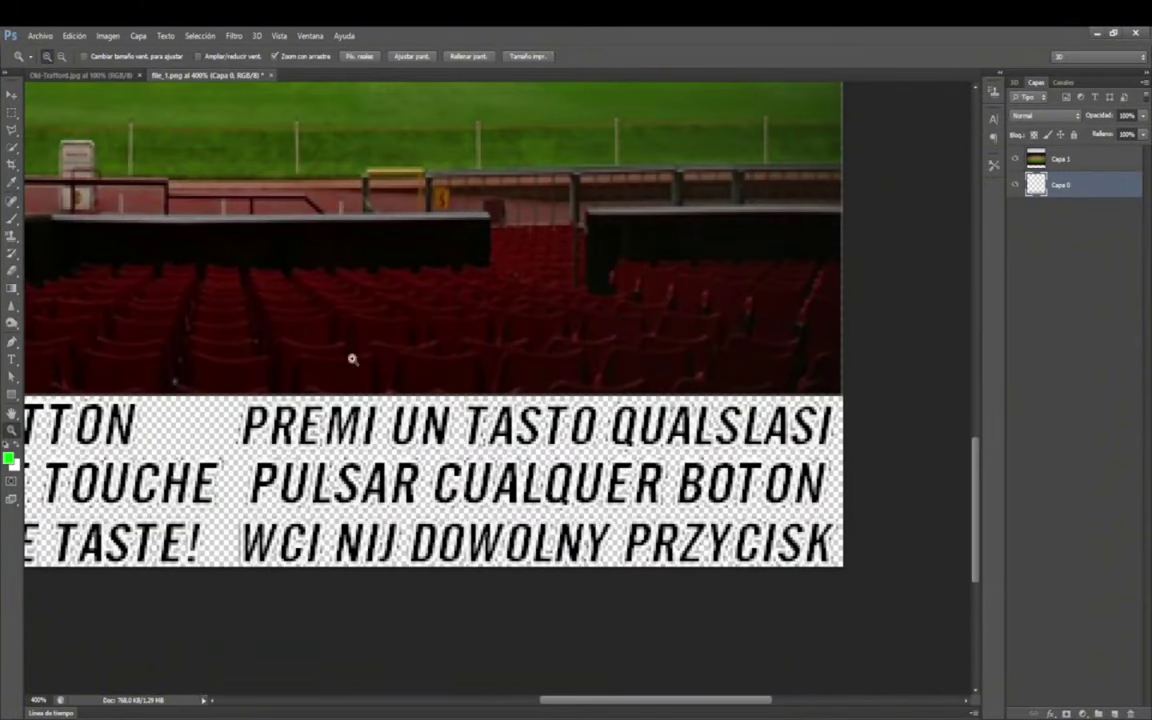
pyautogui.press('t')
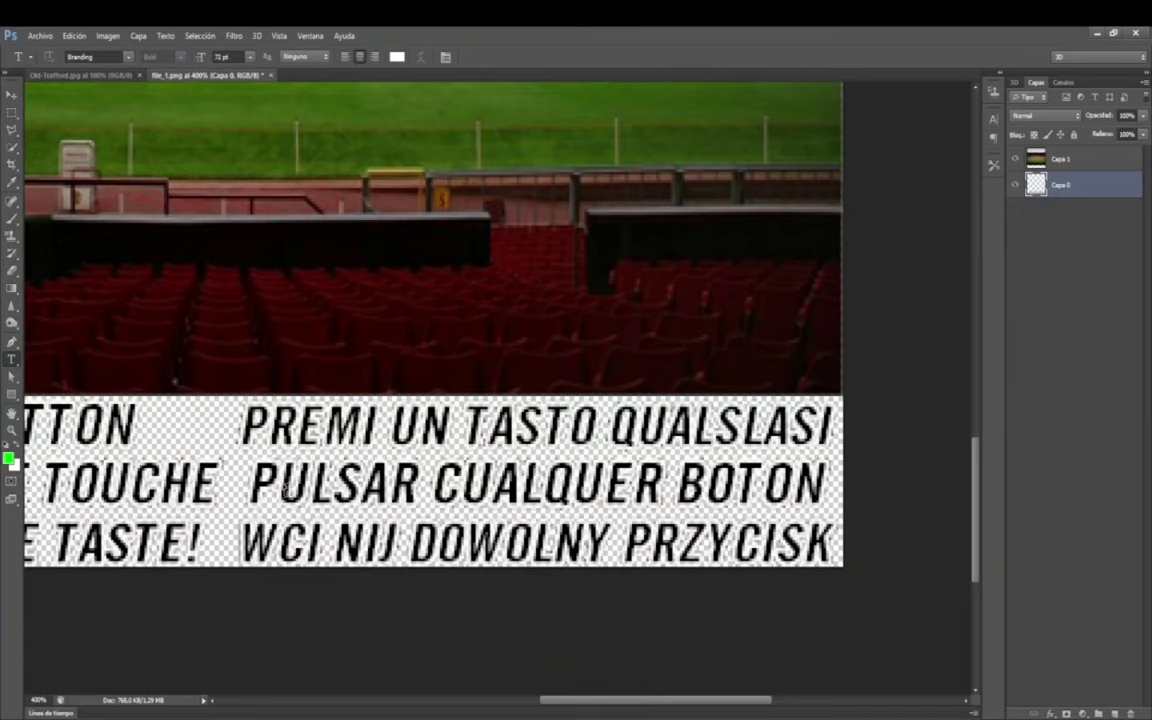
pyautogui.click(17, 448)
pyautogui.click(9, 457)
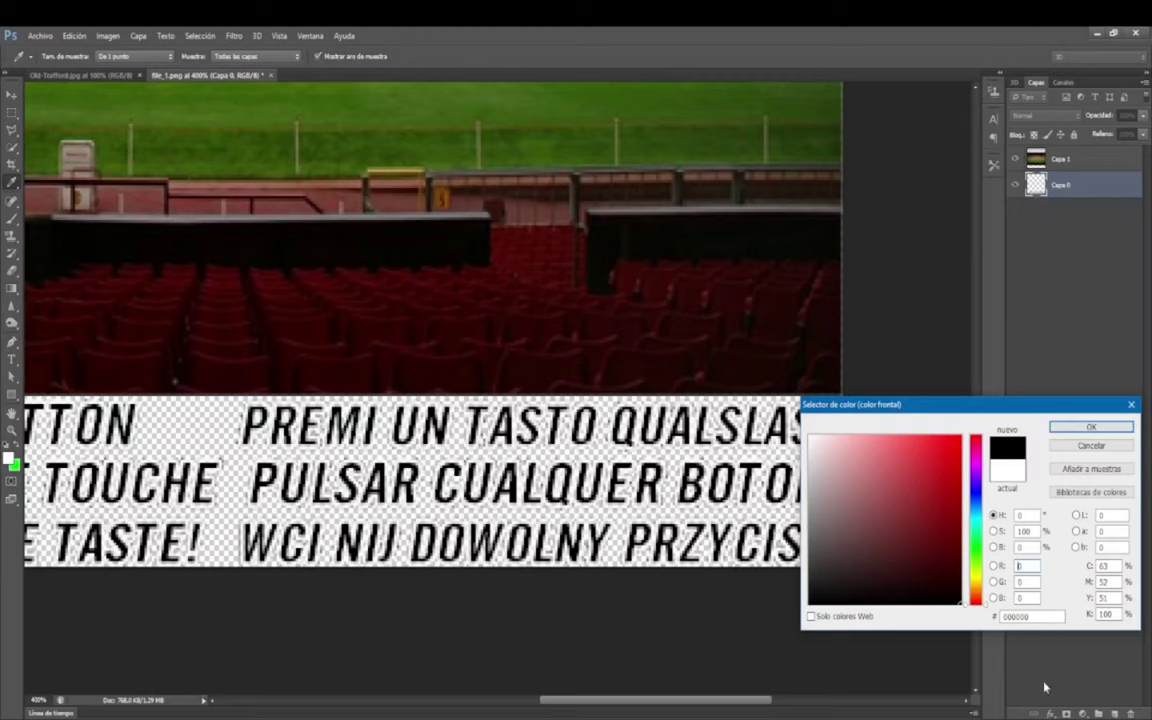
pyautogui.press('Return')
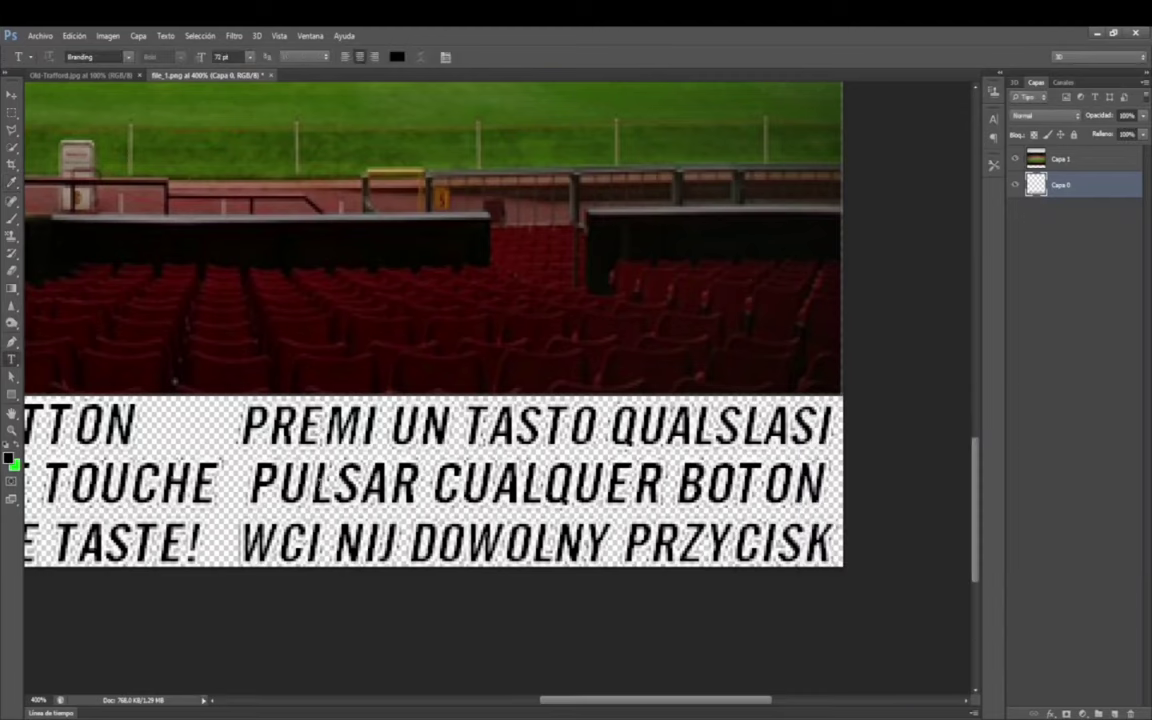
# Add the text "Pulsar un botón" in 72 pt Branding and move it over the Spanish prompt line
pyautogui.click(292, 444)
pyautogui.write('Puls')
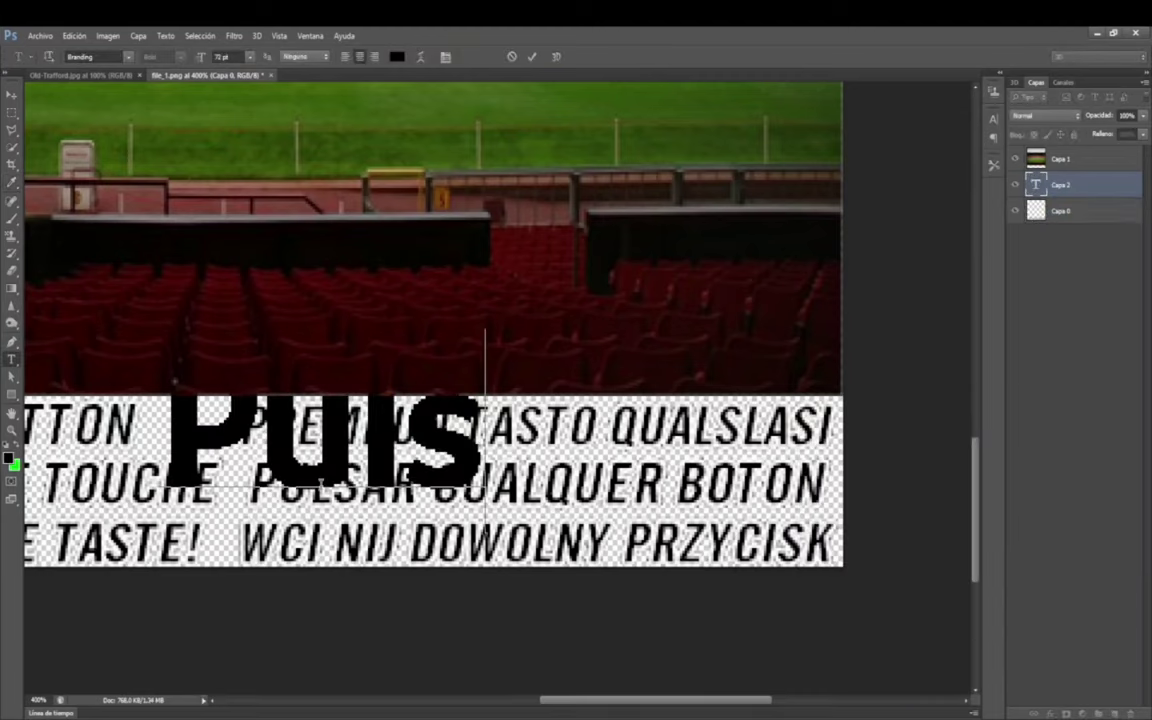
pyautogui.write('ar un bo')
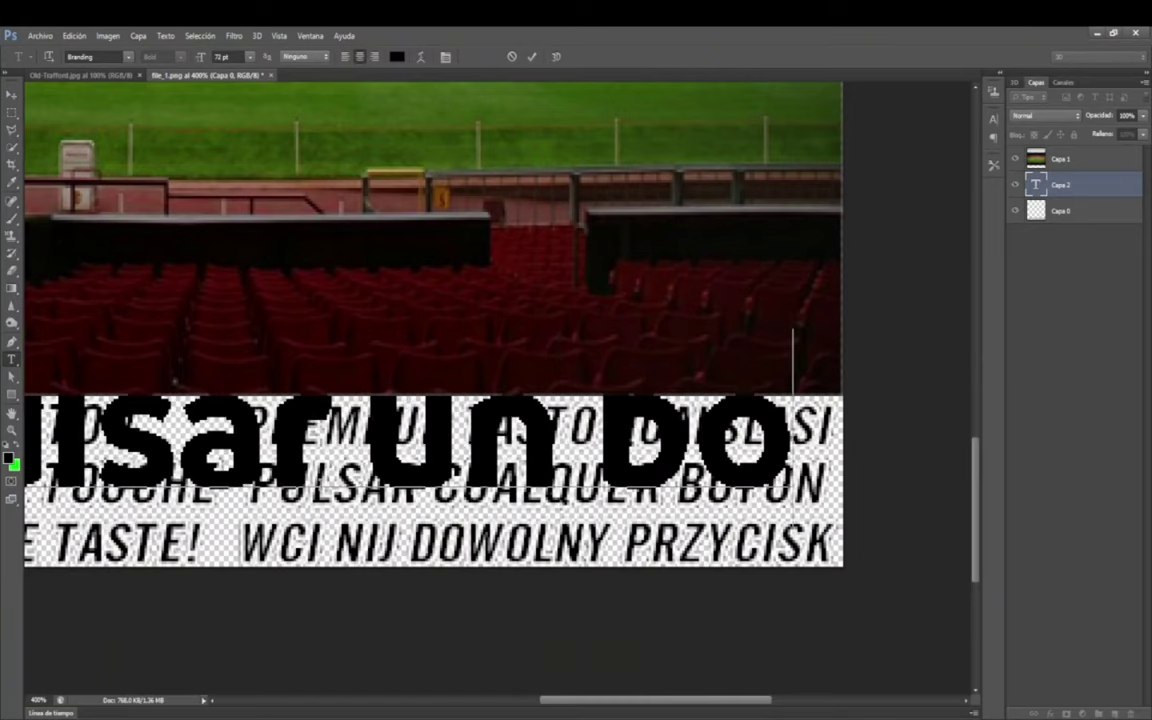
pyautogui.write('to')
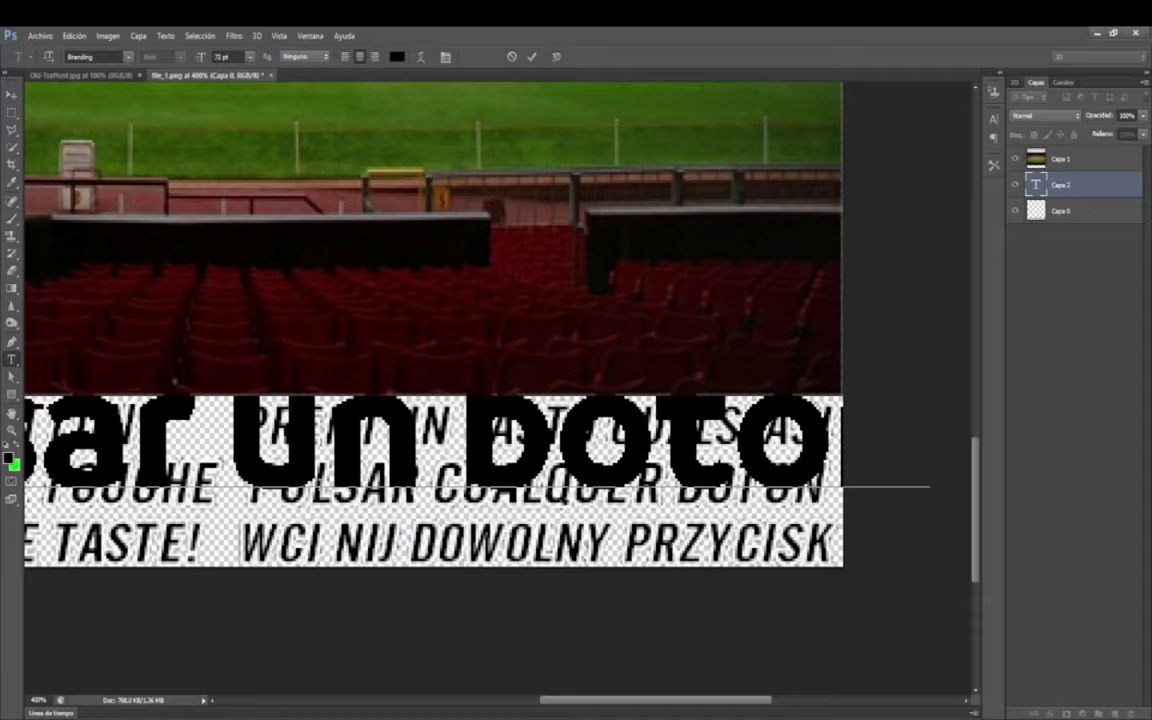
pyautogui.click(12, 93)
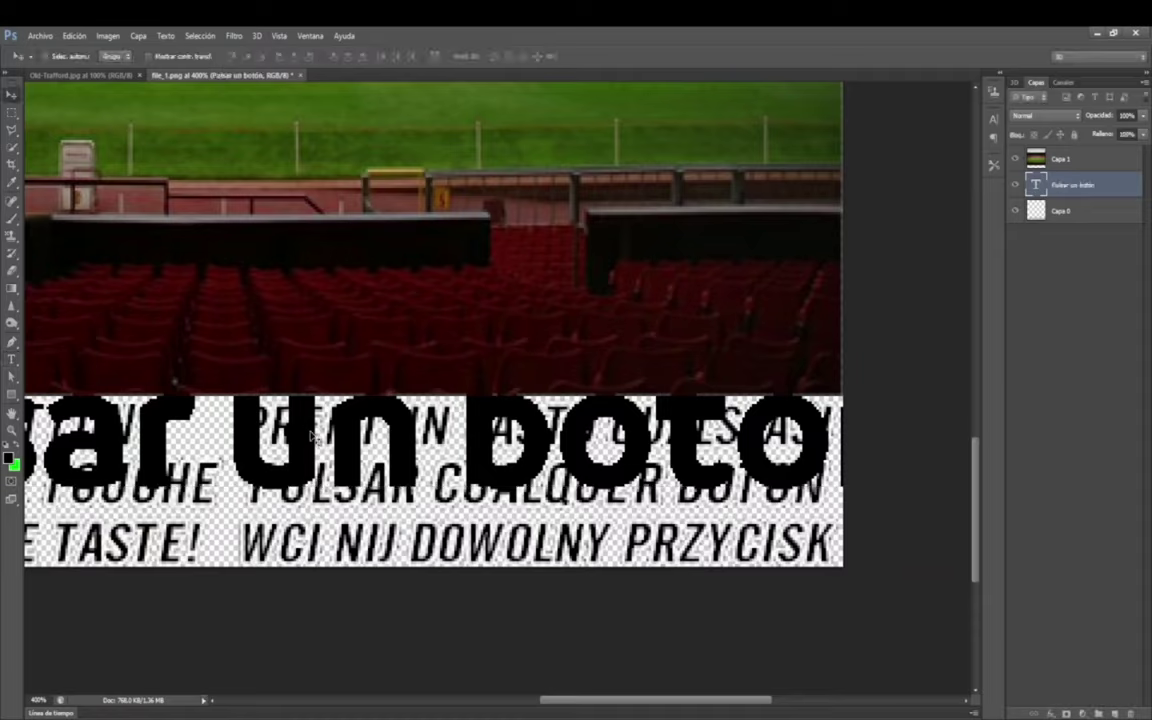
pyautogui.moveTo(312, 436); pyautogui.dragTo(577, 471)
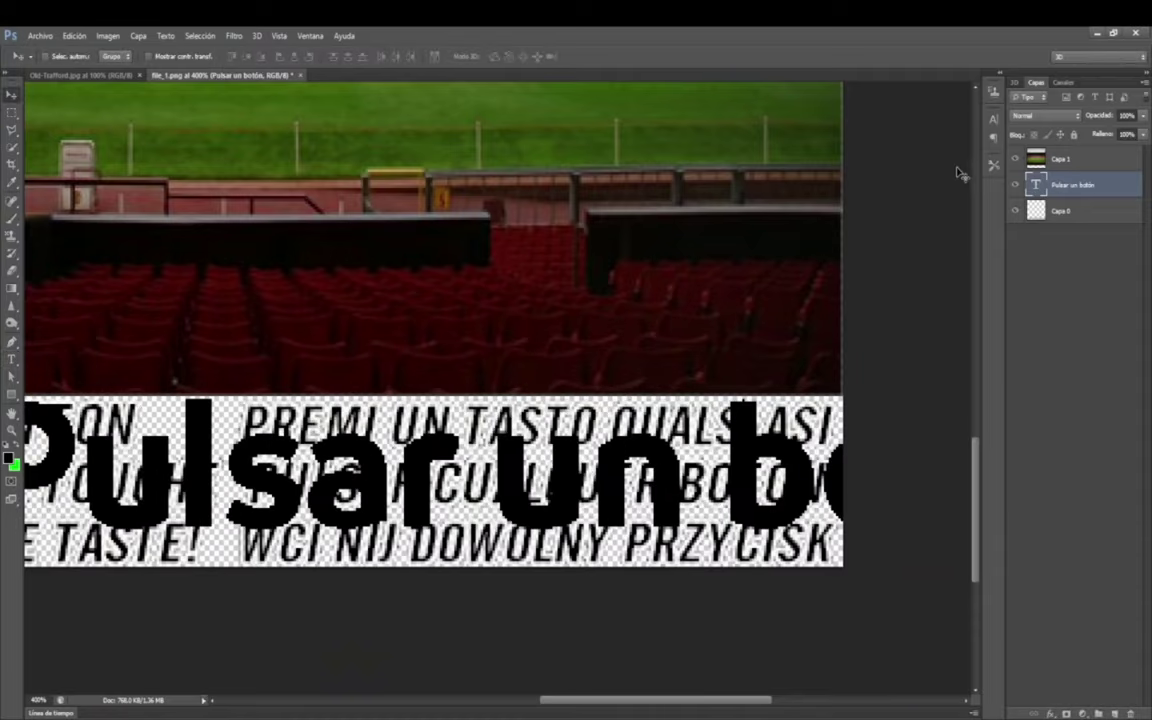
# Apply a white 2 px outer stroke to the "Pulsar un botón" text layer
pyautogui.rightClick(1067, 194)
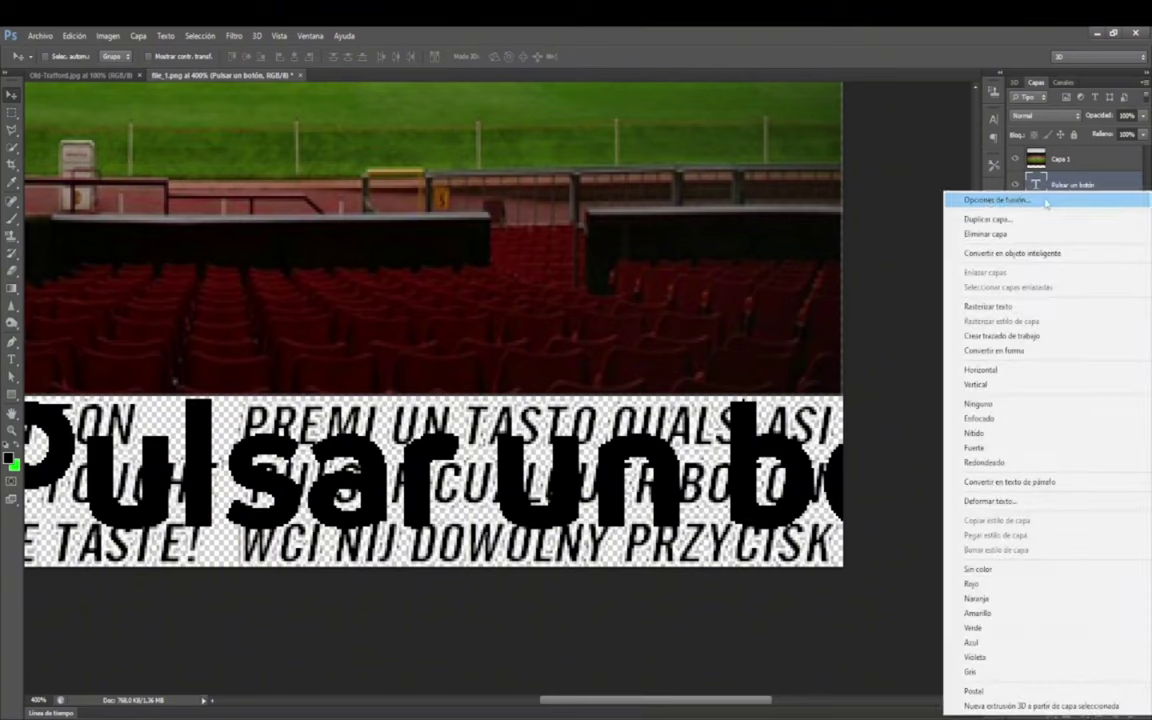
pyautogui.click(1025, 201)
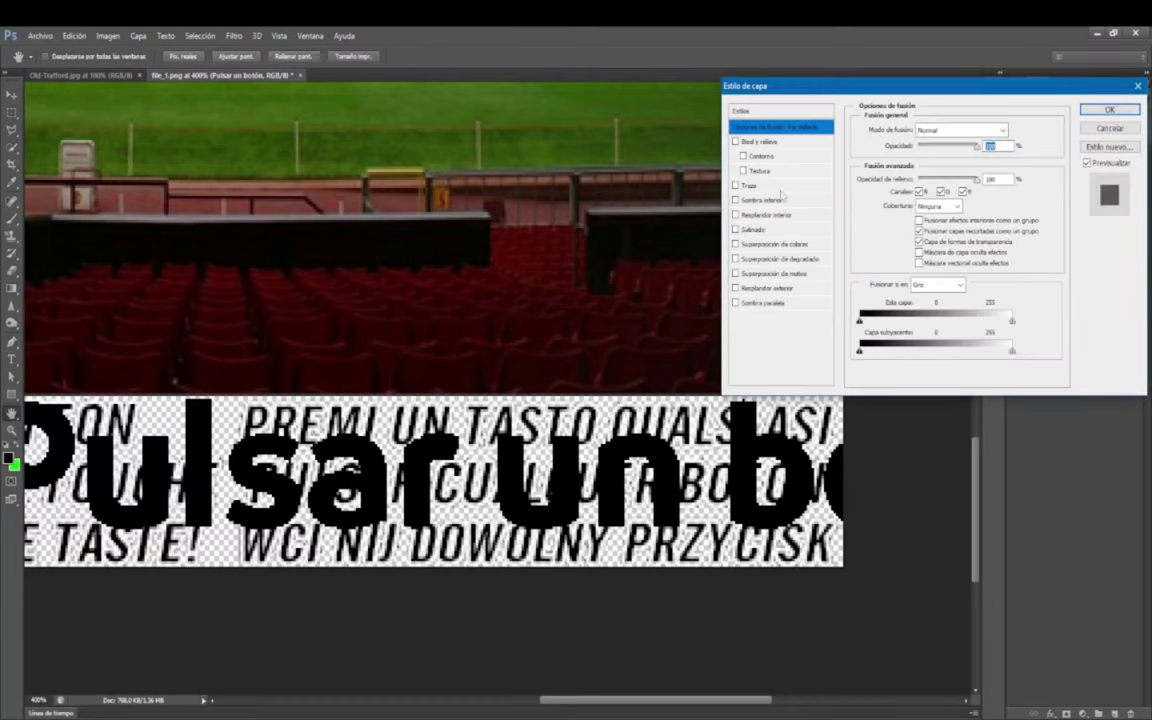
pyautogui.click(750, 186)
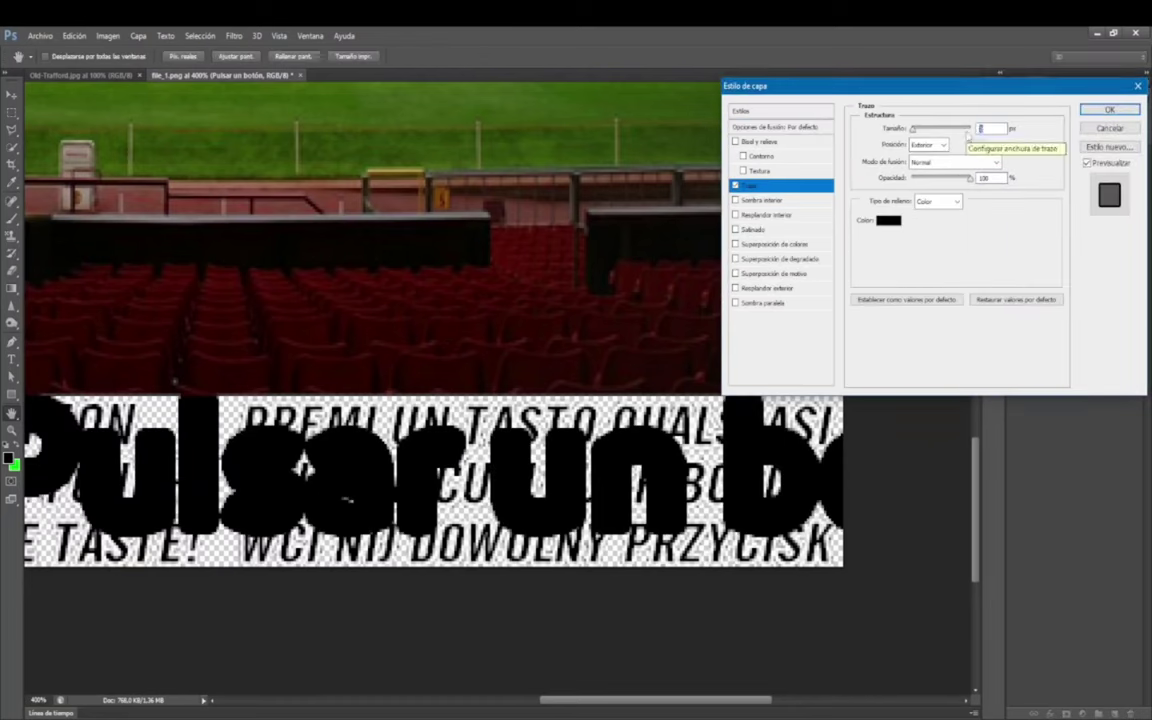
pyautogui.write('2')
pyautogui.click(888, 220)
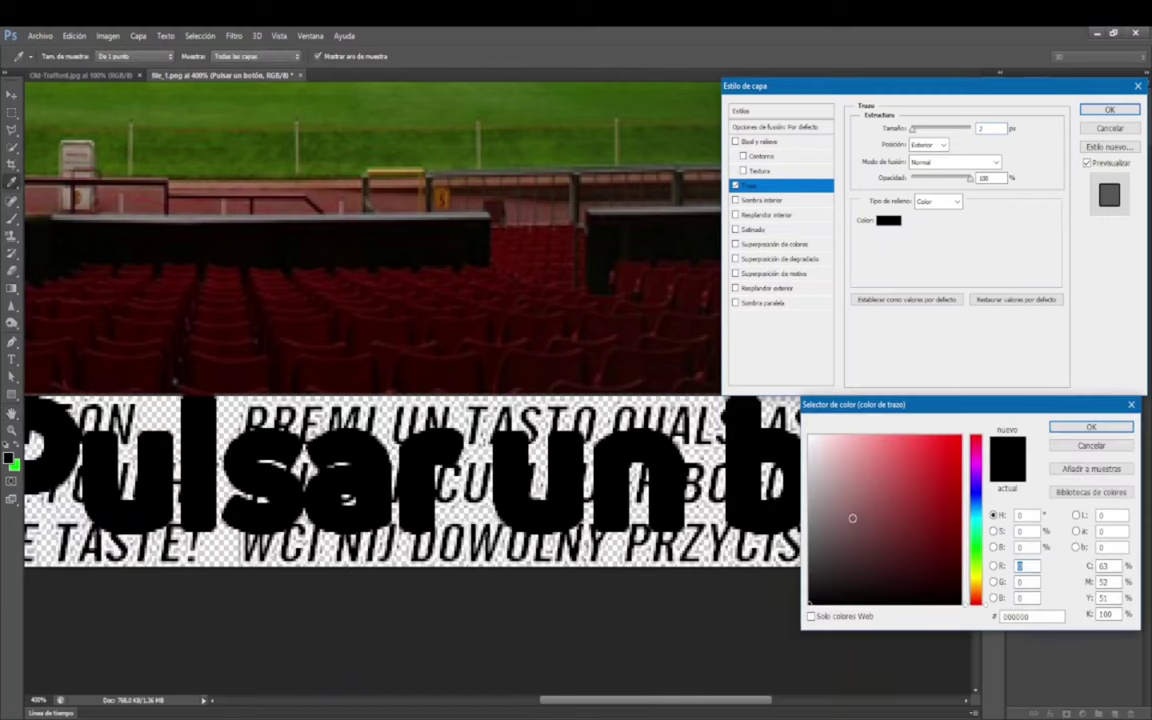
pyautogui.click(811, 437)
pyautogui.press('Return')
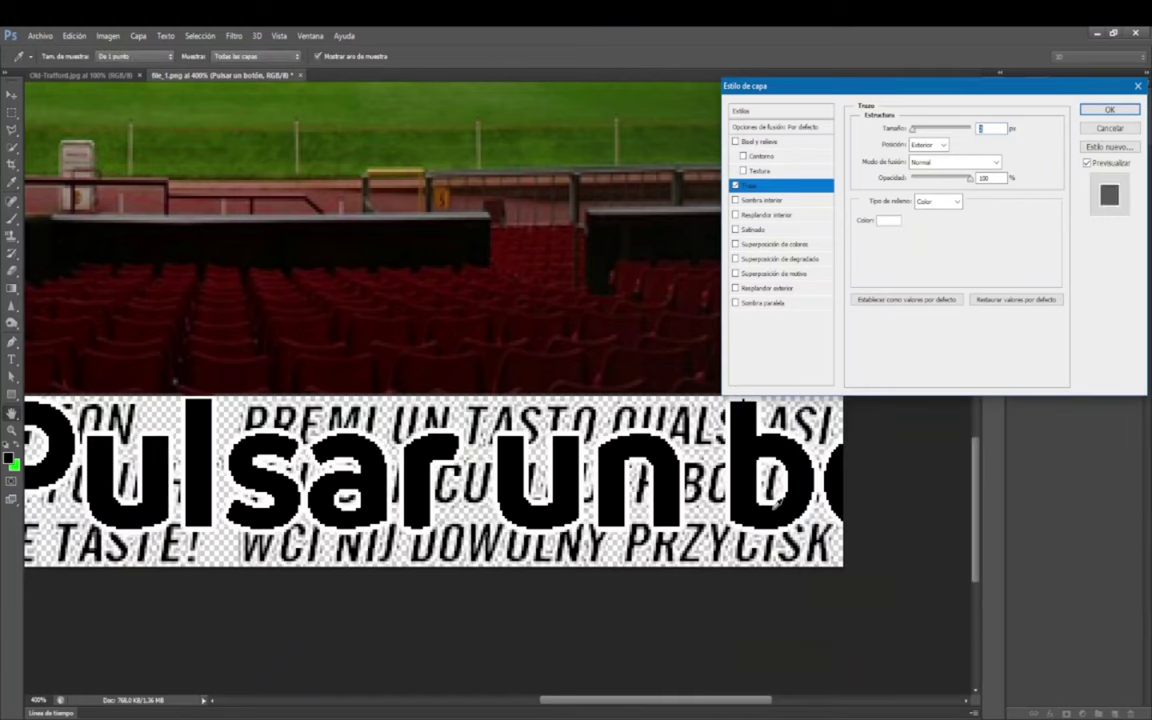
pyautogui.press('Return')
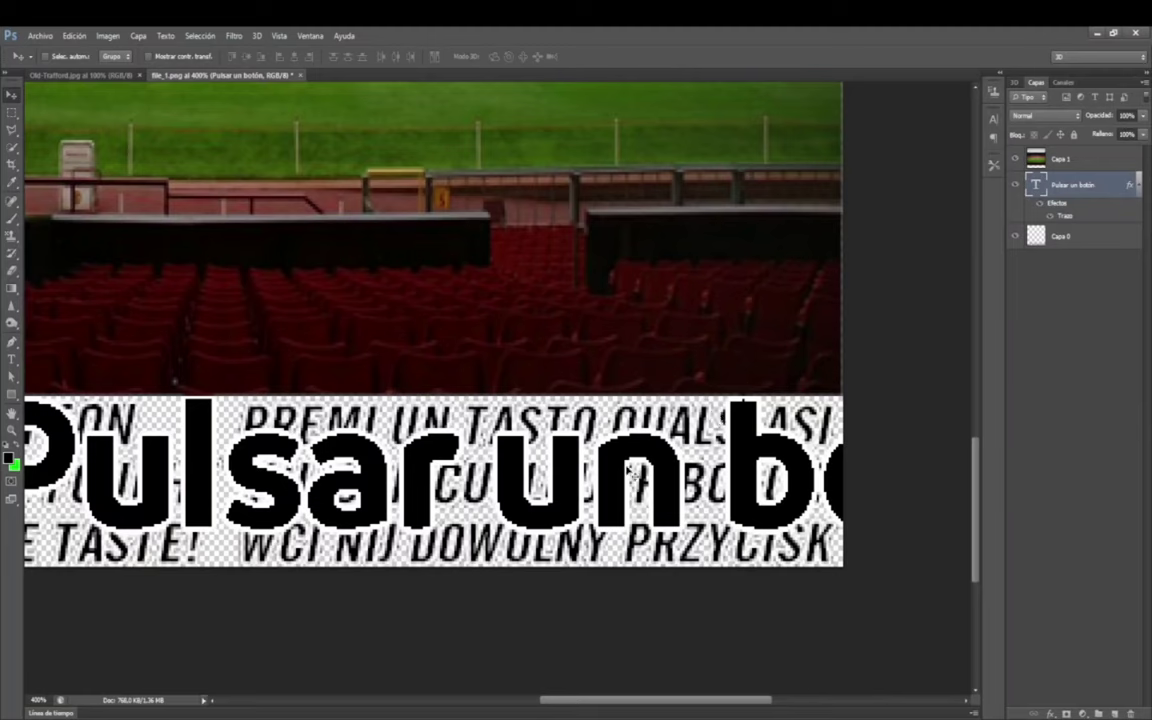
# Scale the "Pulsar un botón" text to cover the Spanish prompt line, about 8.75 cm wide and 28.74% high, and apply the transformation
pyautogui.hotkey('ctrl', 't')
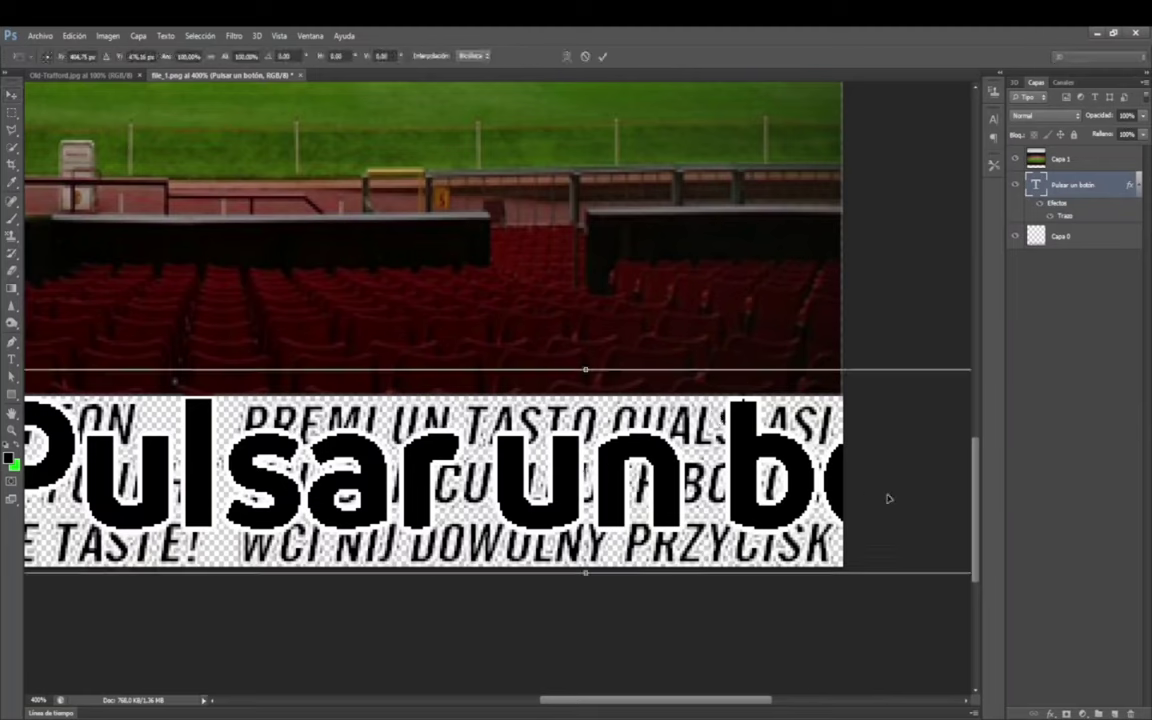
pyautogui.moveTo(887, 498); pyautogui.dragTo(257, 411)
pyautogui.moveTo(500, 470); pyautogui.dragTo(486, 496)
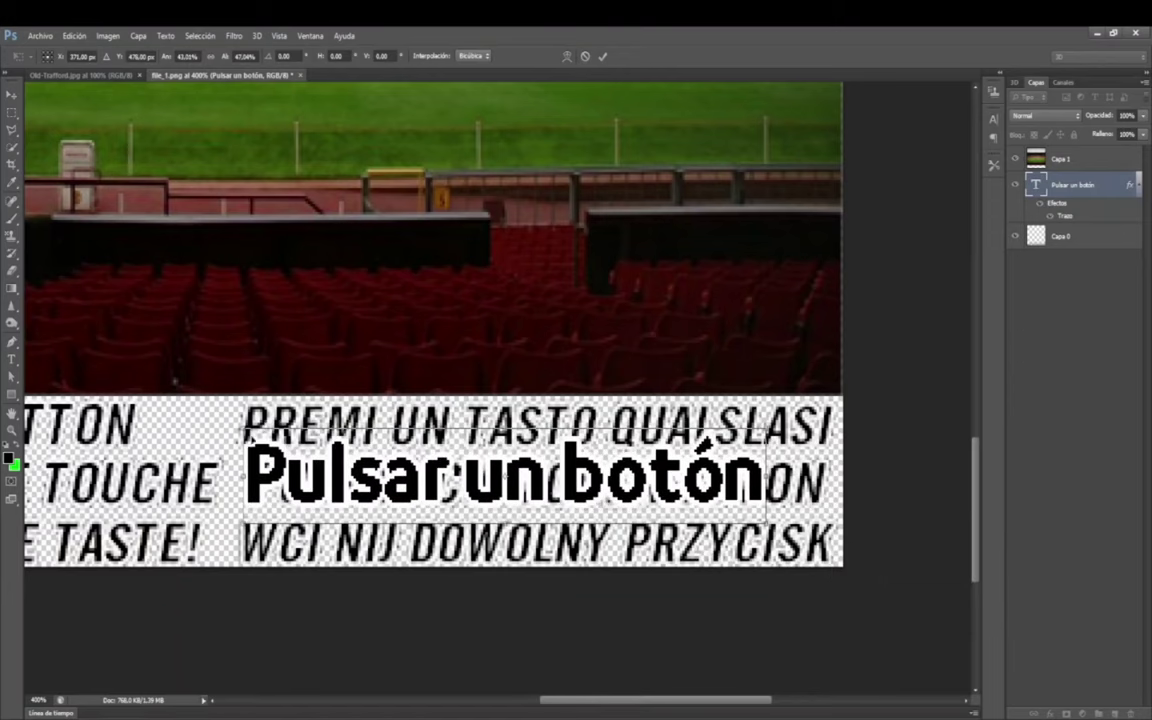
pyautogui.moveTo(243, 433); pyautogui.dragTo(298, 441)
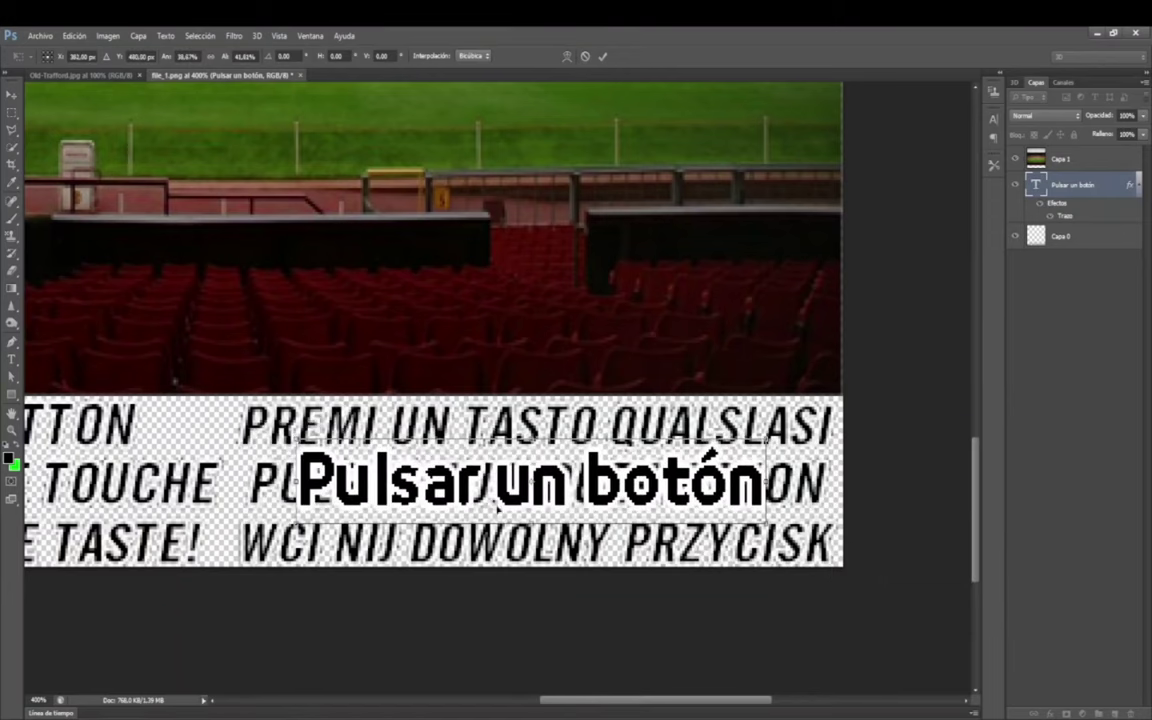
pyautogui.moveTo(530, 522); pyautogui.dragTo(530, 514)
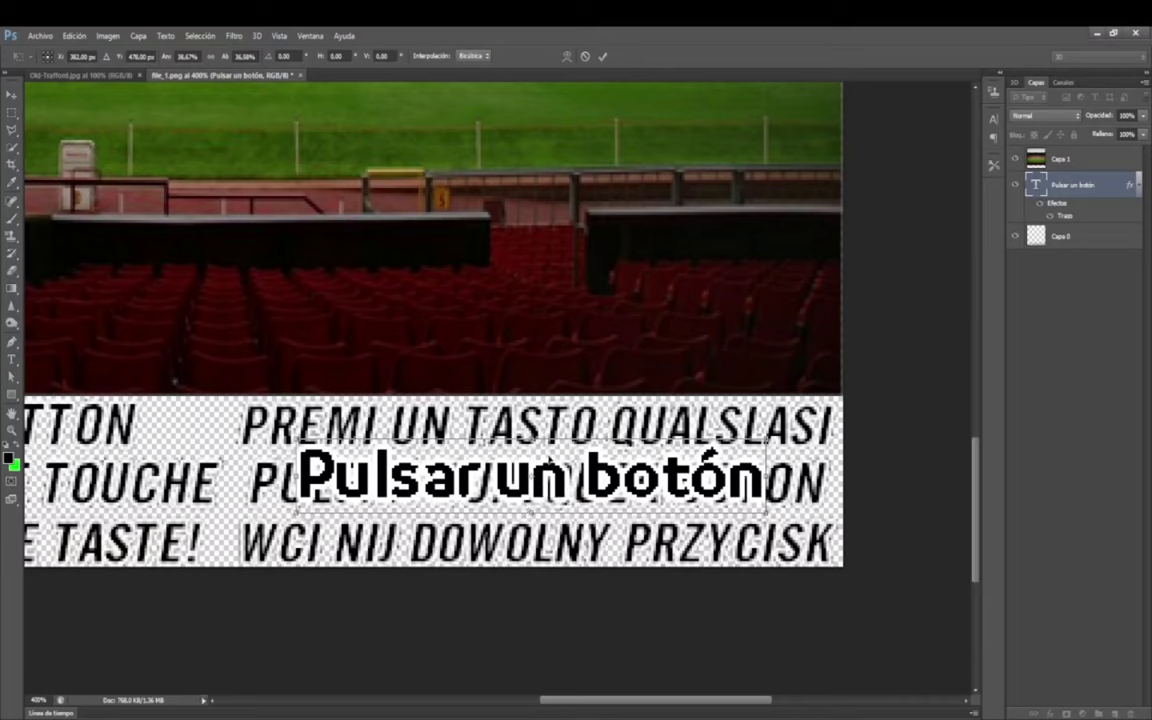
pyautogui.moveTo(530, 442); pyautogui.dragTo(532, 453)
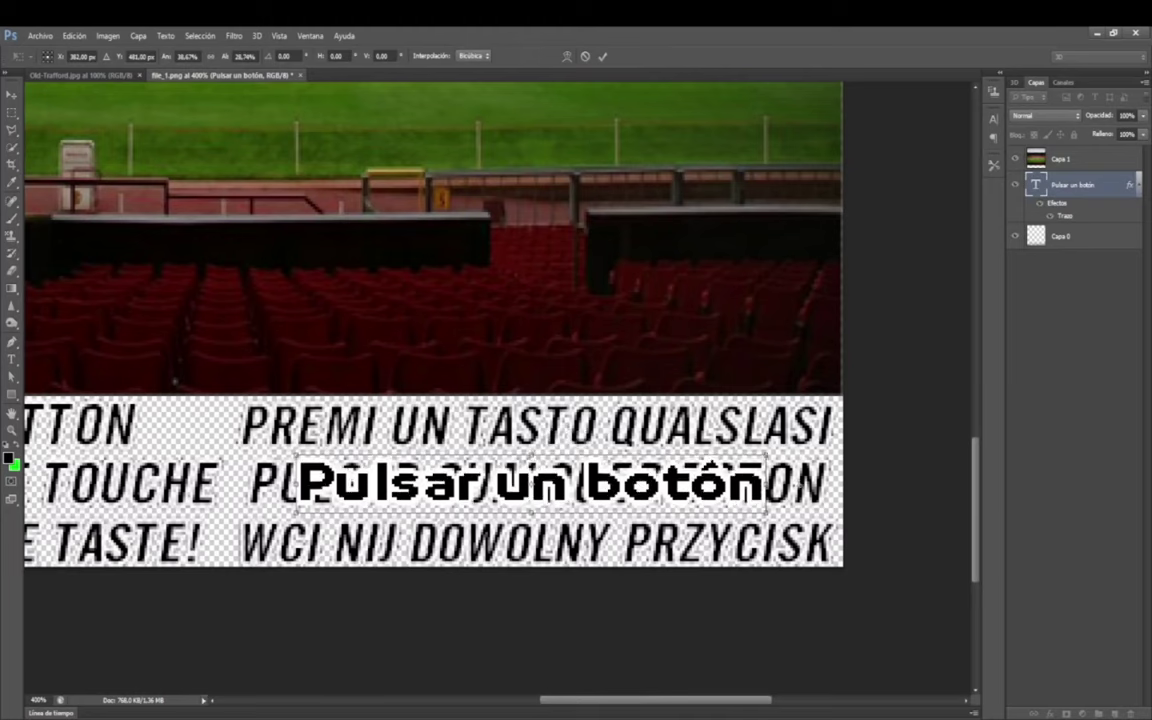
pyautogui.moveTo(765, 484); pyautogui.dragTo(836, 484)
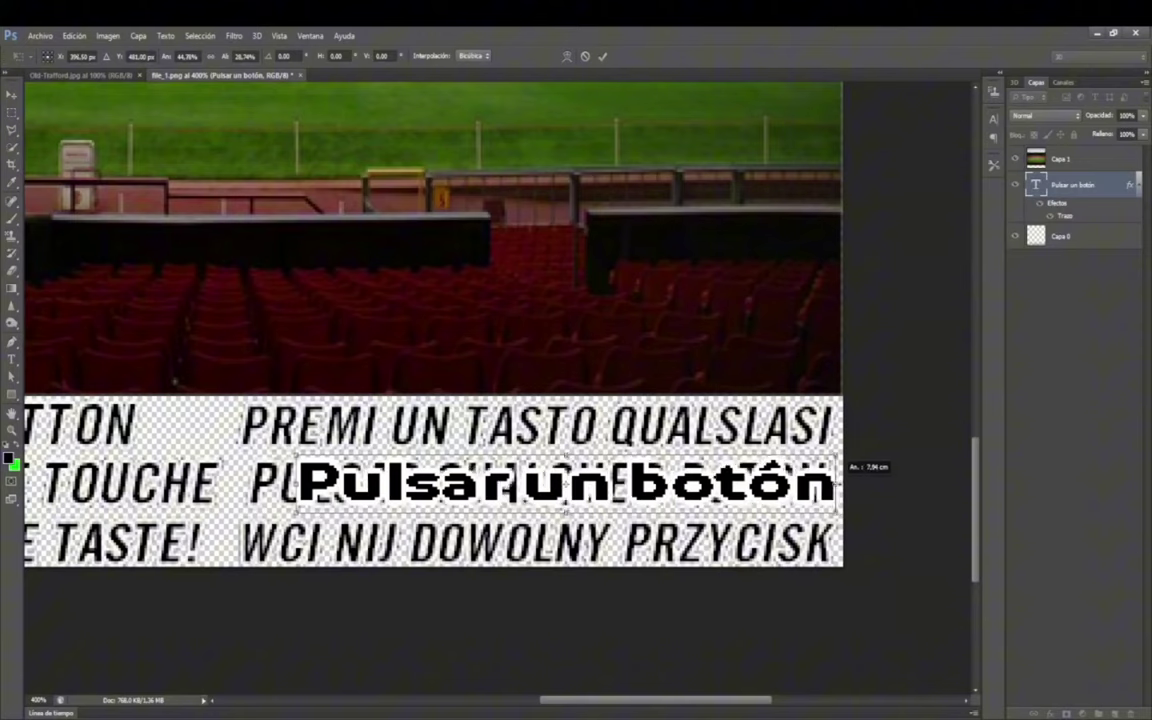
pyautogui.moveTo(298, 484); pyautogui.dragTo(243, 484)
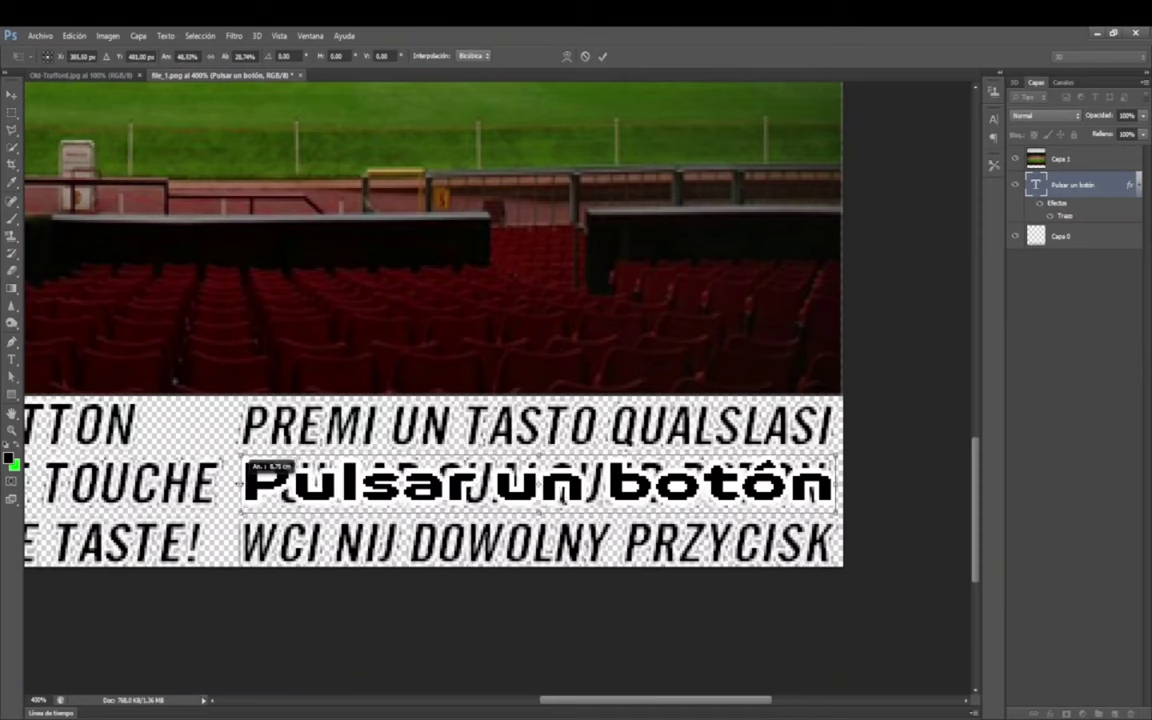
pyautogui.click(12, 94)
pyautogui.click(520, 296)
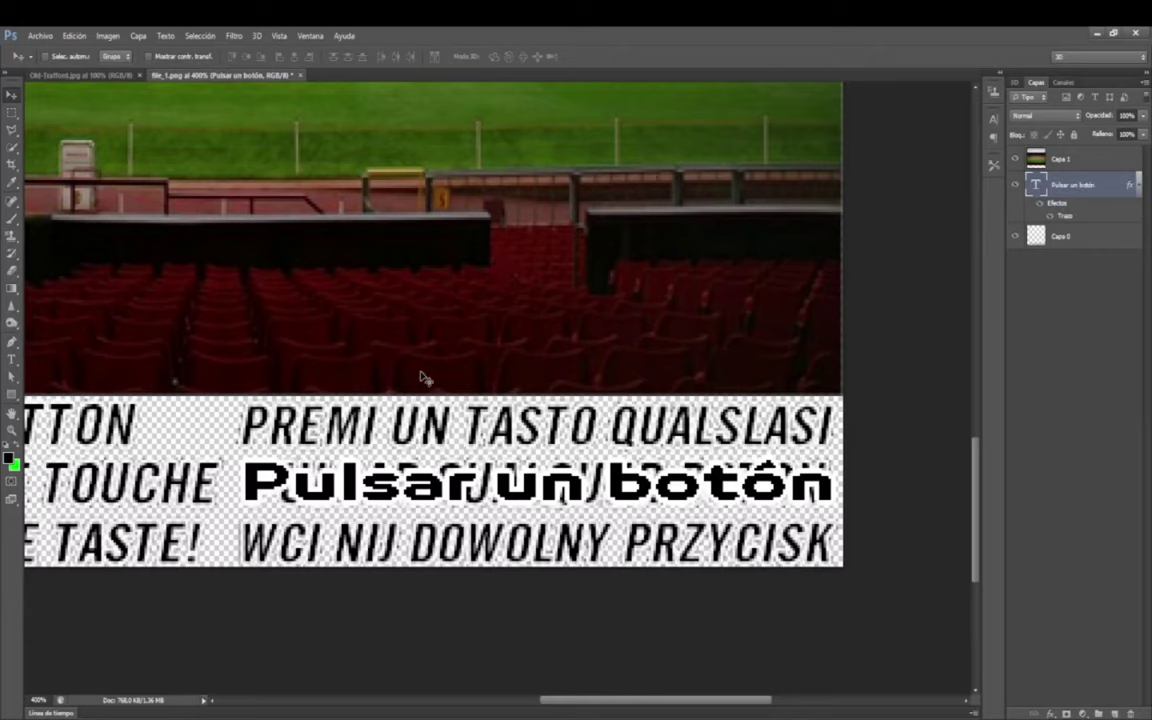
# Select the original "PULSAR CUALQUER BOTON" line on Capa 0, erase it from beneath the new text, and clear the selection
pyautogui.click(12, 115)
pyautogui.click(1080, 238)
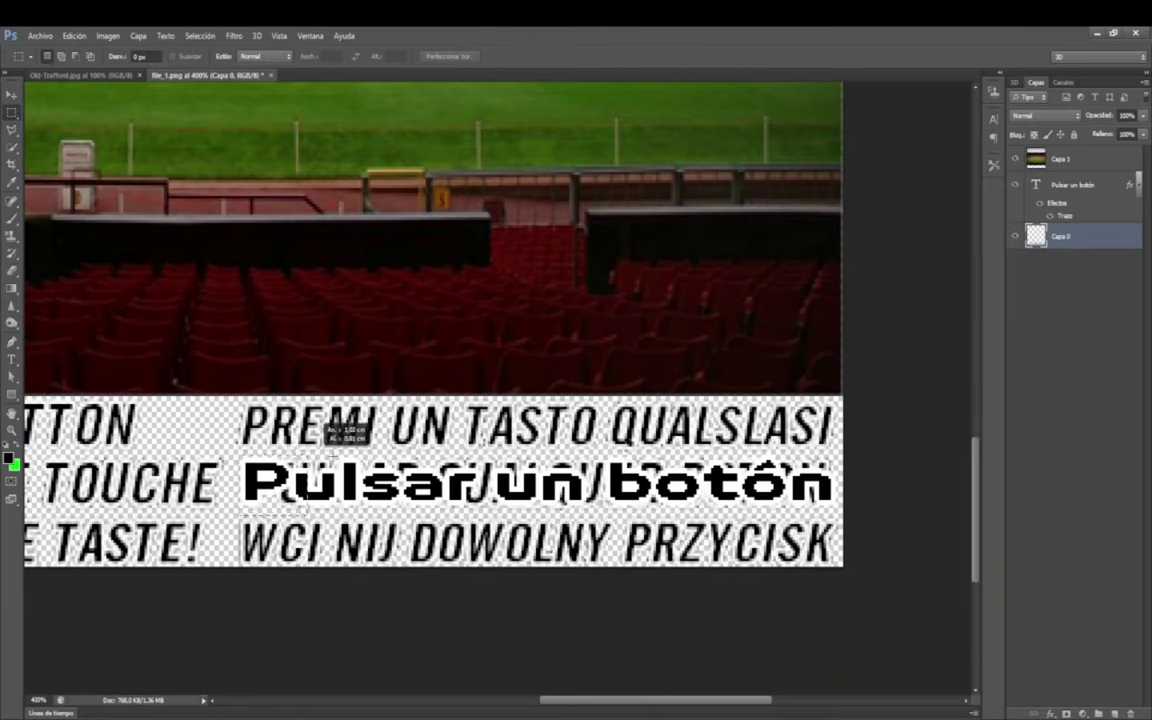
pyautogui.moveTo(846, 452); pyautogui.dragTo(848, 453)
pyautogui.click(11, 269)
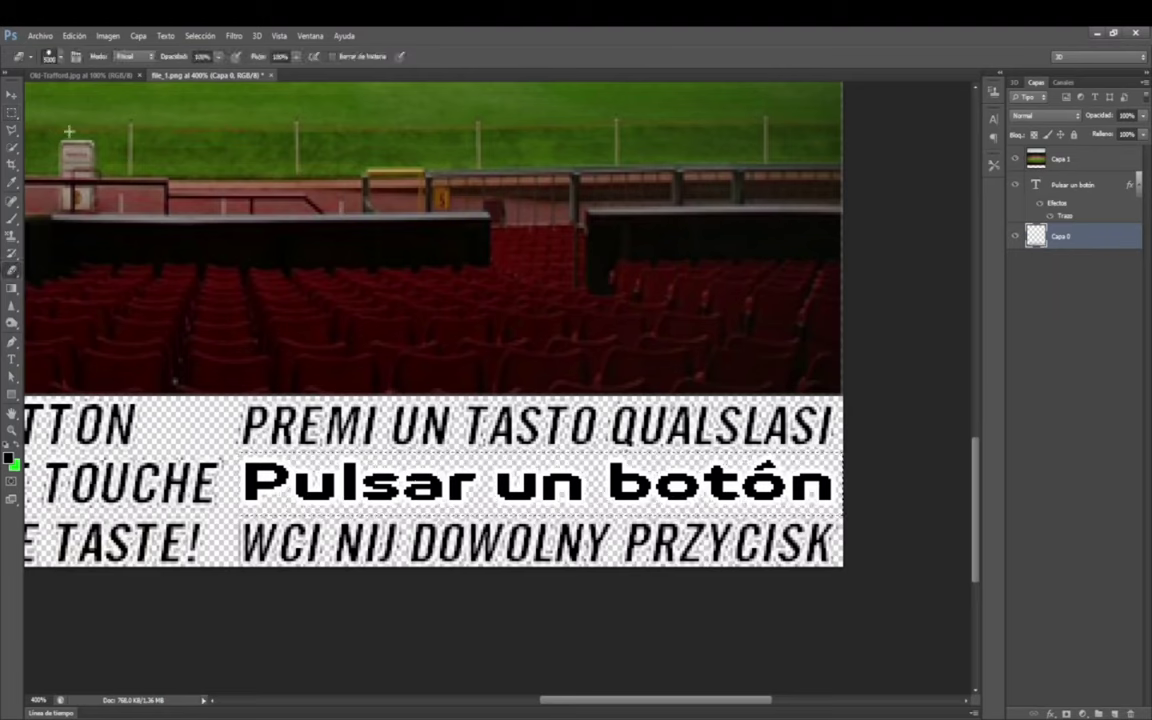
pyautogui.click(11, 111)
pyautogui.rightClick(278, 391)
pyautogui.press('Escape')
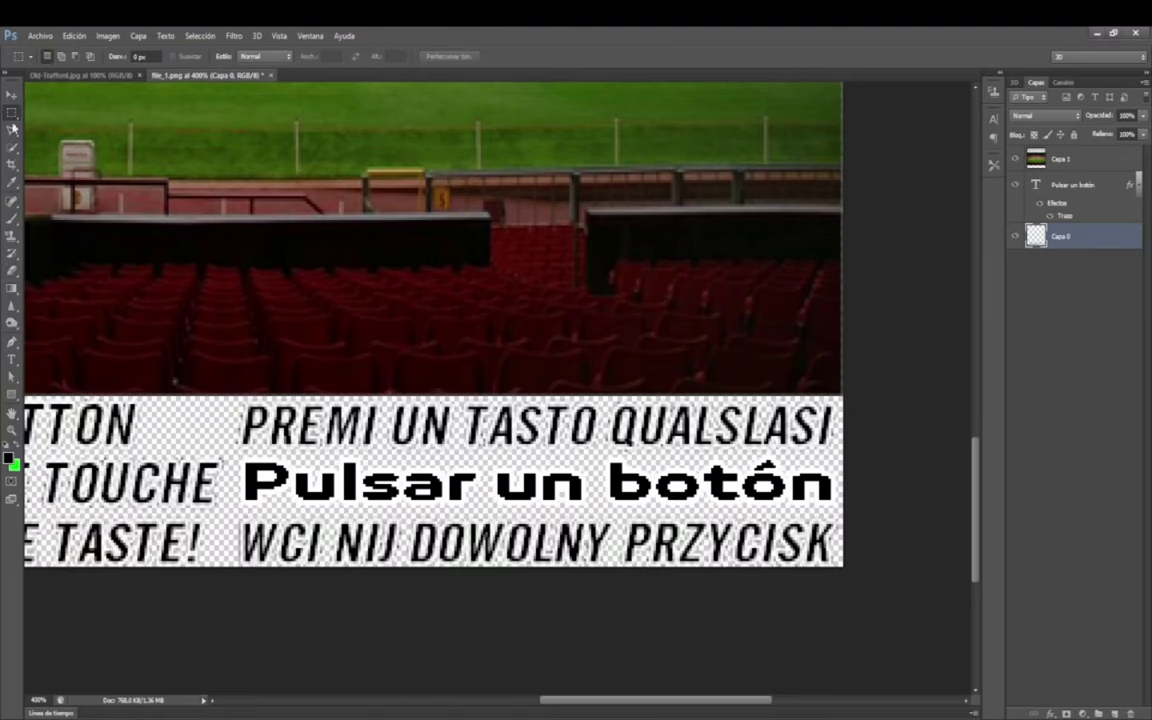
pyautogui.press('v')
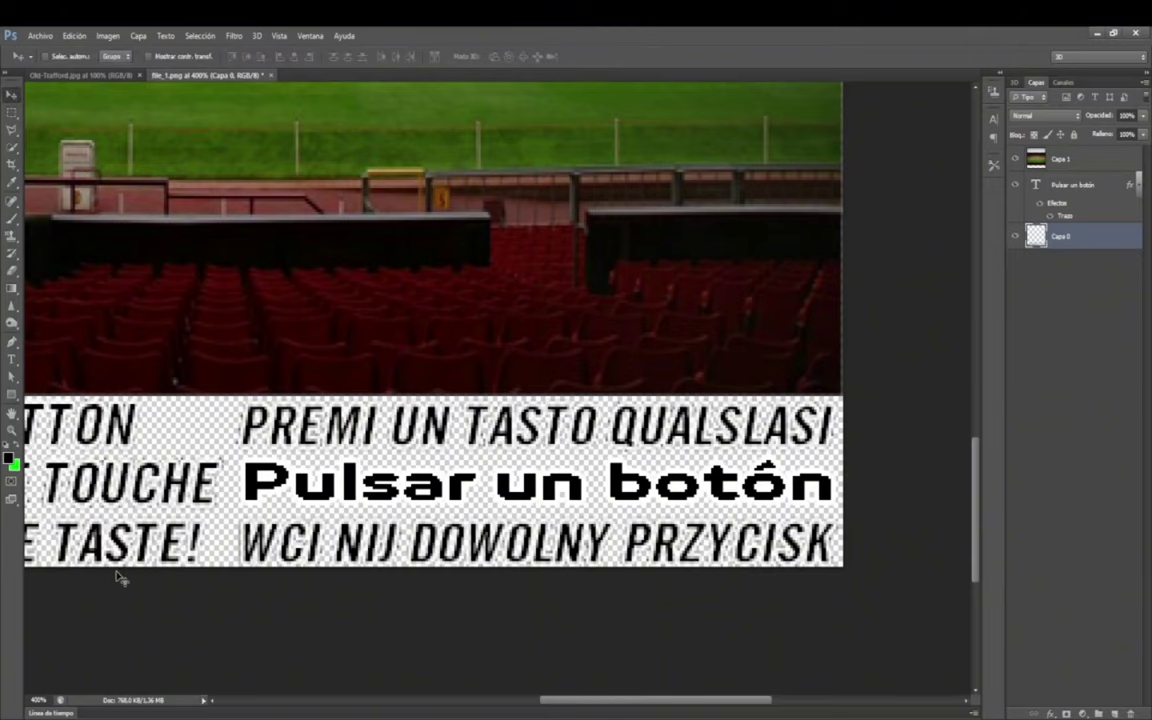
# Merge the layers and convert the image to indexed colour with a Local (Perceptual) palette, 256 colours and transparency
pyautogui.click(38, 700)
pyautogui.write('100')
pyautogui.press('Return')
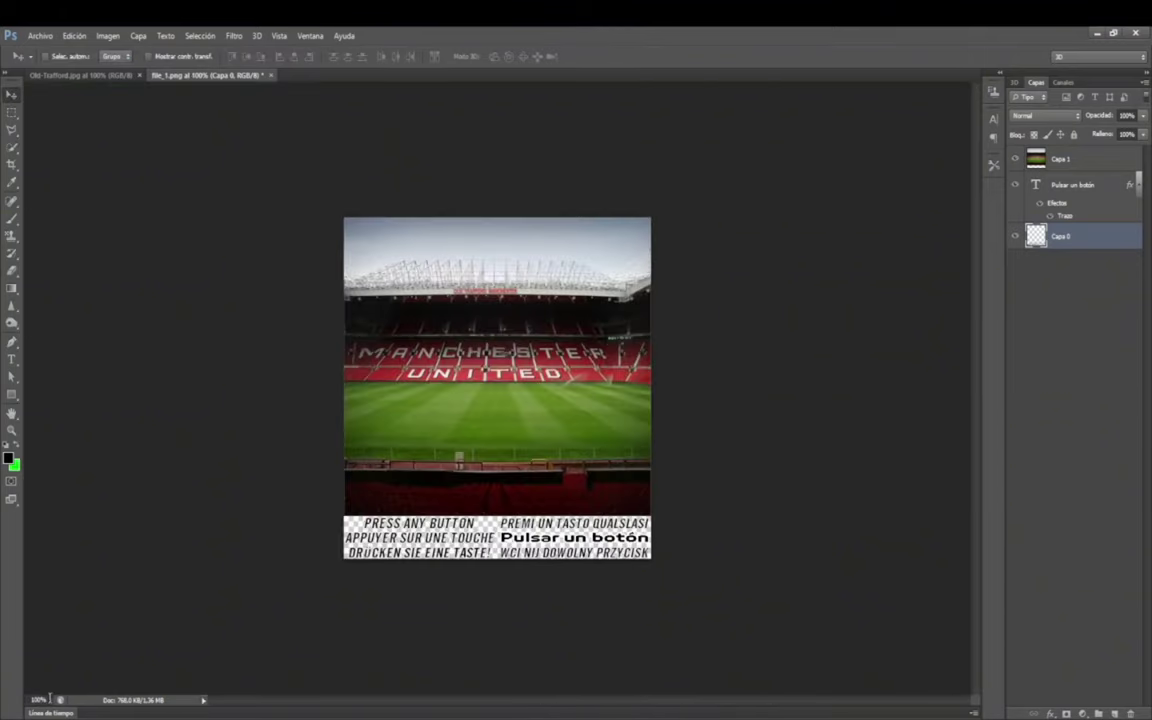
pyautogui.click(108, 37)
pyautogui.moveTo(130, 57)
pyautogui.click(318, 89)
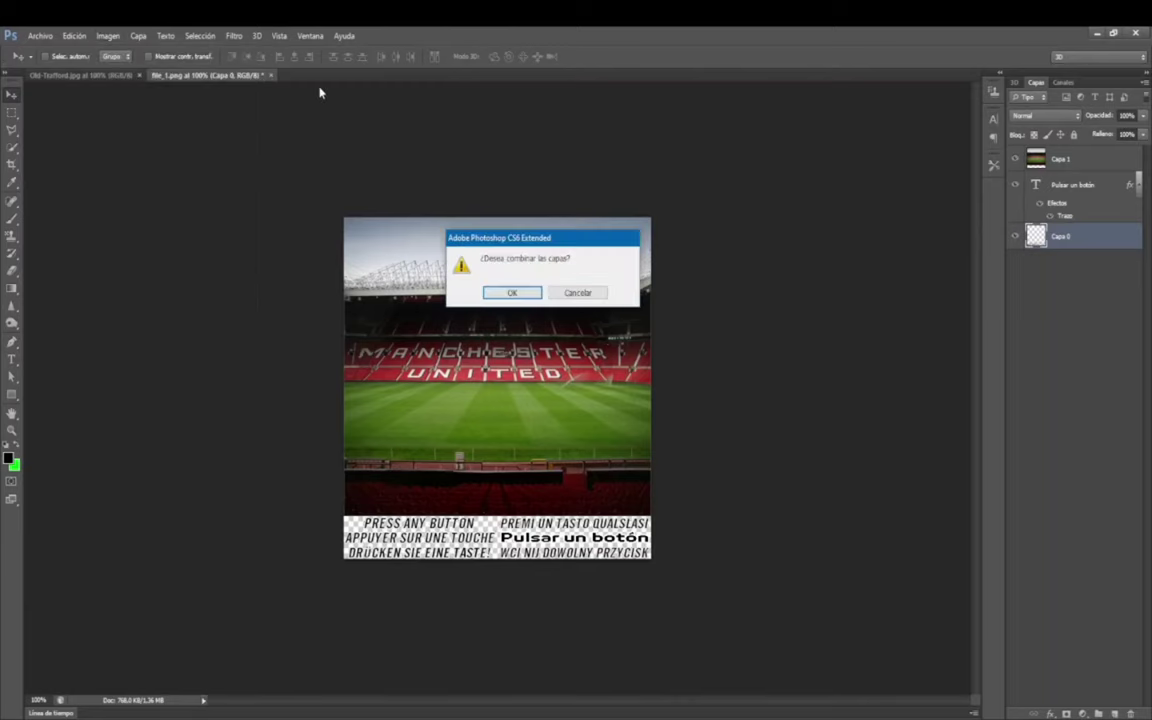
pyautogui.click(493, 293)
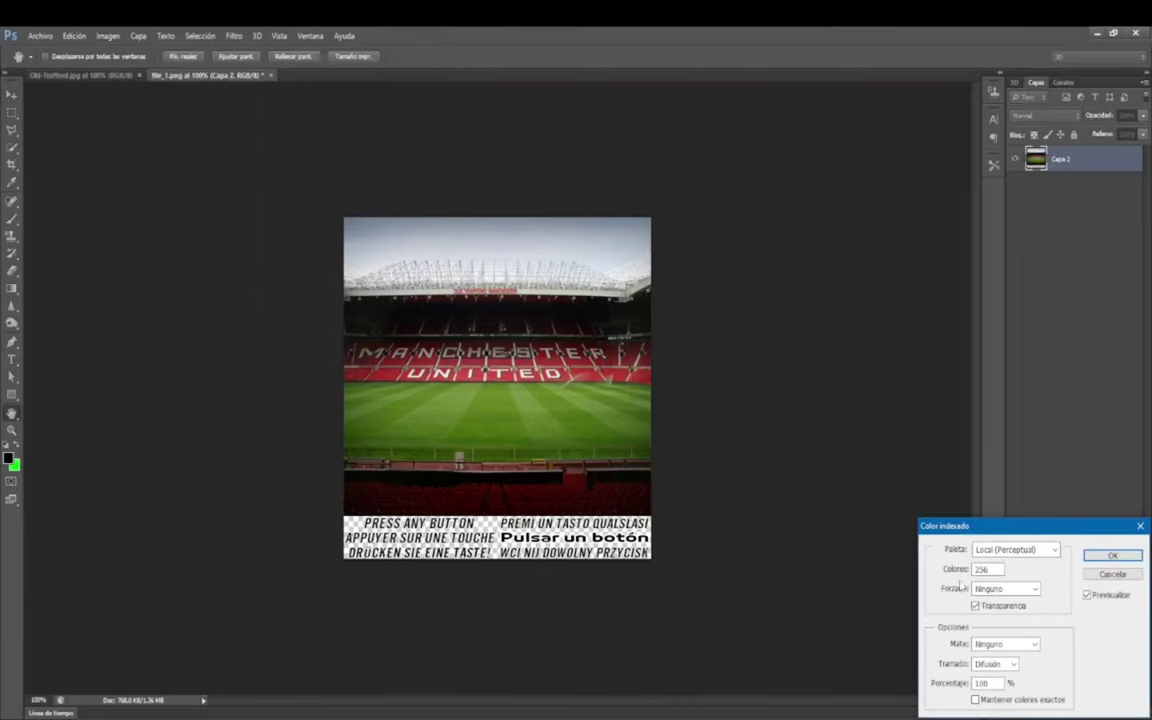
pyautogui.click(1090, 557)
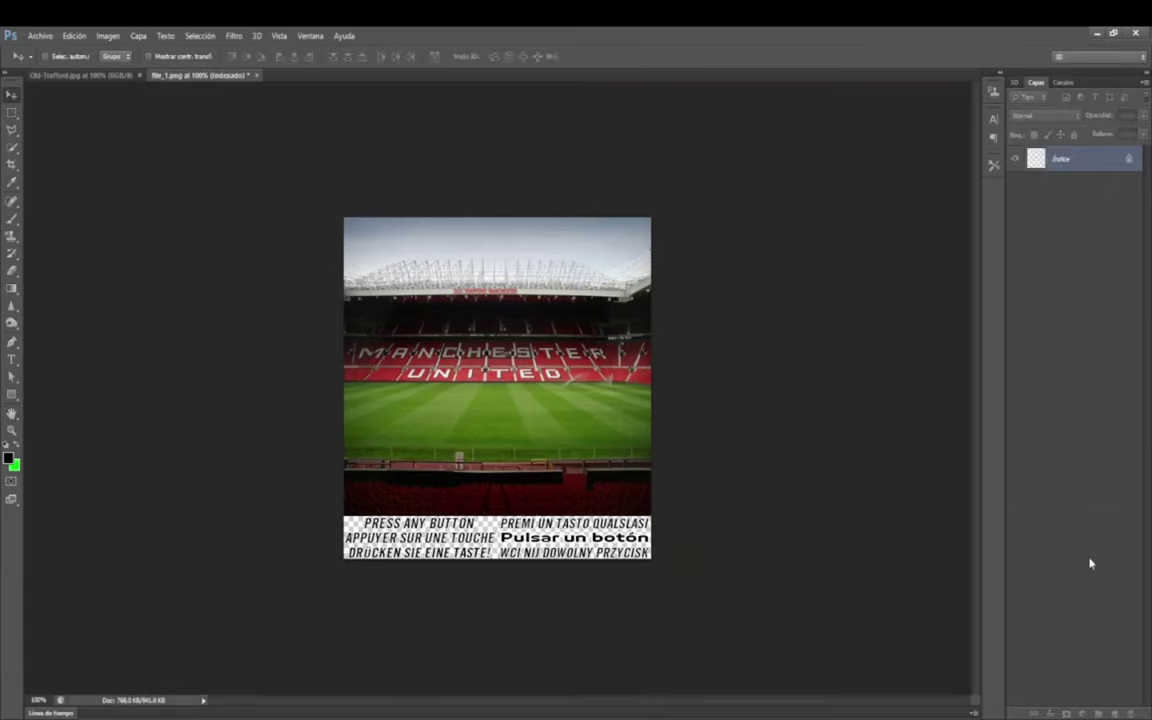
# Save the indexed image over file_1.png and minimize Photoshop to return to Game Graphic Studio
pyautogui.click(40, 35)
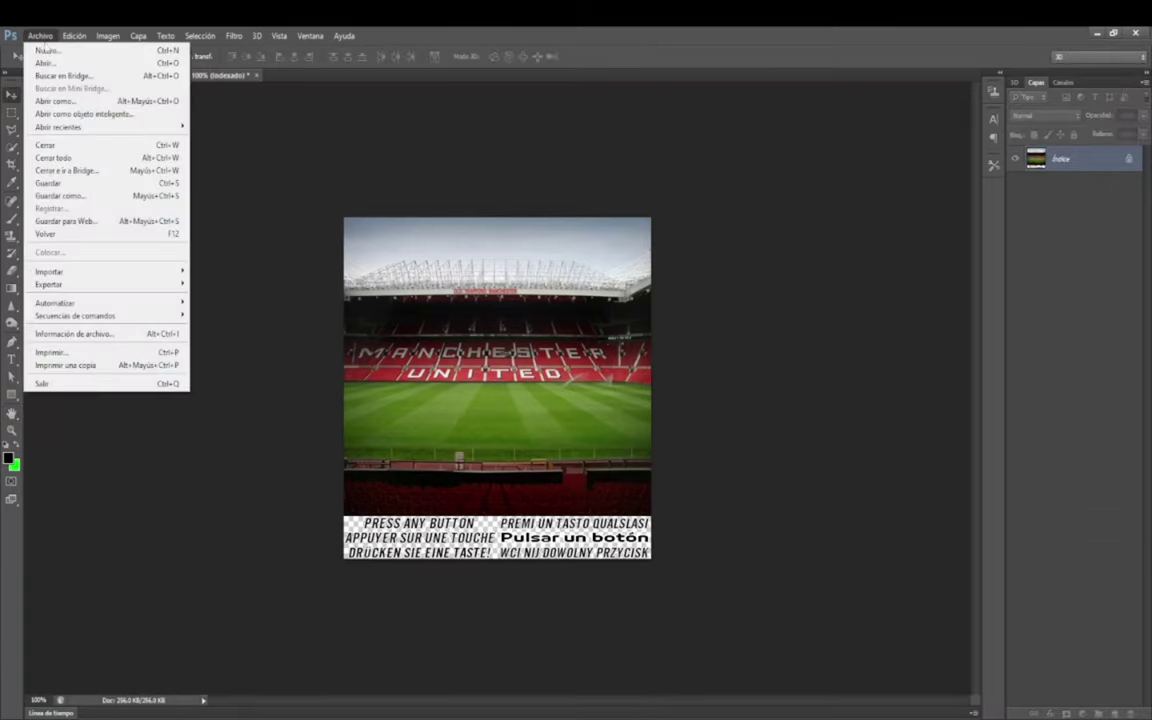
pyautogui.click(50, 178)
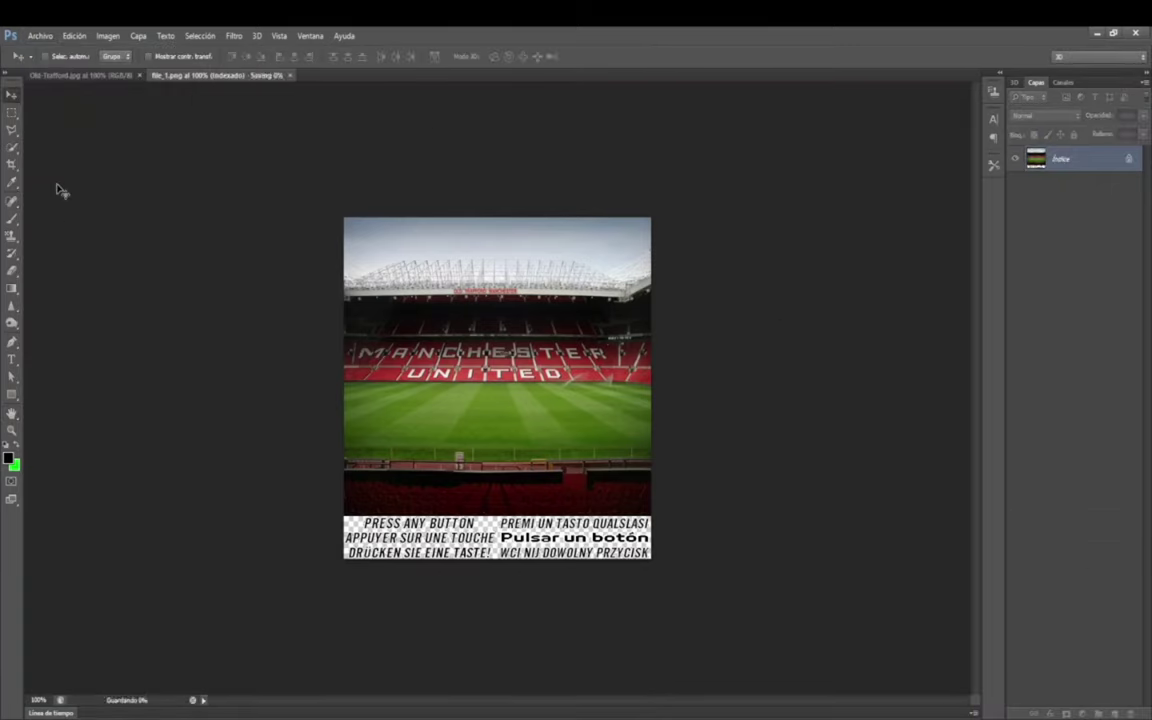
pyautogui.click(1097, 33)
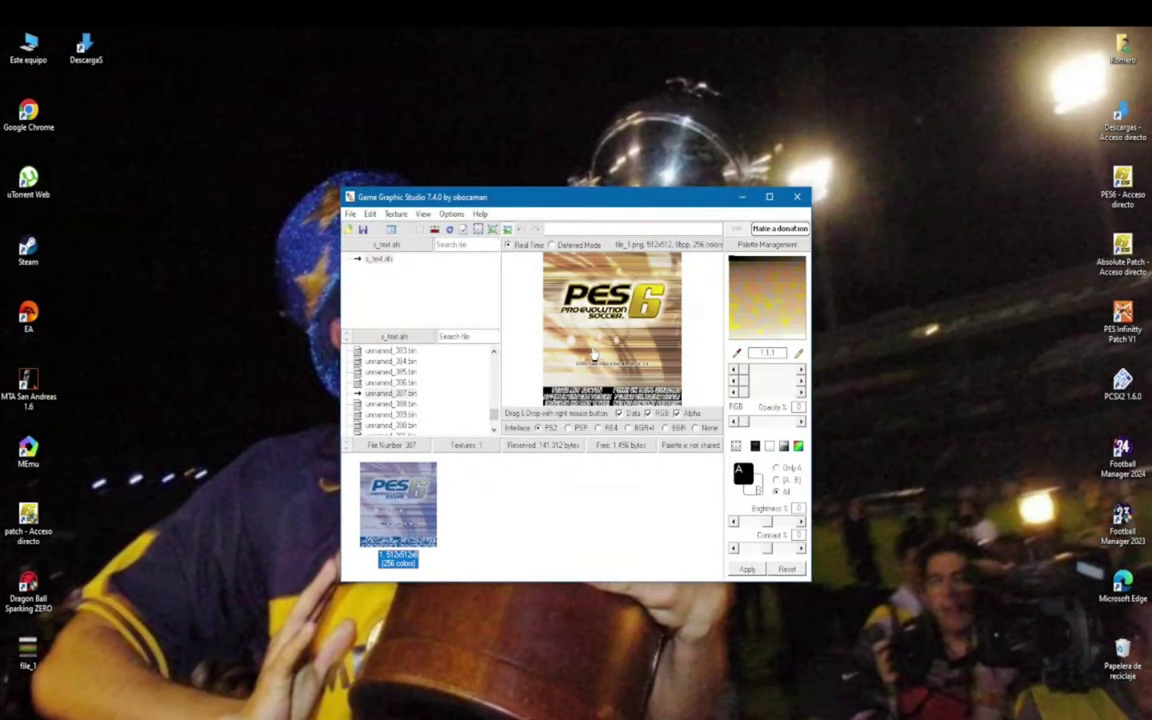
# Import file_1 from the desktop over the title-screen texture in unnamed_387.bin, and close Game Graphic Studio
pyautogui.rightClick(594, 355)
pyautogui.click(615, 352)
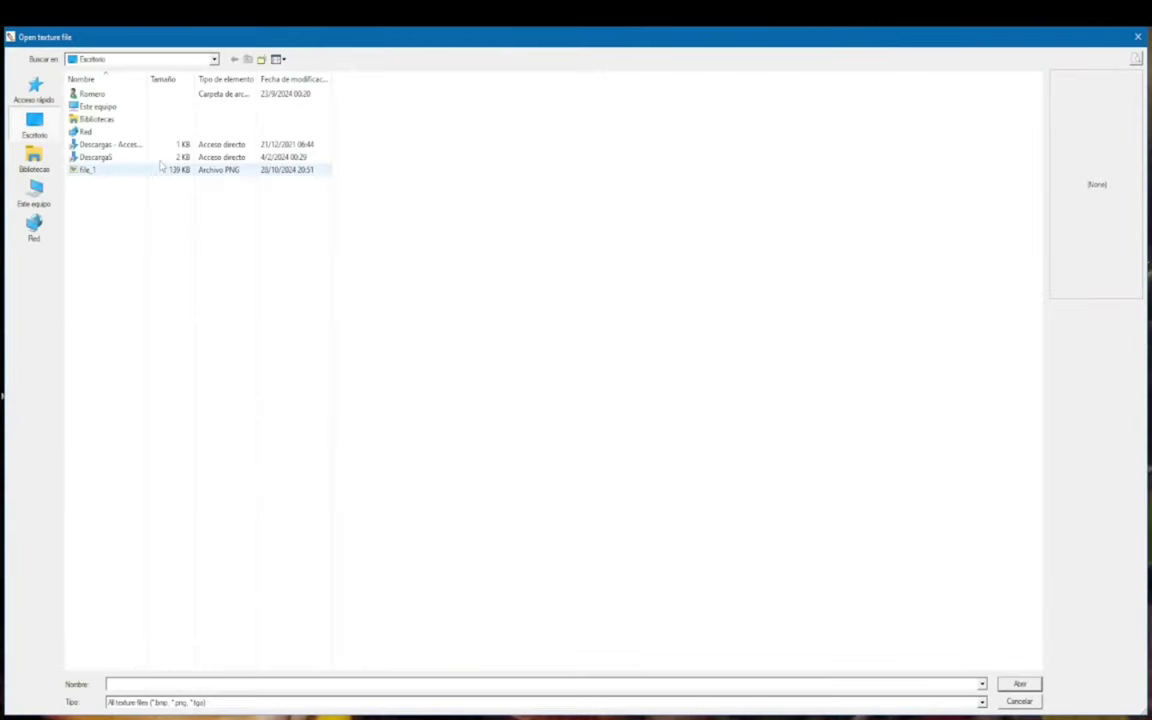
pyautogui.doubleClick(115, 174)
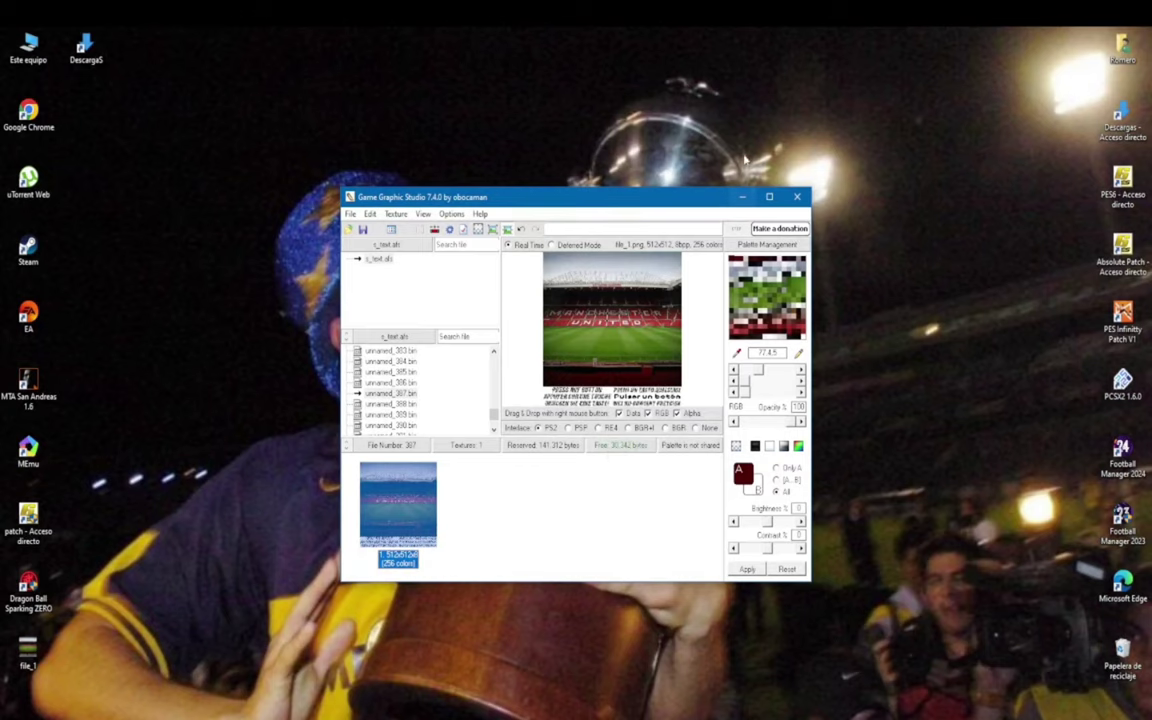
pyautogui.click(799, 197)
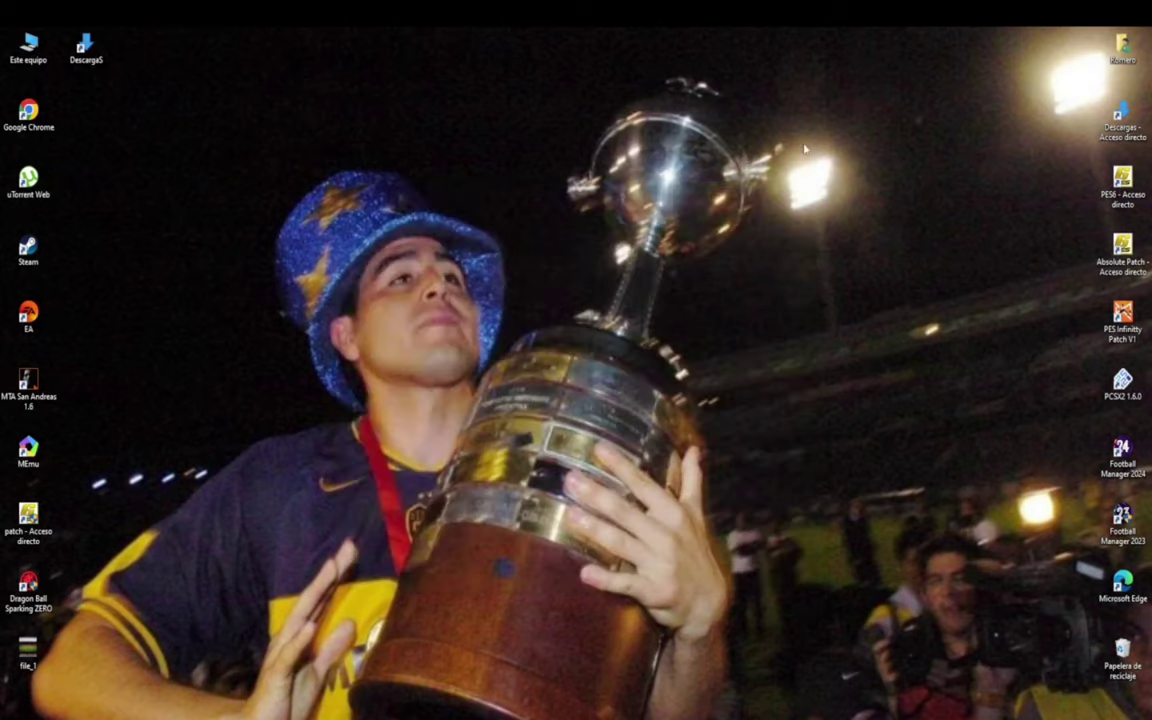
# Launch Pro Evolution Soccer 6 from the PES6 desktop shortcut and reposition its window towards the upper right of the screen
pyautogui.doubleClick(1122, 185)
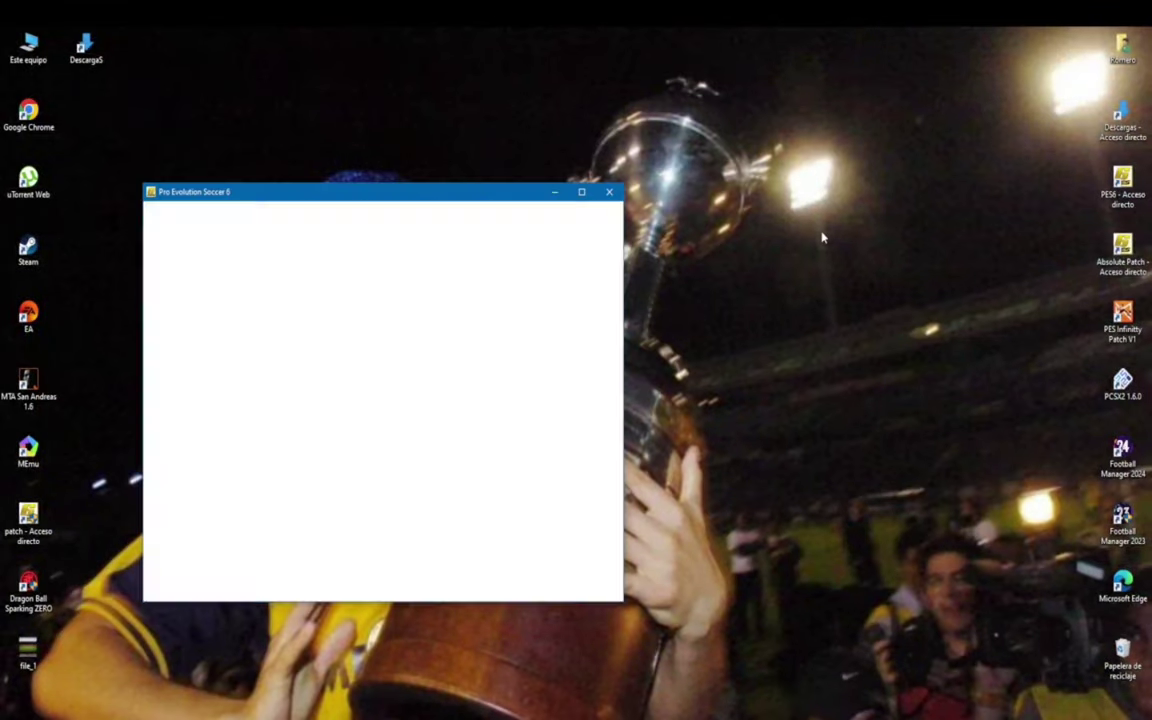
pyautogui.moveTo(412, 190); pyautogui.dragTo(773, 34)
pyautogui.press('Down')
pyautogui.press('Return')
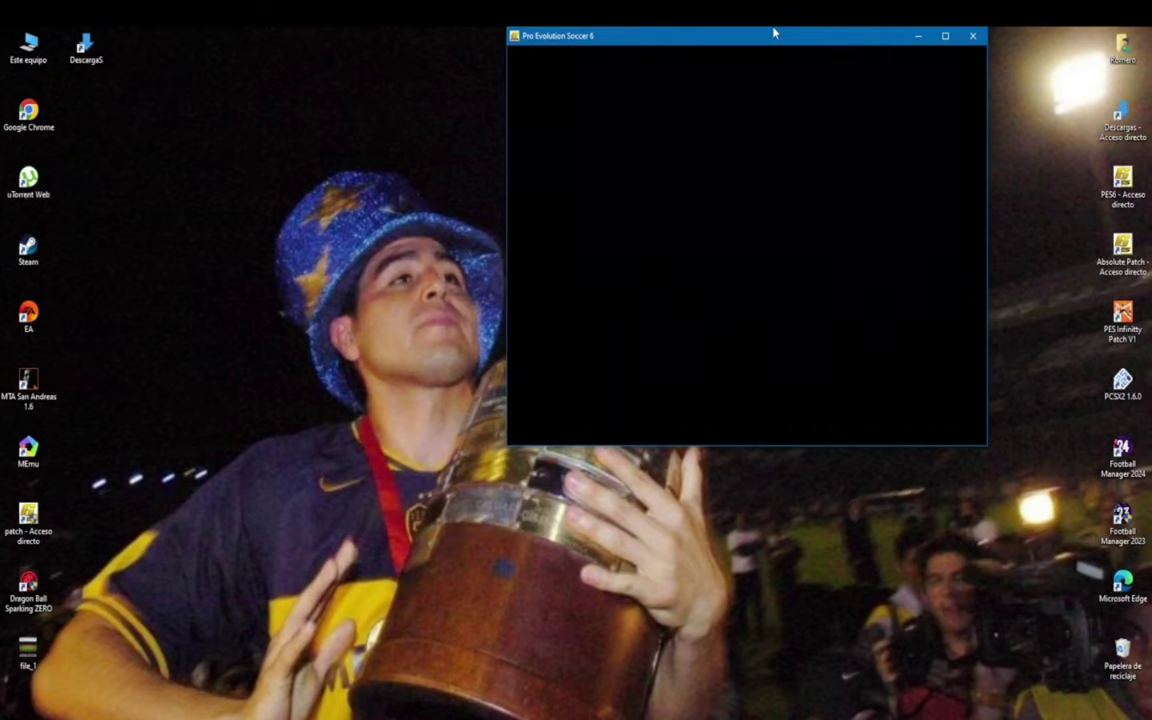